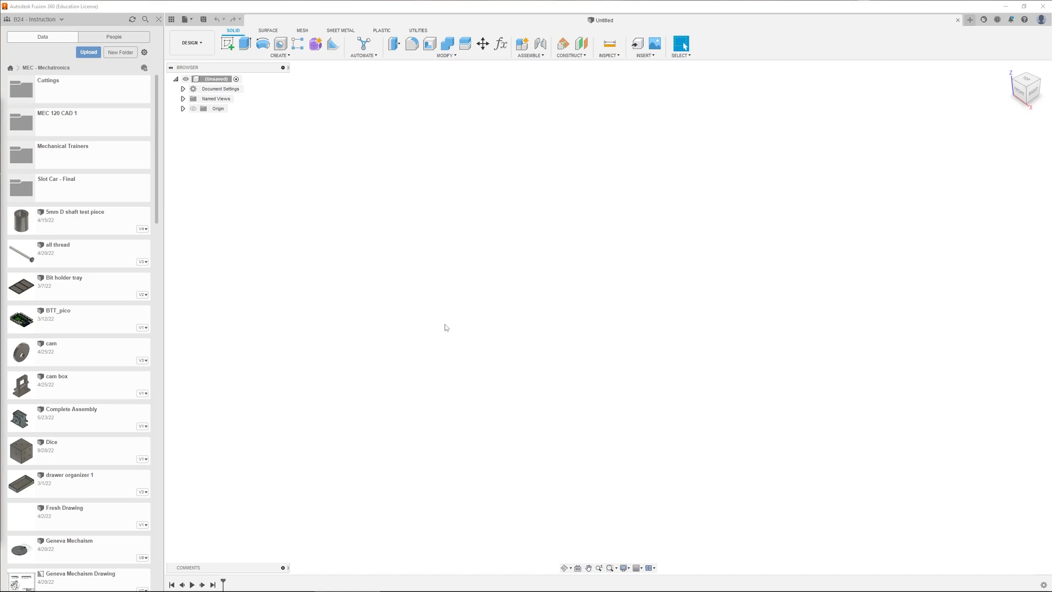
Create a new internal standard component named Part 1 and keep it activated.
left_click(521, 51)
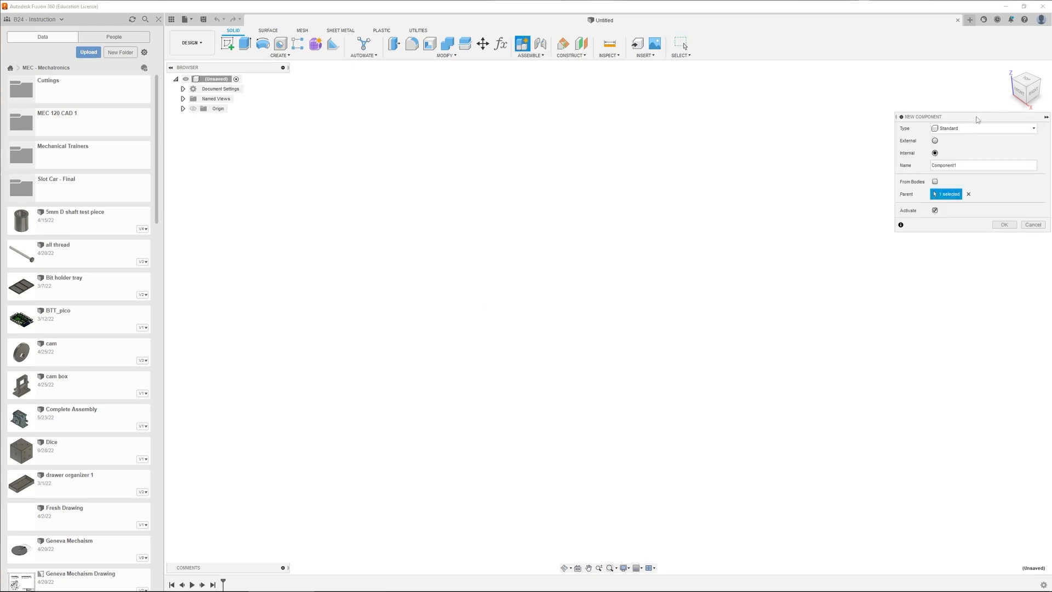
left_click_drag(931, 117, 789, 122)
double_click(848, 174)
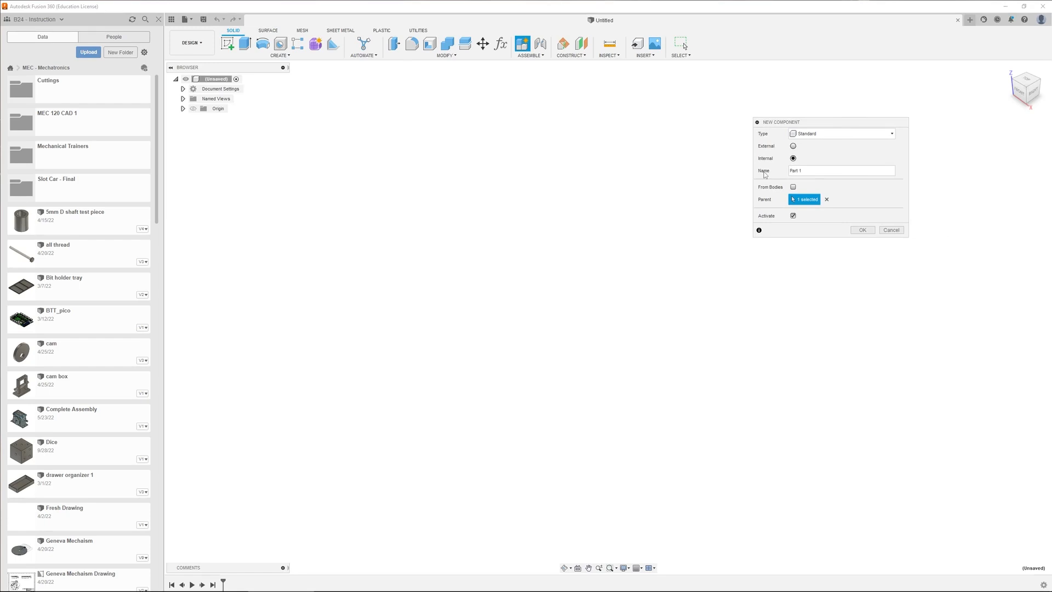
key("Return")
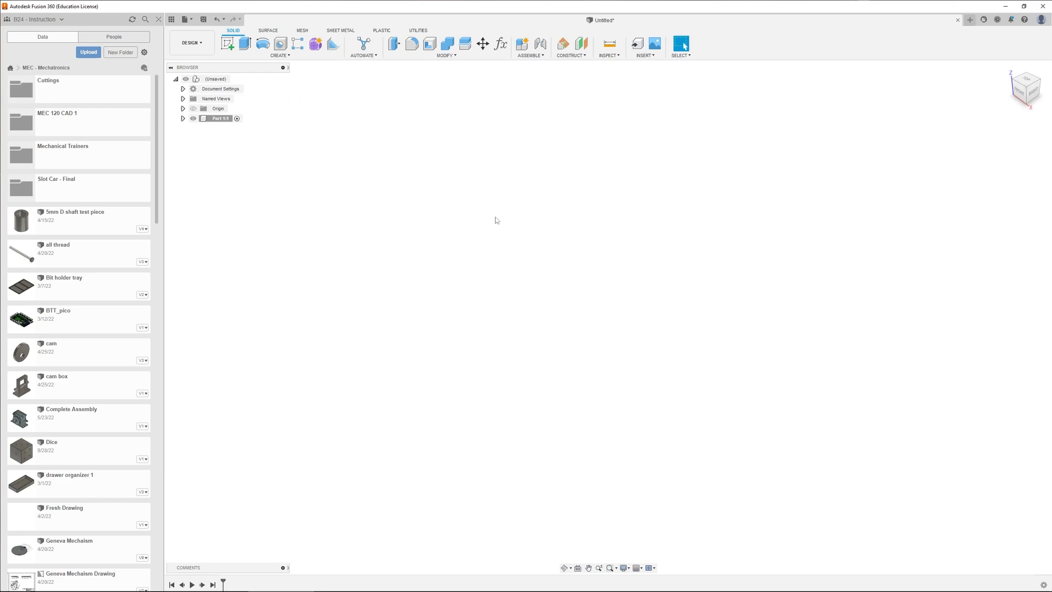
Start a sketch on the horizontal XY plane and draw a rectangle about 75 × 75 mm from the origin.
left_click(228, 48)
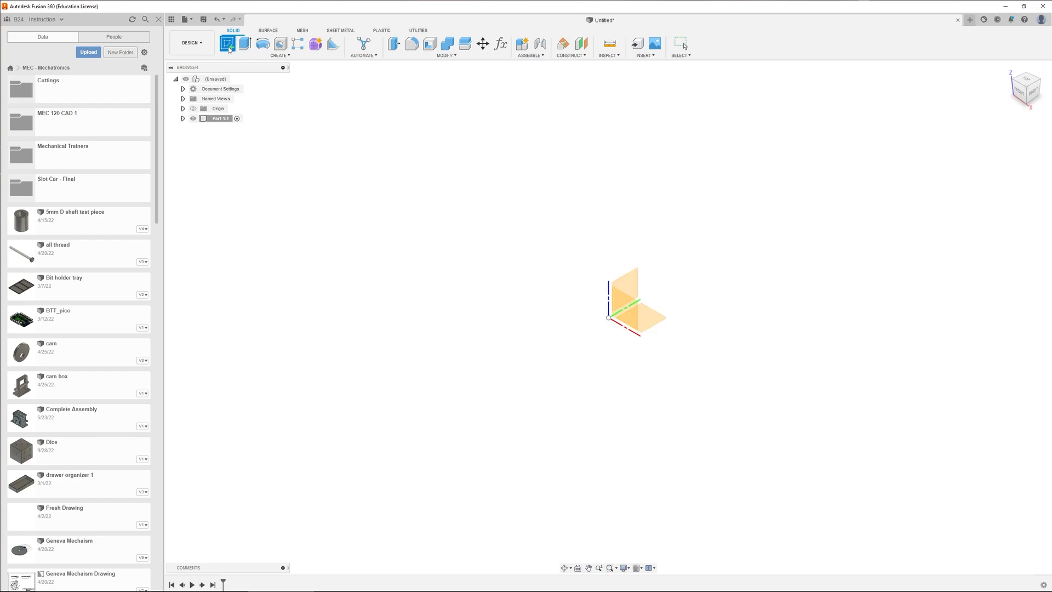
left_click(654, 324)
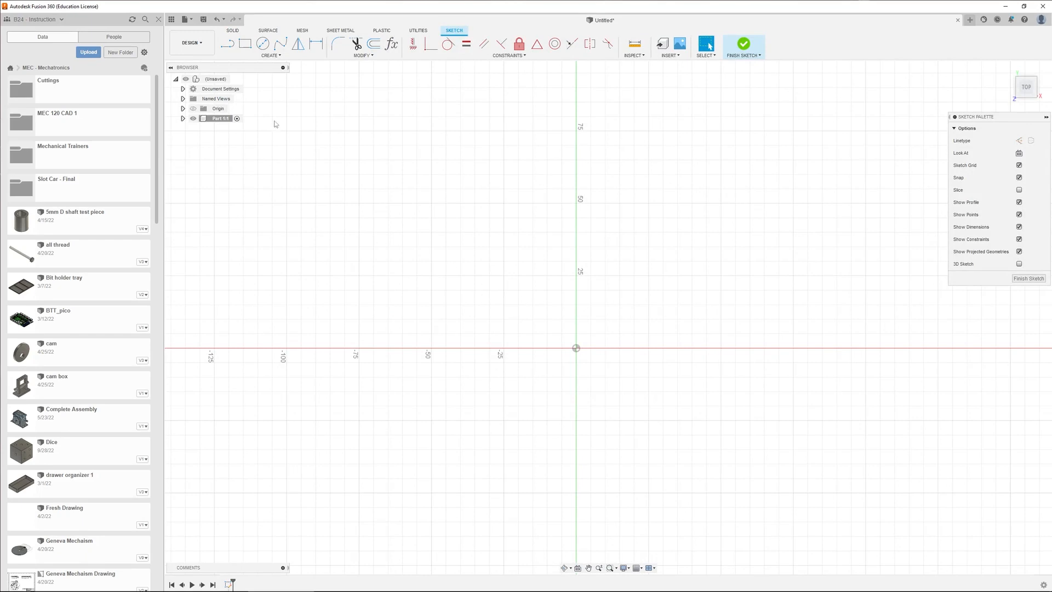
key("r")
left_click(576, 348)
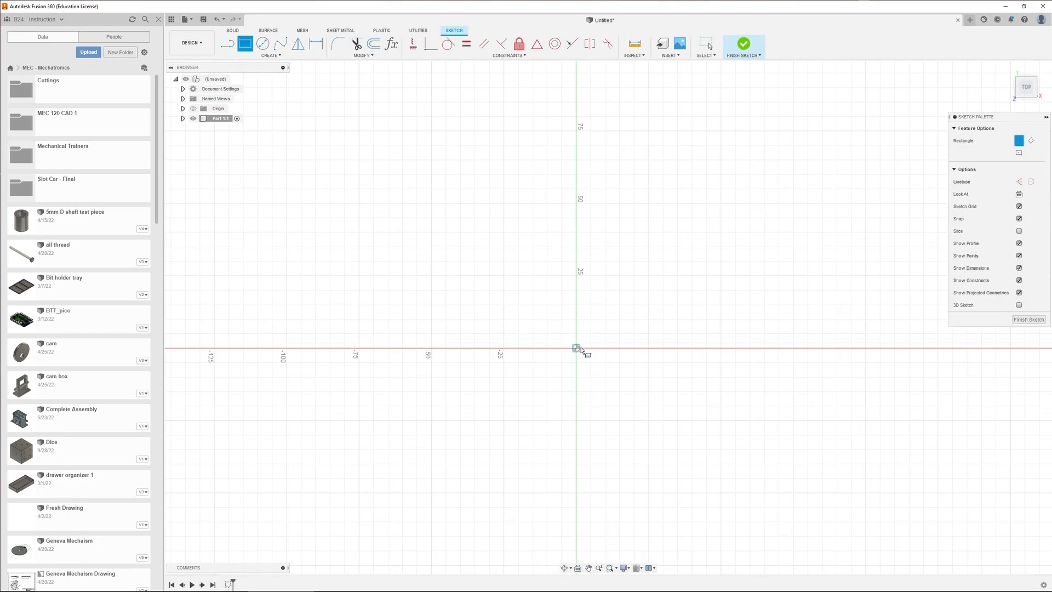
left_click(792, 131)
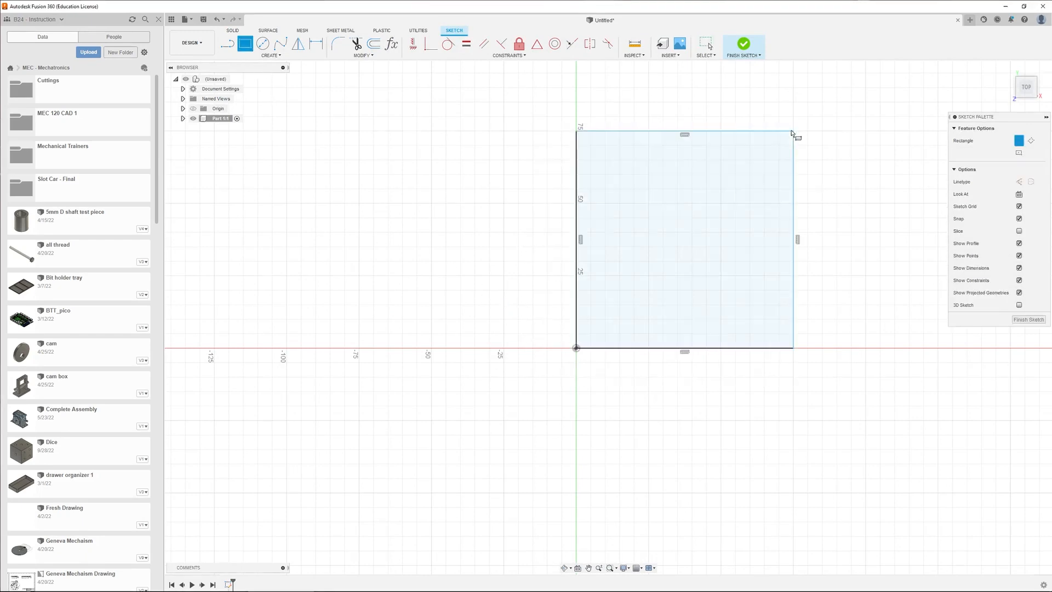
key("Escape")
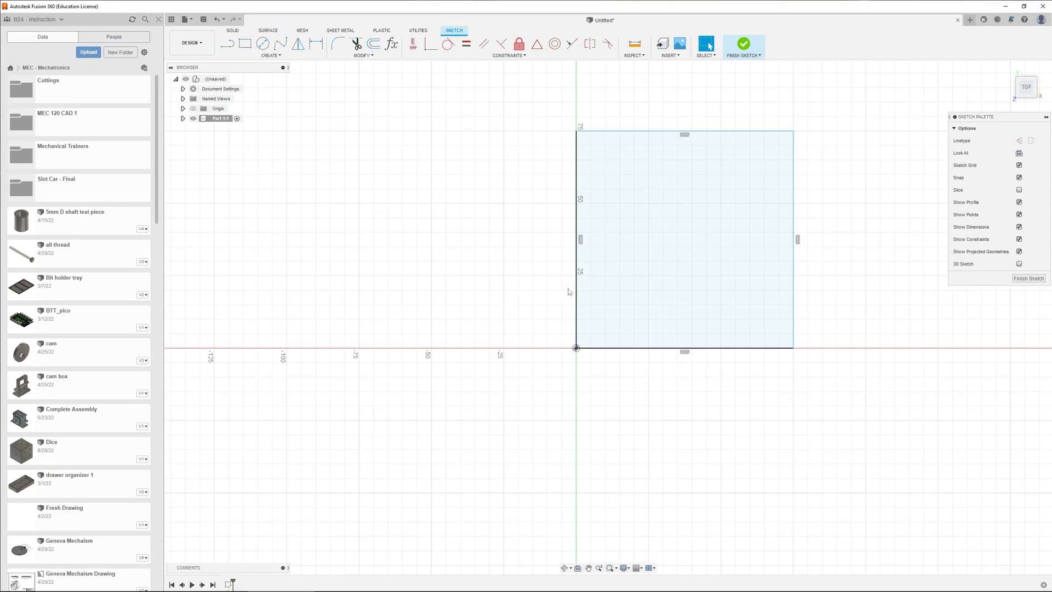
Dimension the rectangle's width and height, and finish the sketch.
key("d")
left_click(745, 130)
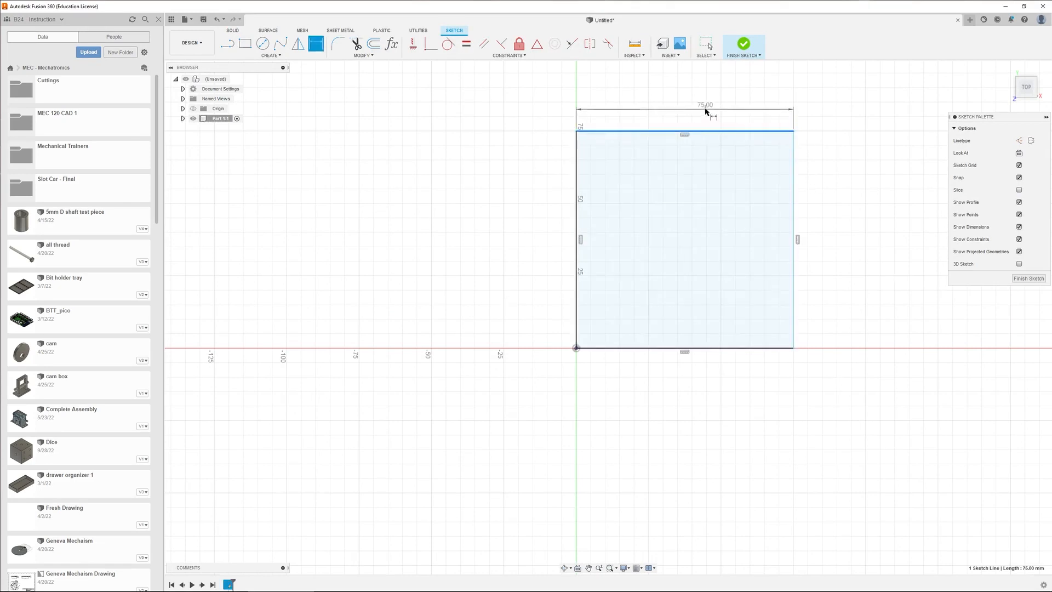
left_click(705, 112)
key("Return")
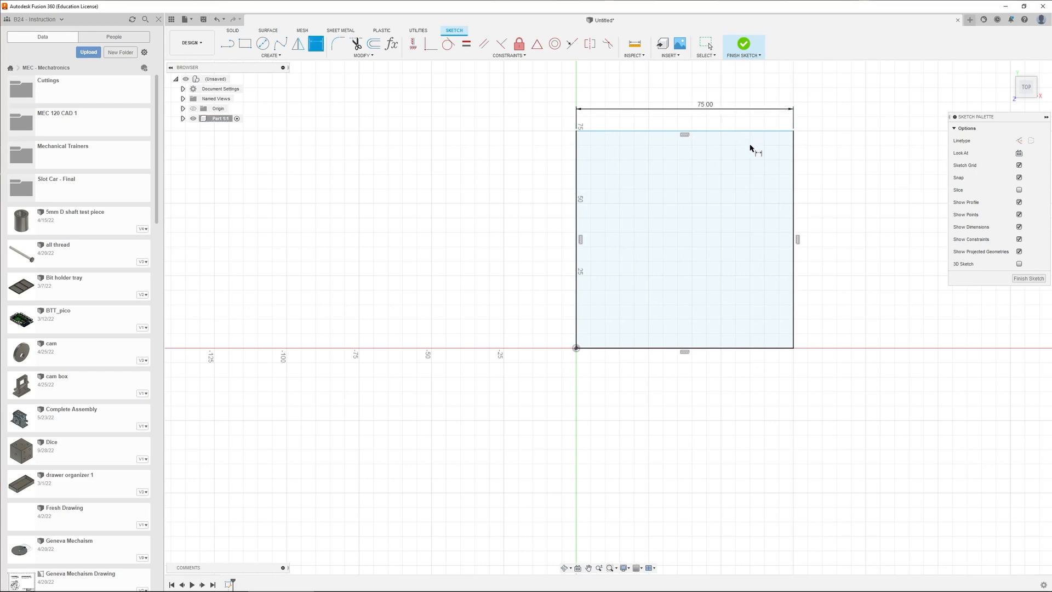
left_click(794, 193)
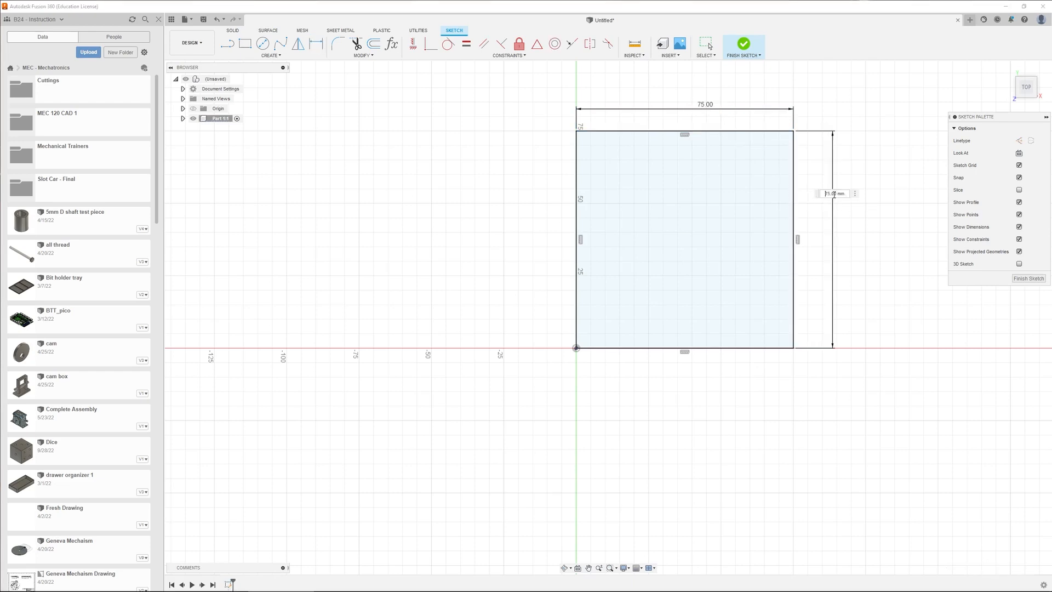
left_click(838, 270)
key("Escape")
scroll(834, 273, "down", 4)
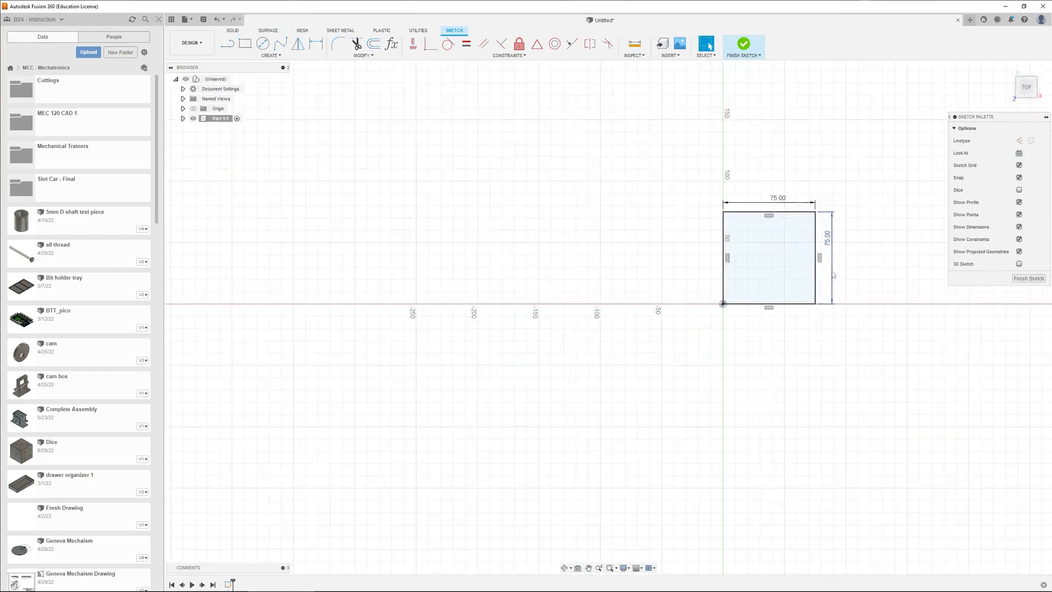
scroll(893, 278, "up", 4)
scroll(843, 227, "down", 3)
scroll(858, 169, "up", 3)
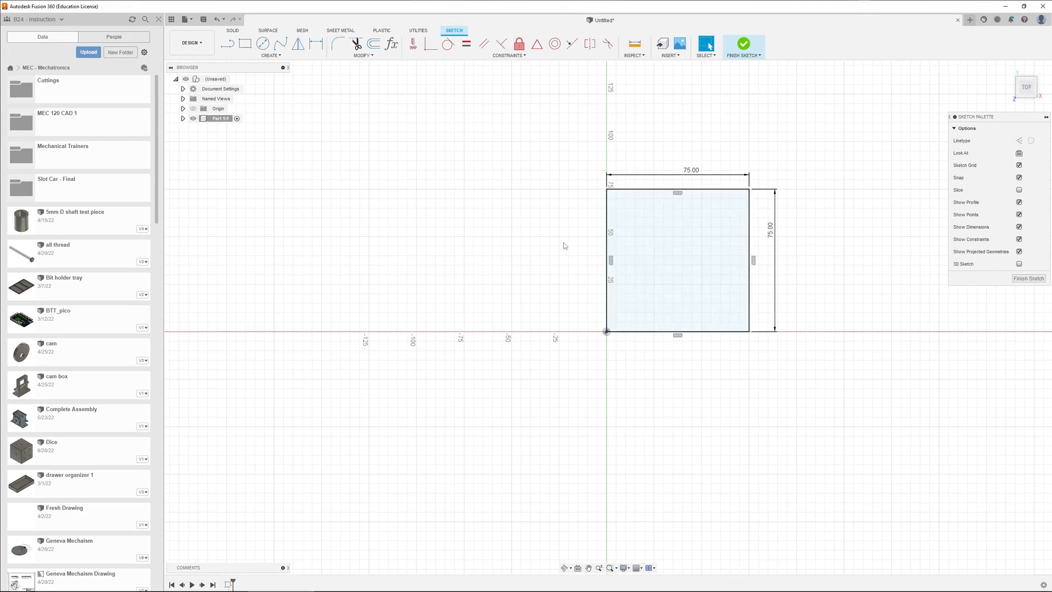
left_click(742, 48)
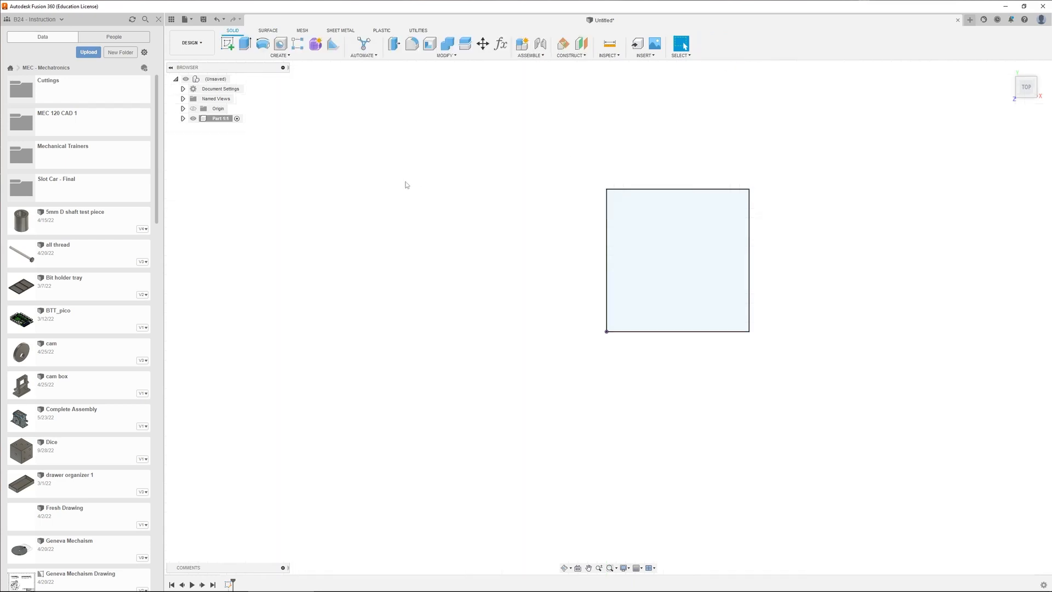
Start an extrusion of the square profile and compare the Thin Extrude options with the standard Extrude type.
left_click(251, 50)
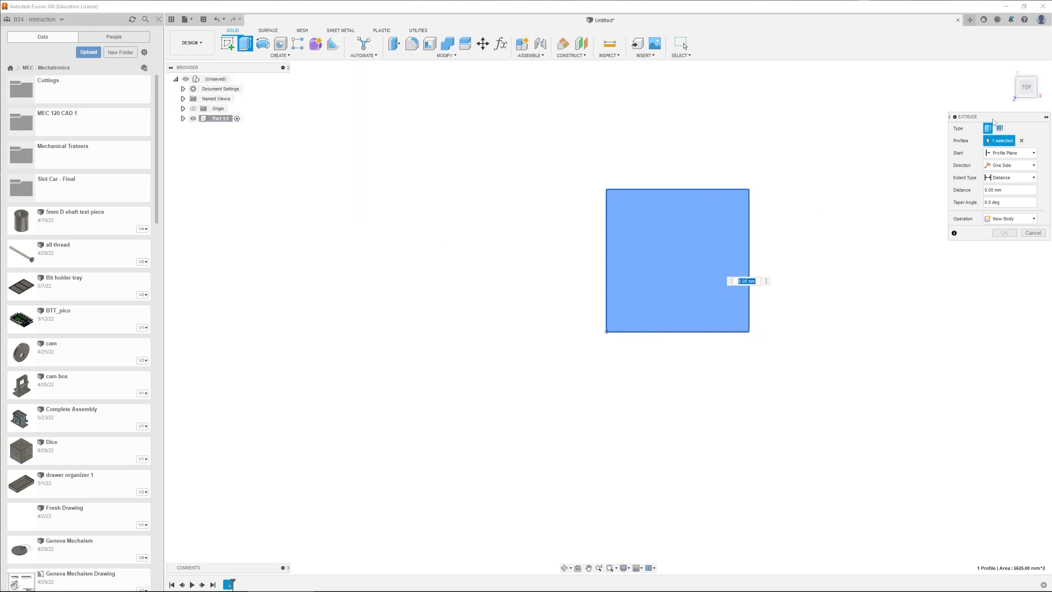
left_click_drag(993, 119, 456, 152)
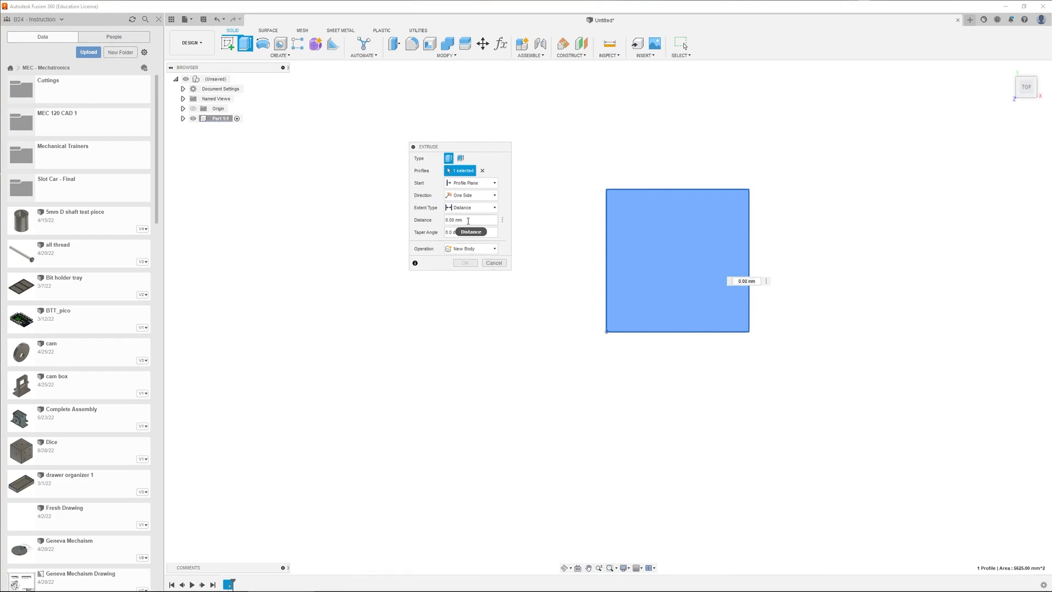
left_click(460, 158)
left_click(454, 158)
left_click(461, 160)
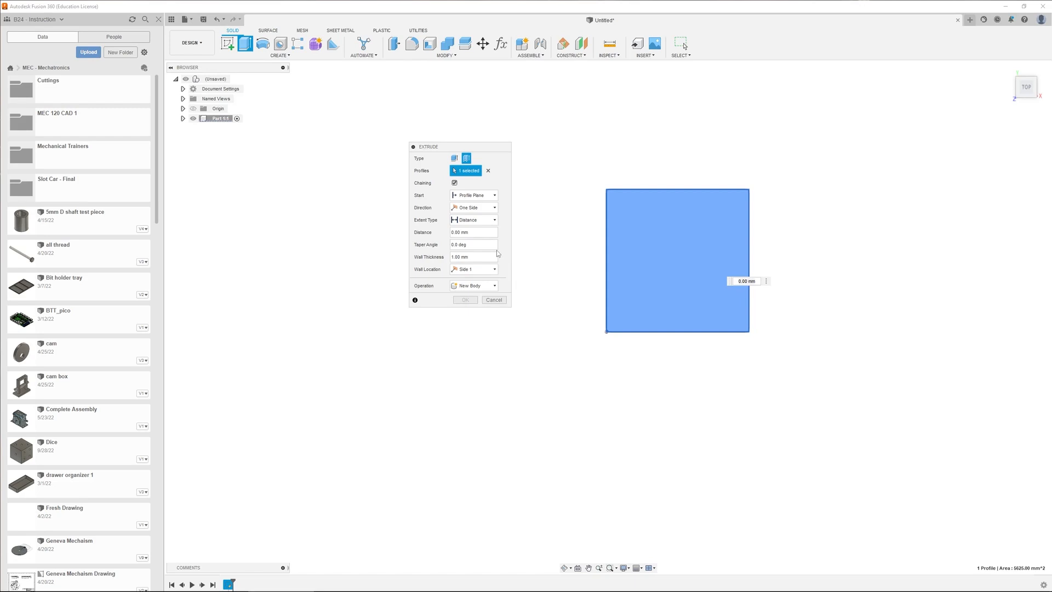
left_click(454, 159)
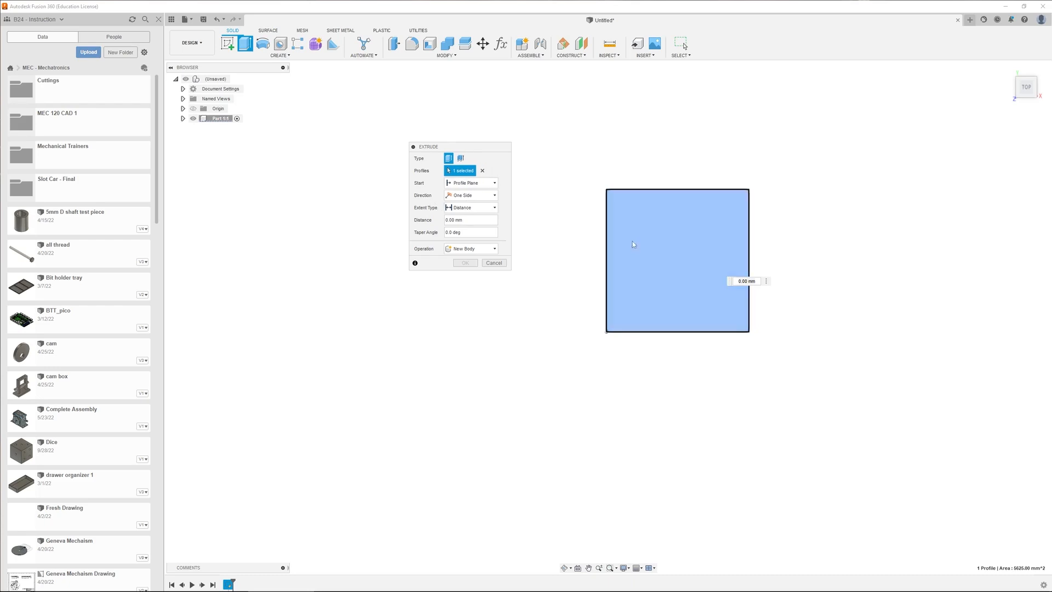
Try to extrude the square profile by a distance of 100 as a new body.
left_click(733, 281)
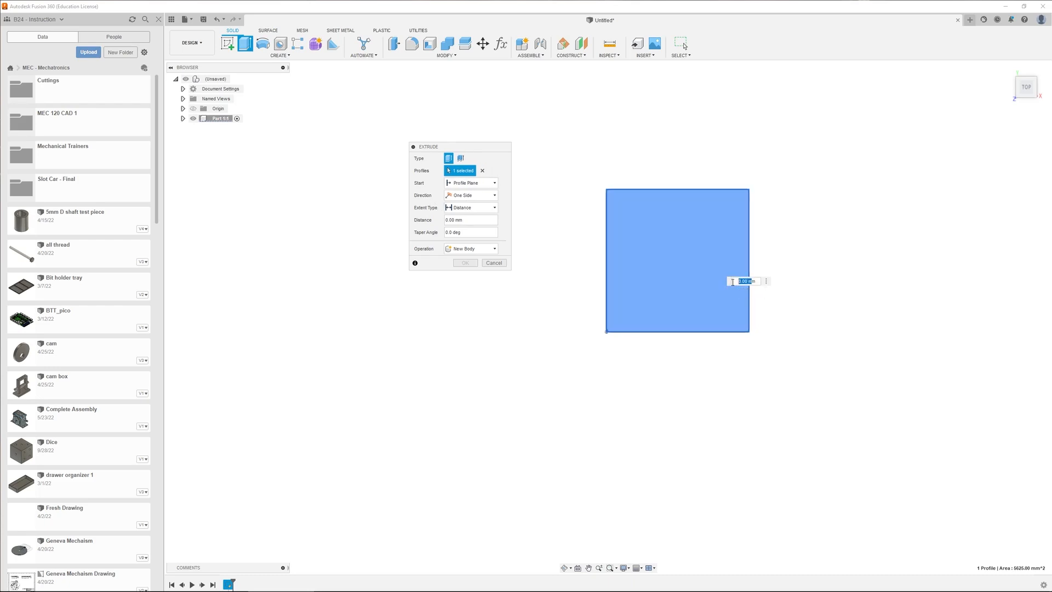
type("1m")
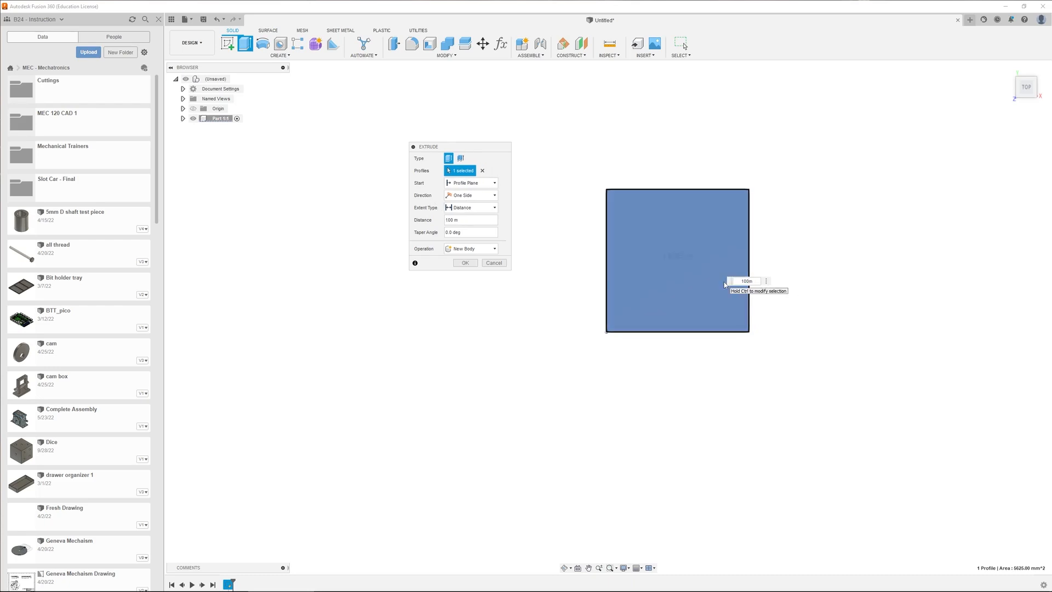
key("Return")
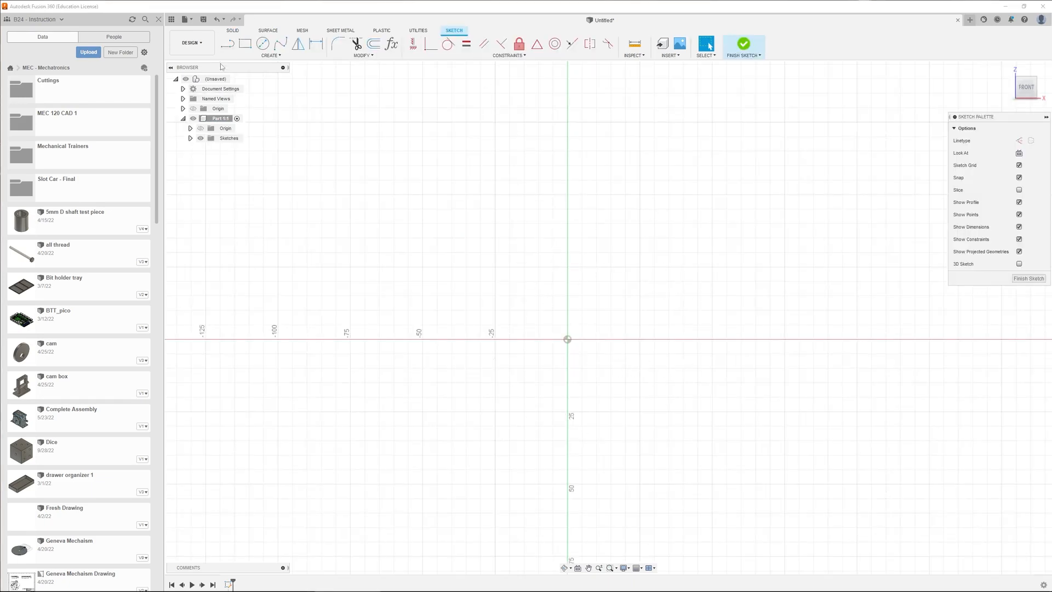
Draw a 50 × 50 mm rectangle starting at the origin in the front-plane sketch.
left_click(246, 43)
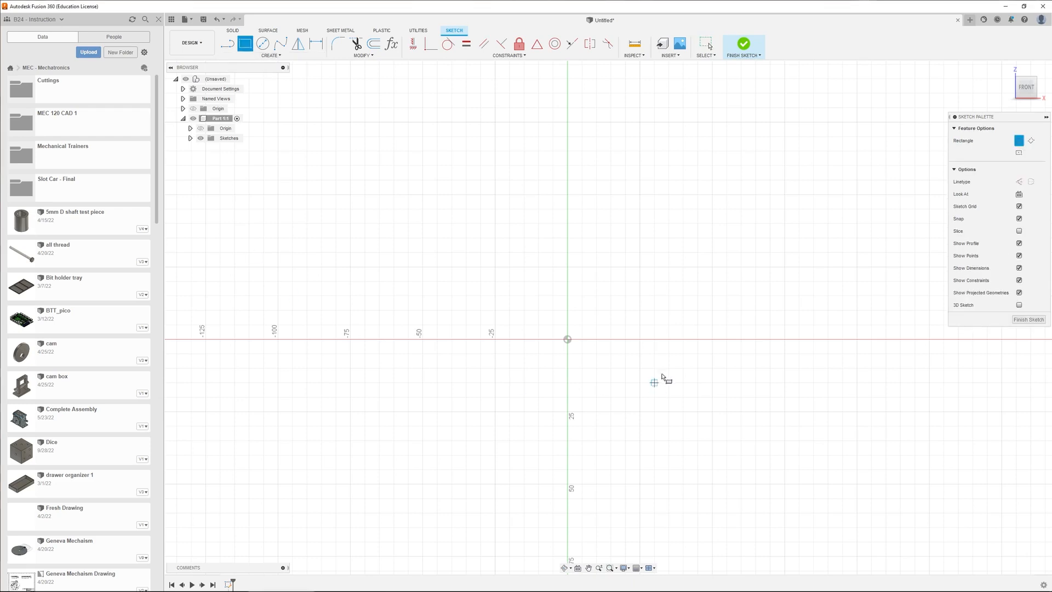
left_click(567, 339)
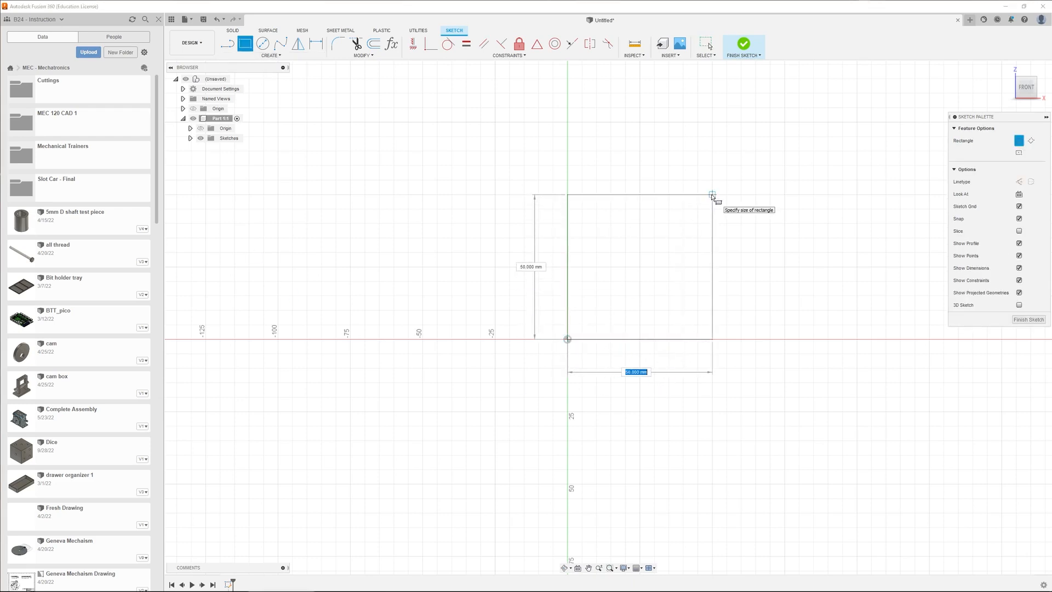
type("50")
key("Tab")
type("50")
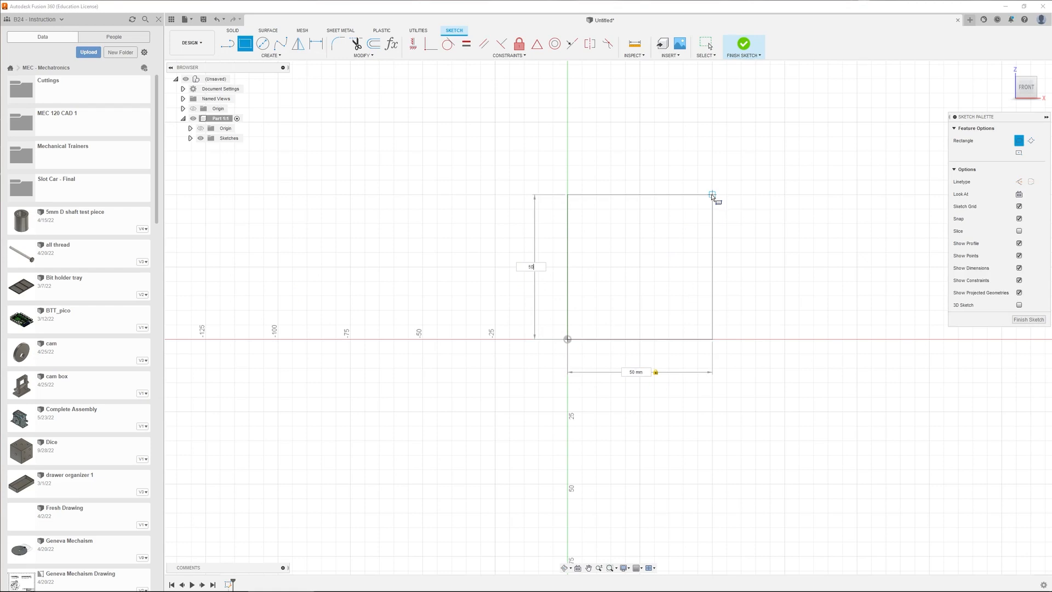
key("Return")
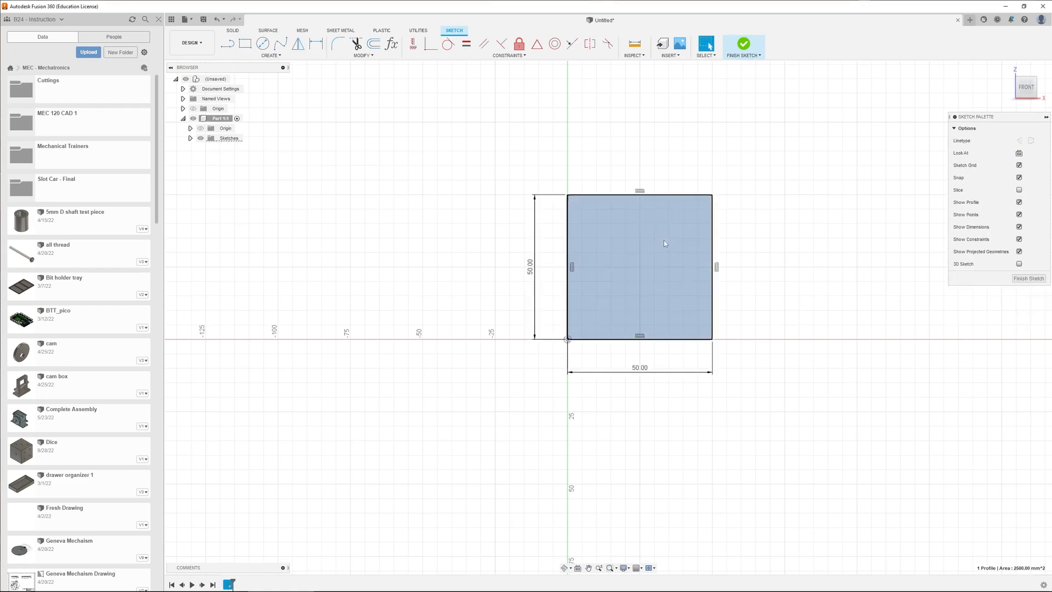
Extrude the 50 mm square profile to one side with a distance of about -45 mm as a new body.
key("e")
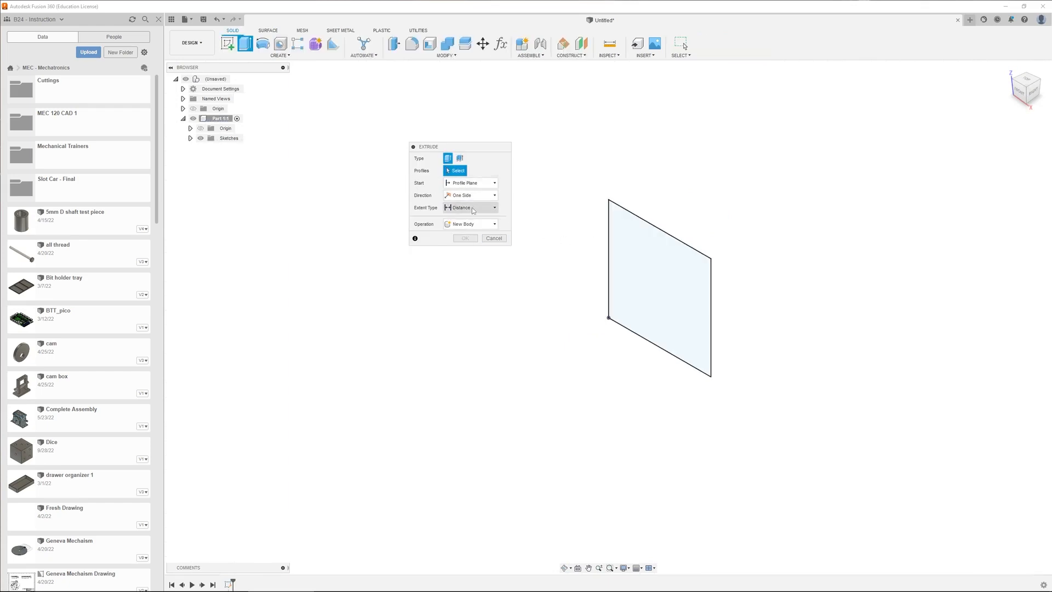
left_click(648, 282)
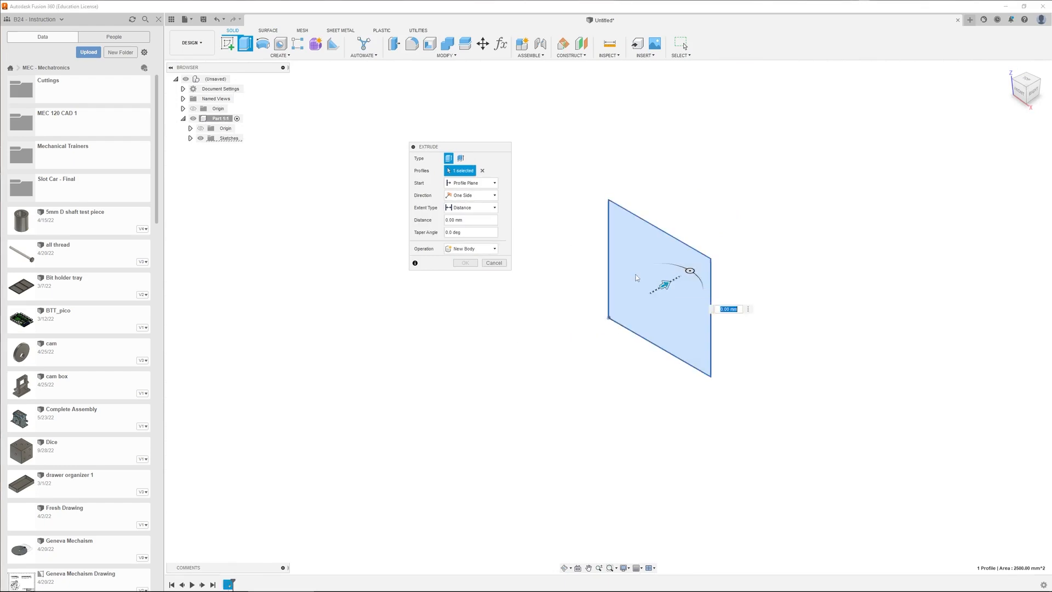
left_click_drag(664, 285, 563, 346)
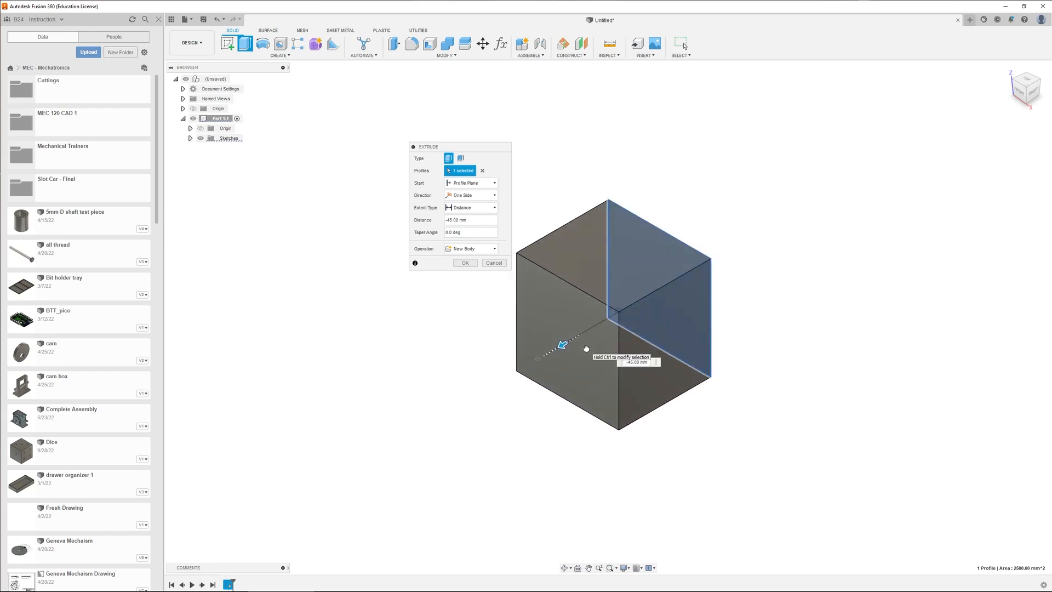
Change the extrusion direction to Two Sides, with about -25 mm for Side 1 and -70 mm for Side 2.
left_click(485, 195)
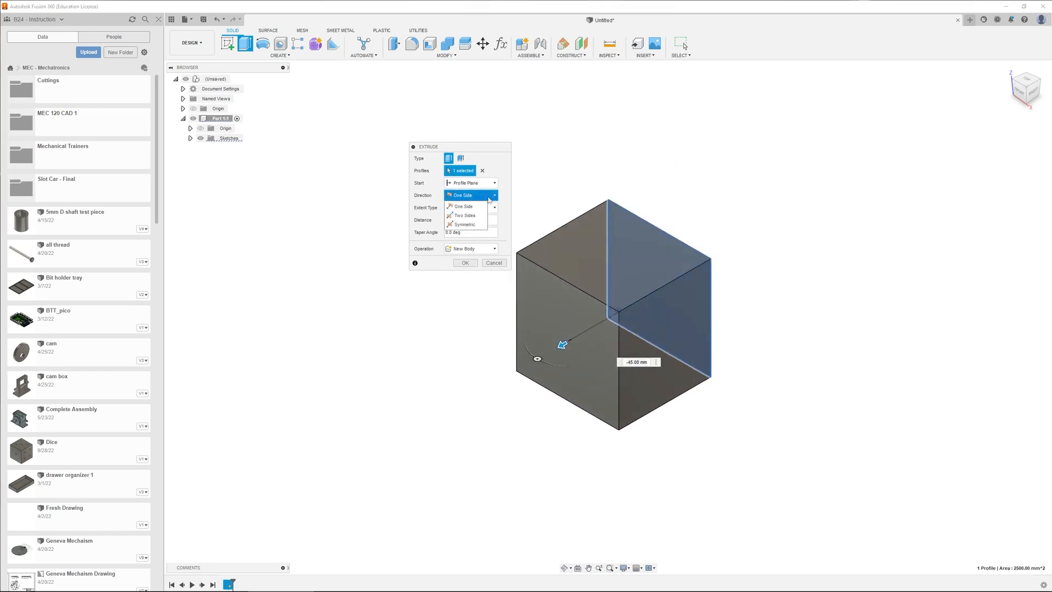
left_click(465, 215)
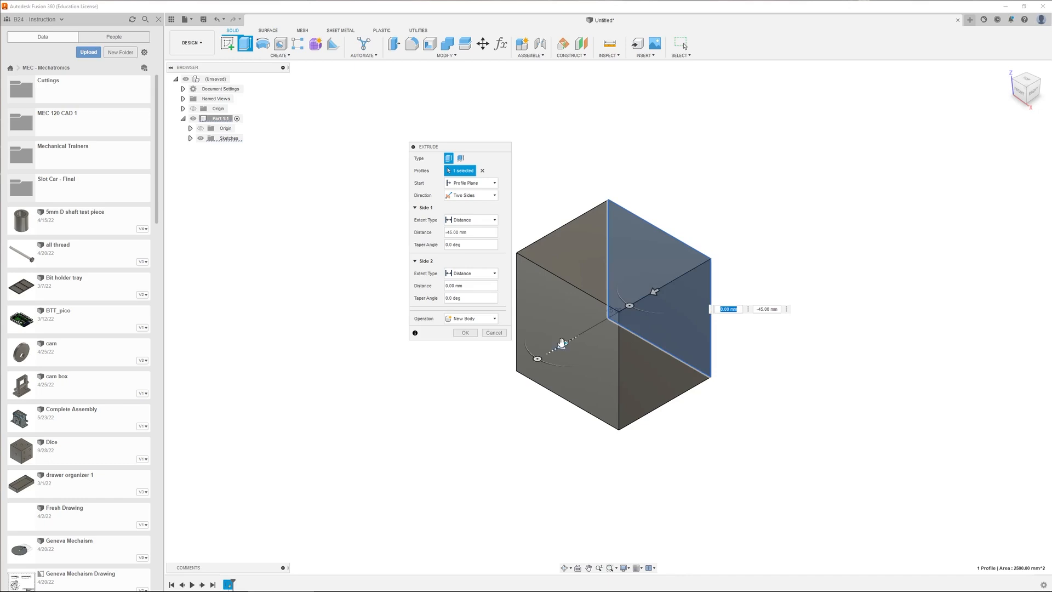
mouse_move(563, 344)
left_mouse_down()
mouse_move(592, 331)
mouse_move(560, 346)
left_mouse_up()
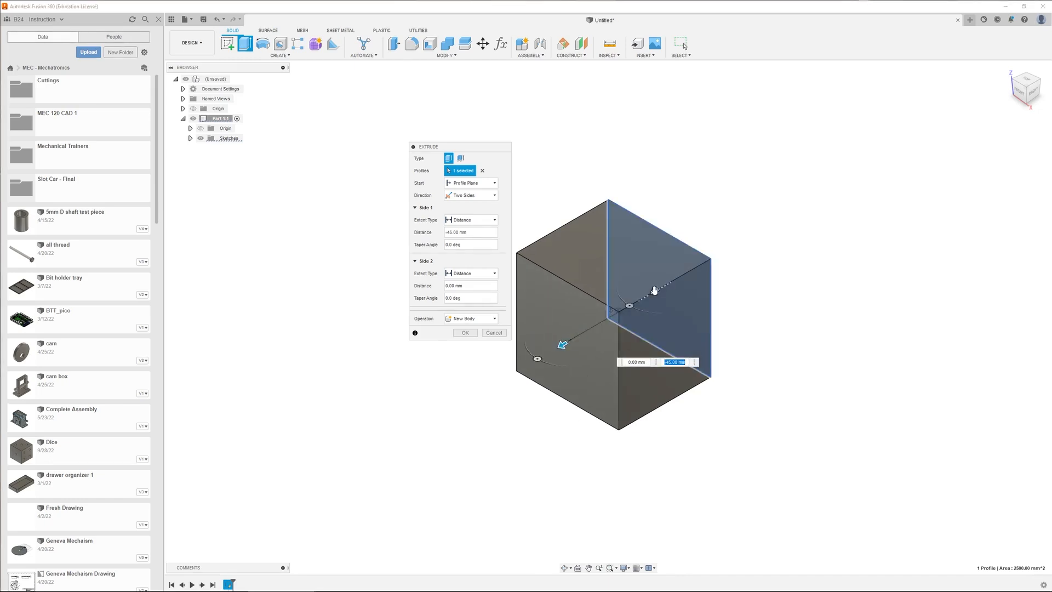
left_click_drag(657, 291, 887, 155)
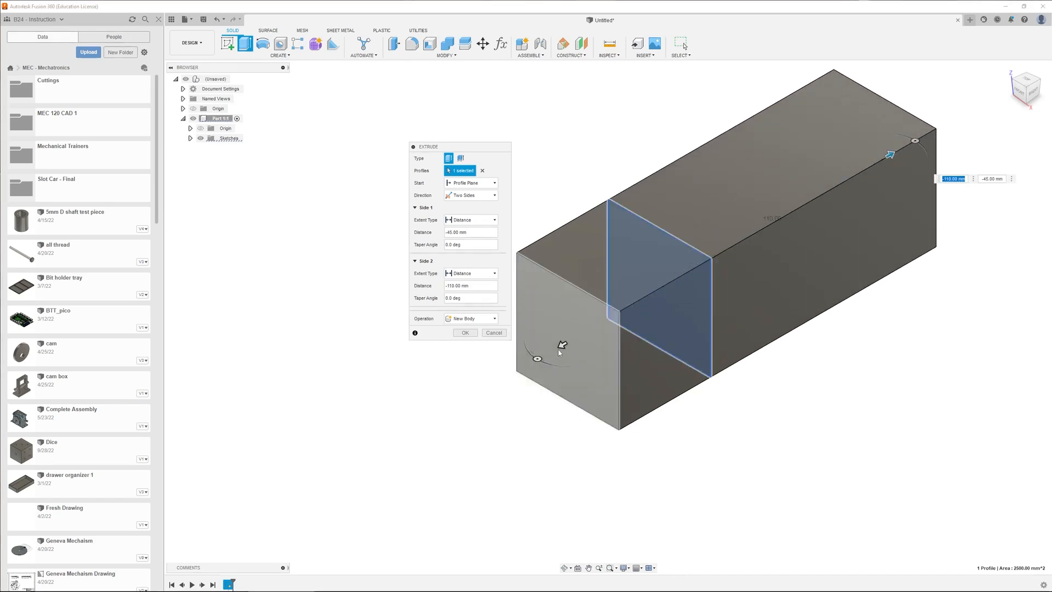
left_click_drag(558, 350, 623, 351)
left_click_drag(890, 155, 807, 202)
Change the extrusion direction to Symmetric and extend the distance to about -45 mm.
left_click(470, 195)
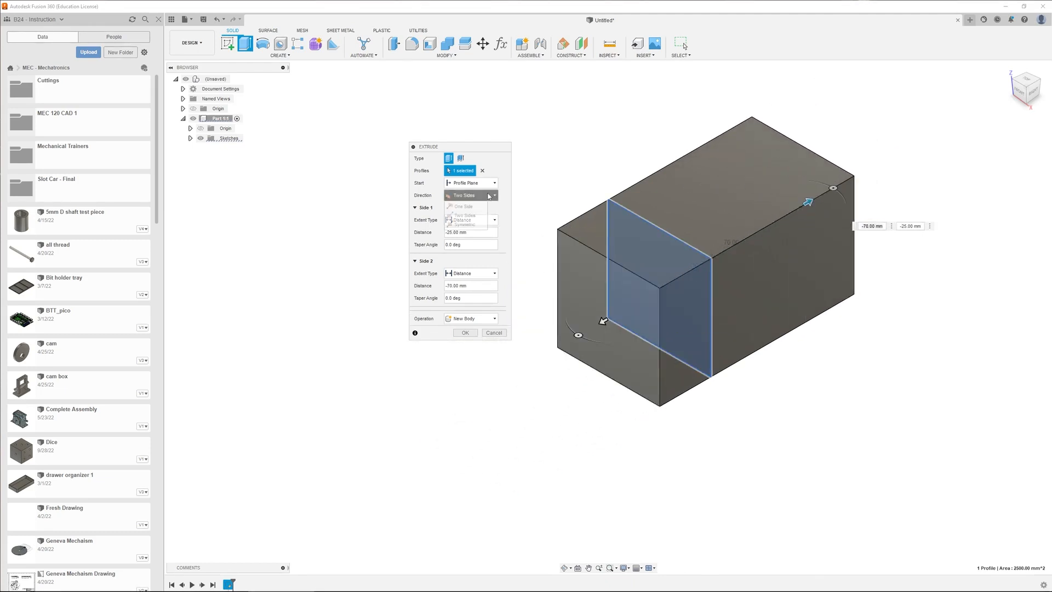
left_click(463, 224)
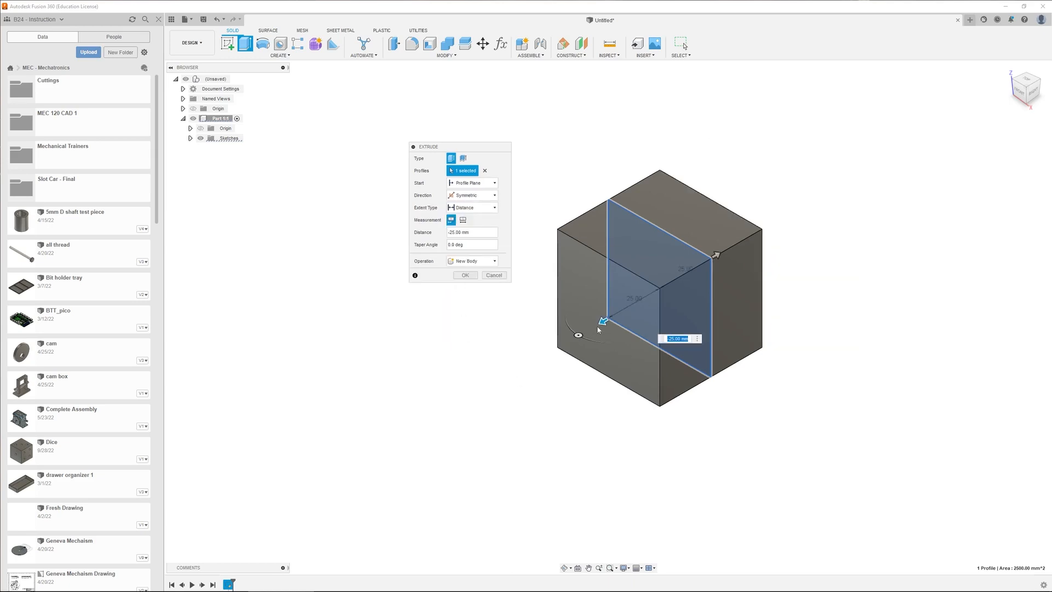
left_click_drag(603, 322, 561, 347)
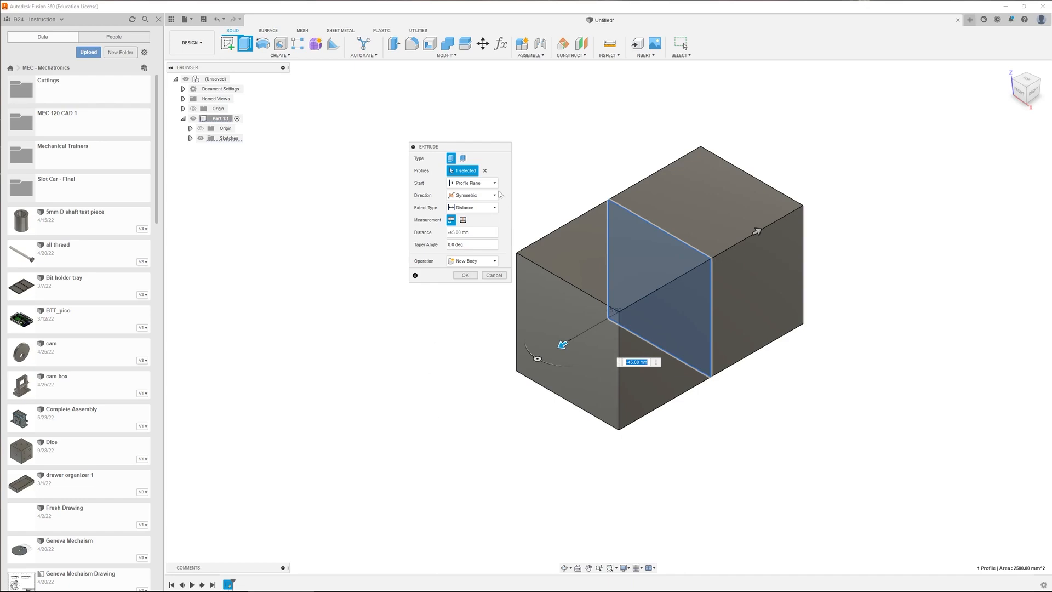
Change the extrusion direction to One Side and extrude the square to a distance of about -85 mm as a new body.
left_click(491, 197)
left_click(465, 206)
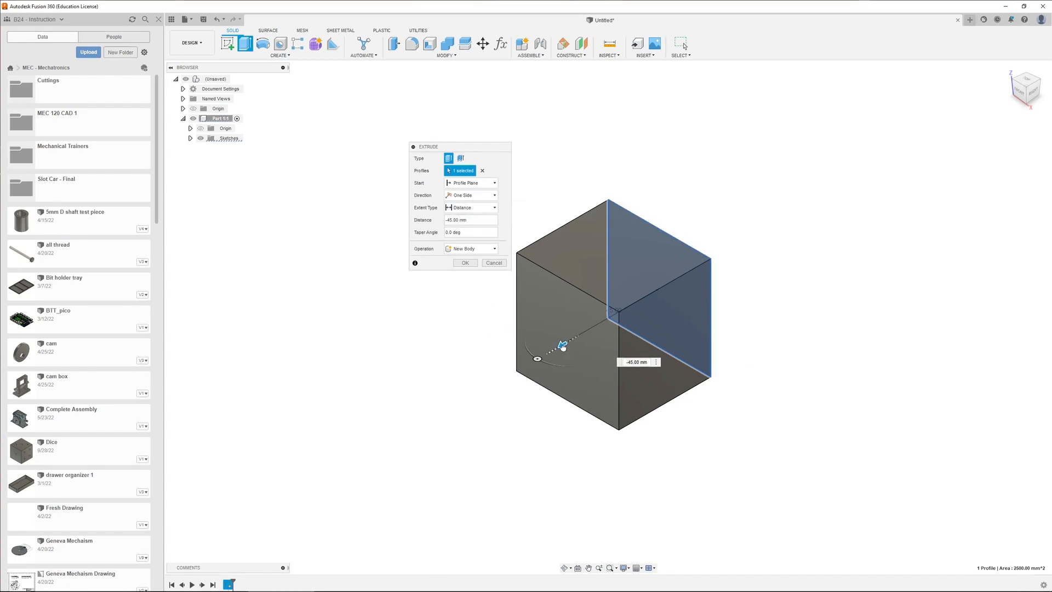
left_click_drag(563, 346, 474, 372)
key("Return")
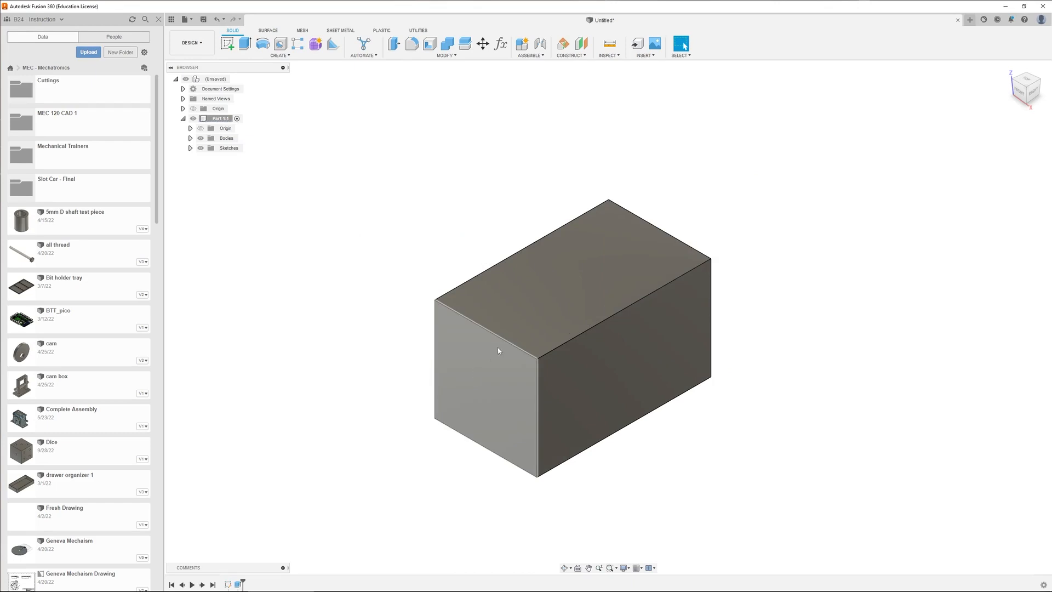
middle_click_drag(377, 367, 514, 225, "shift")
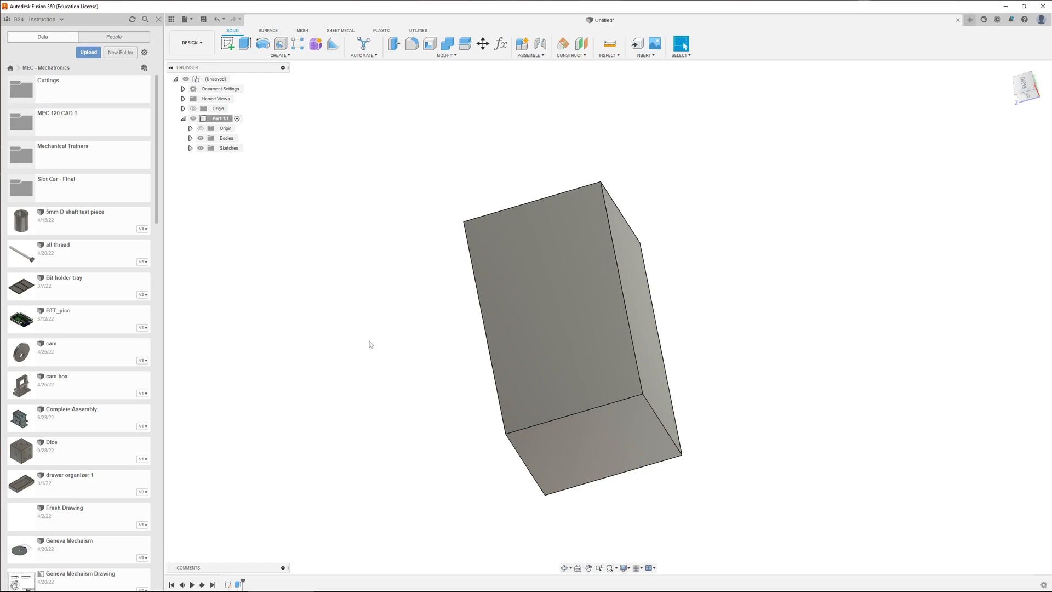
middle_click_drag(386, 359, 420, 310, "shift")
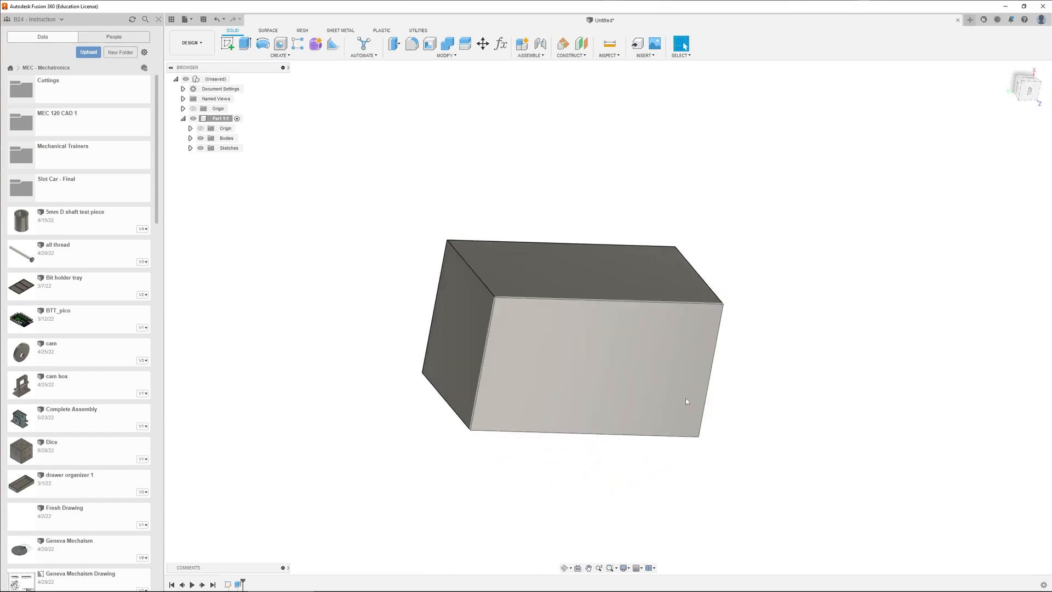
left_click(544, 378)
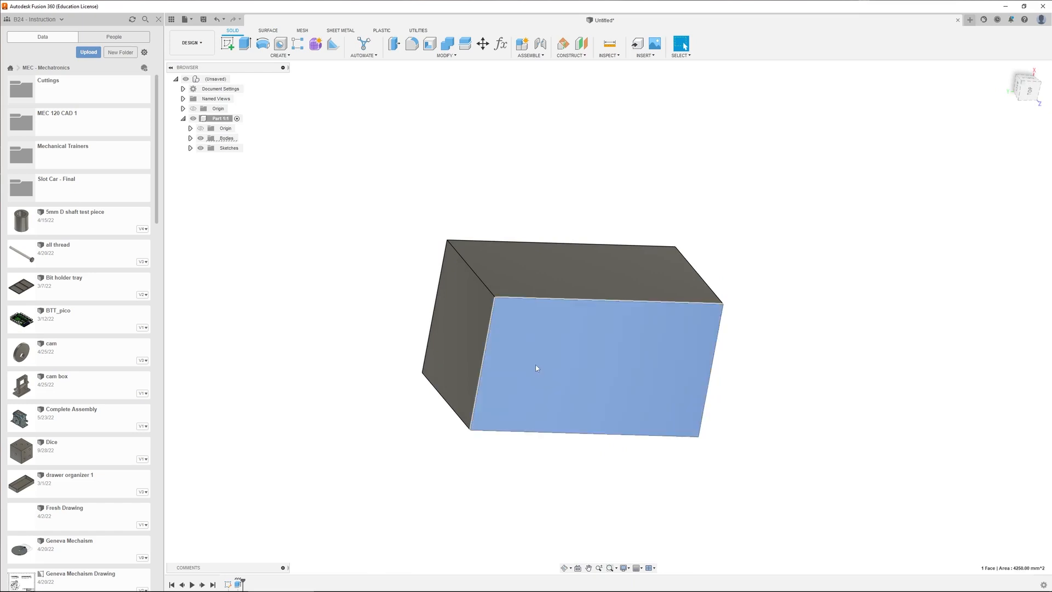
left_click(246, 45)
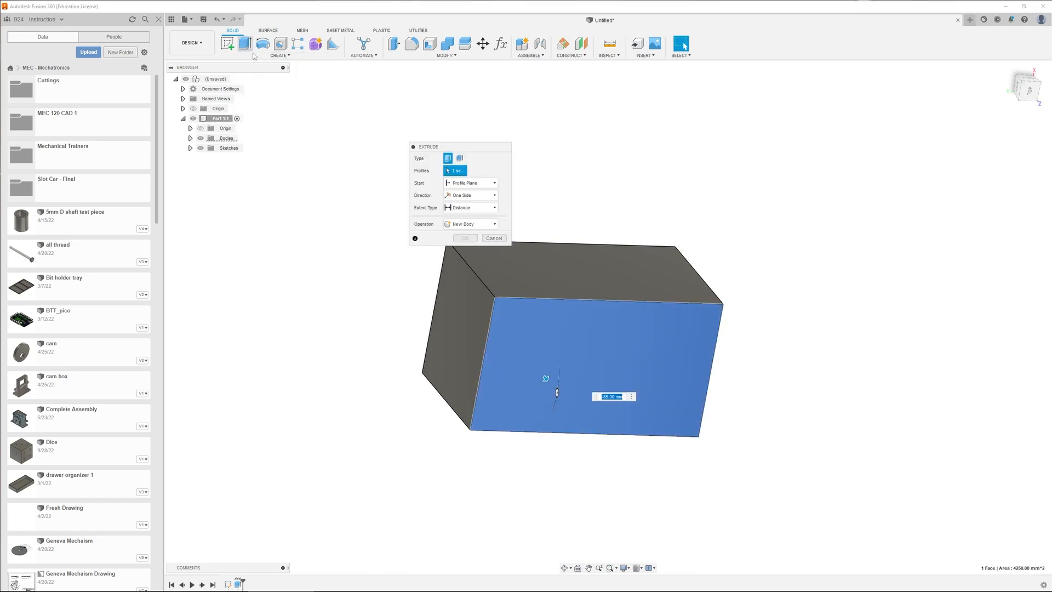
key("Escape")
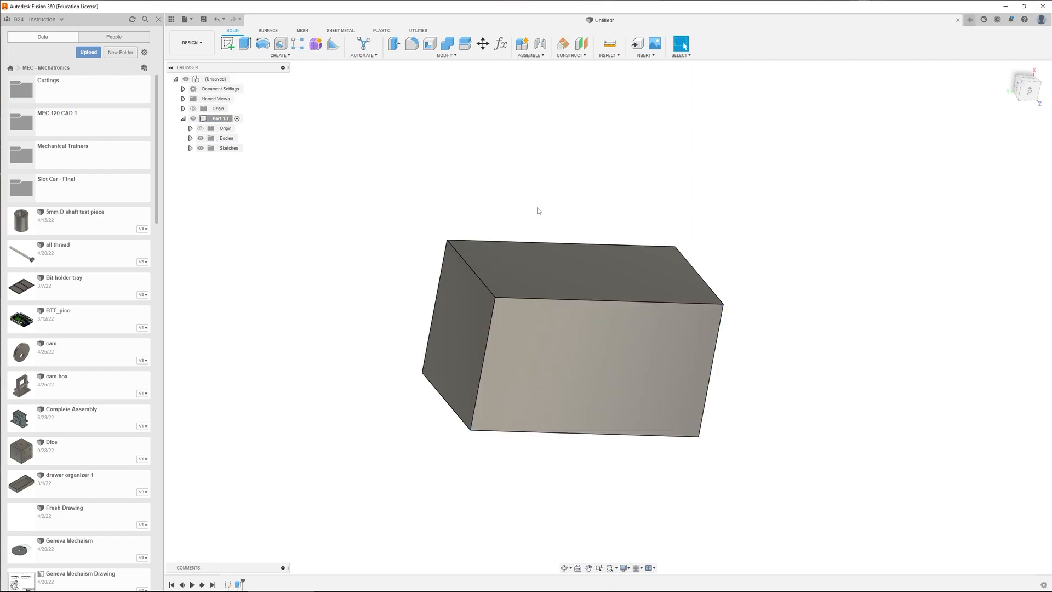
left_click(246, 46)
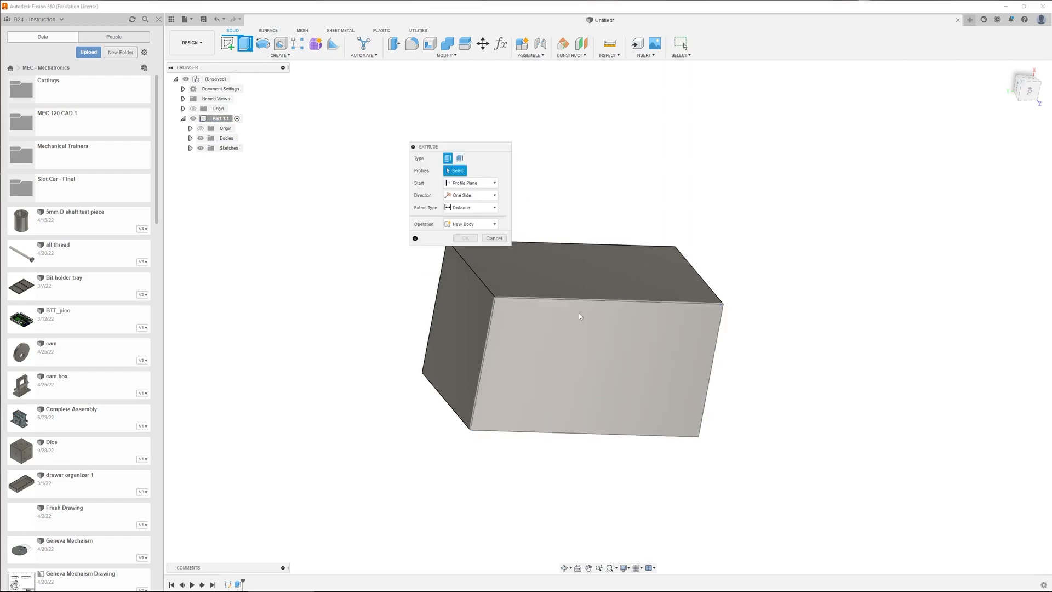
key("Escape")
Start a sketch on the block's top face and draw two rectangles about 18 mm tall in the two upper corners of the face.
left_click(222, 45)
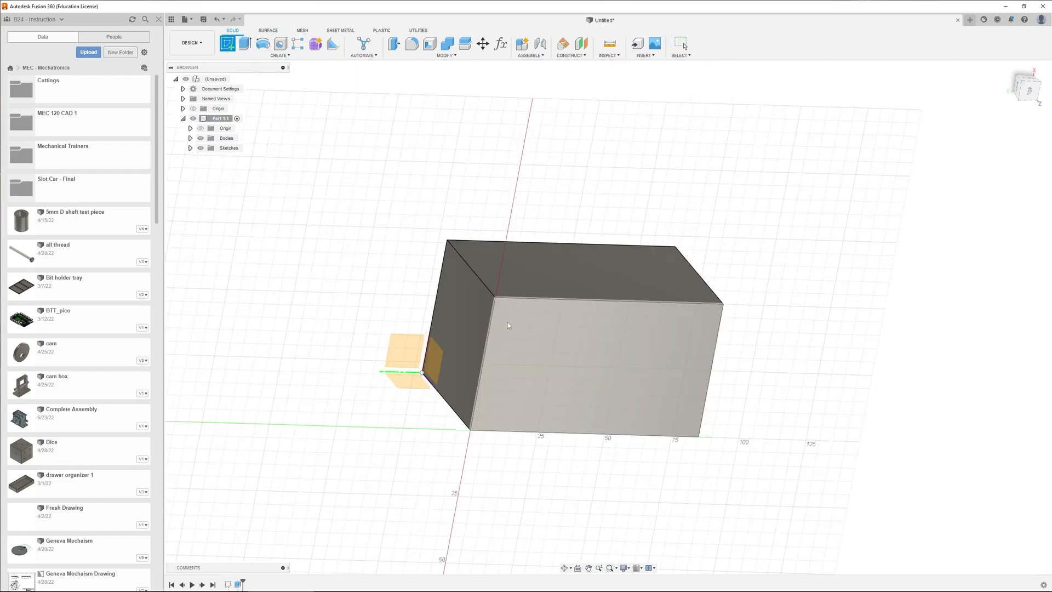
left_click(518, 325)
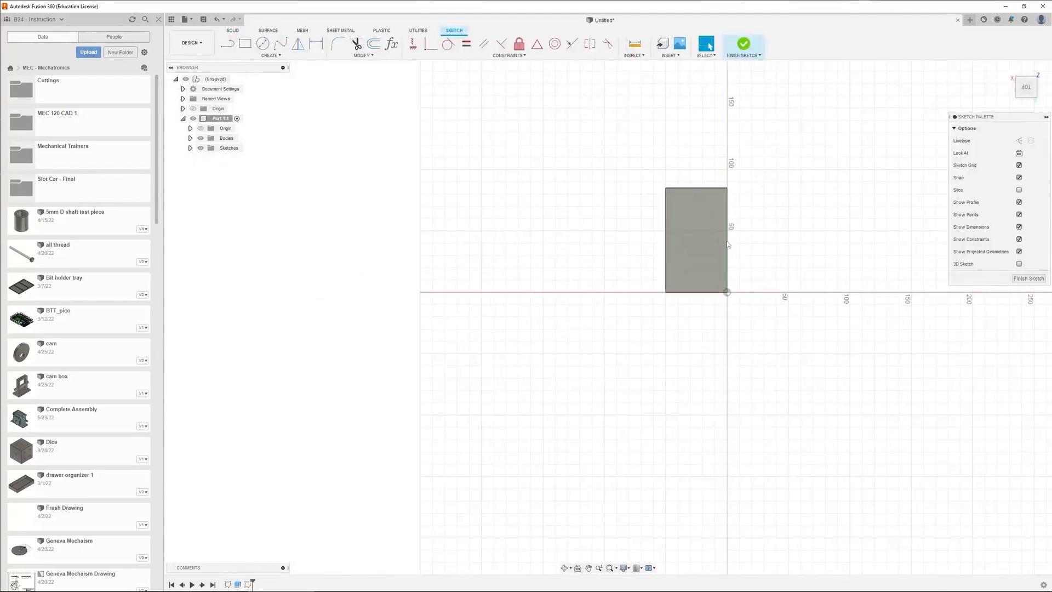
scroll(755, 338, "up", 2)
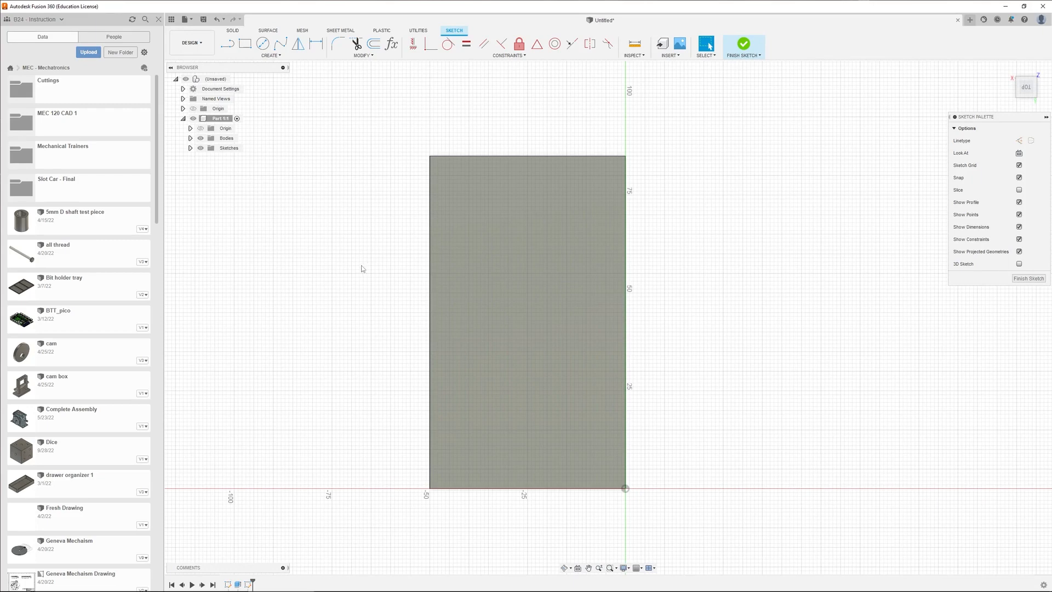
left_click(243, 47)
left_click(429, 156)
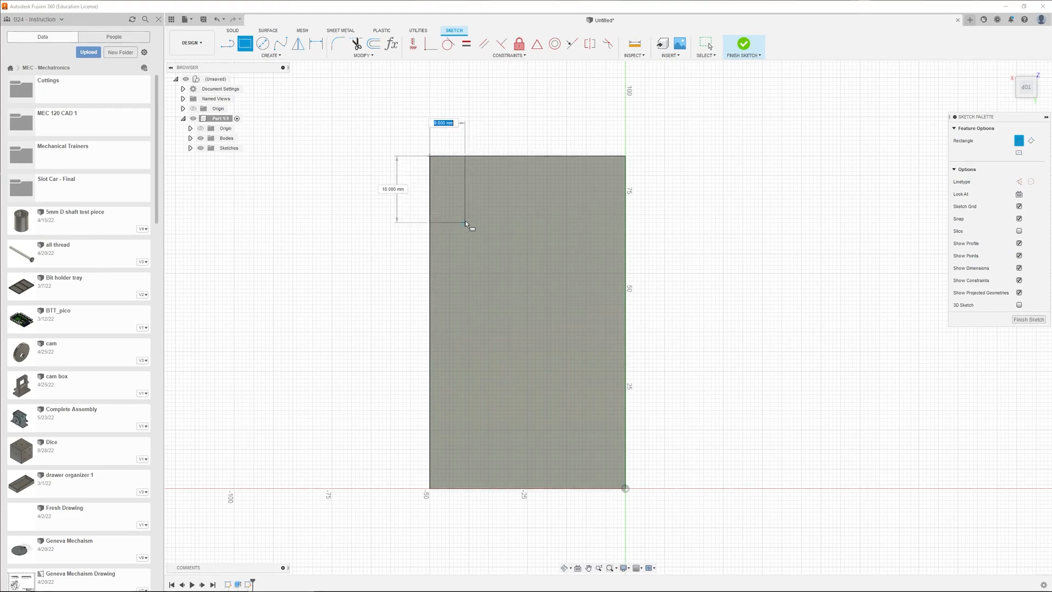
left_click(465, 222)
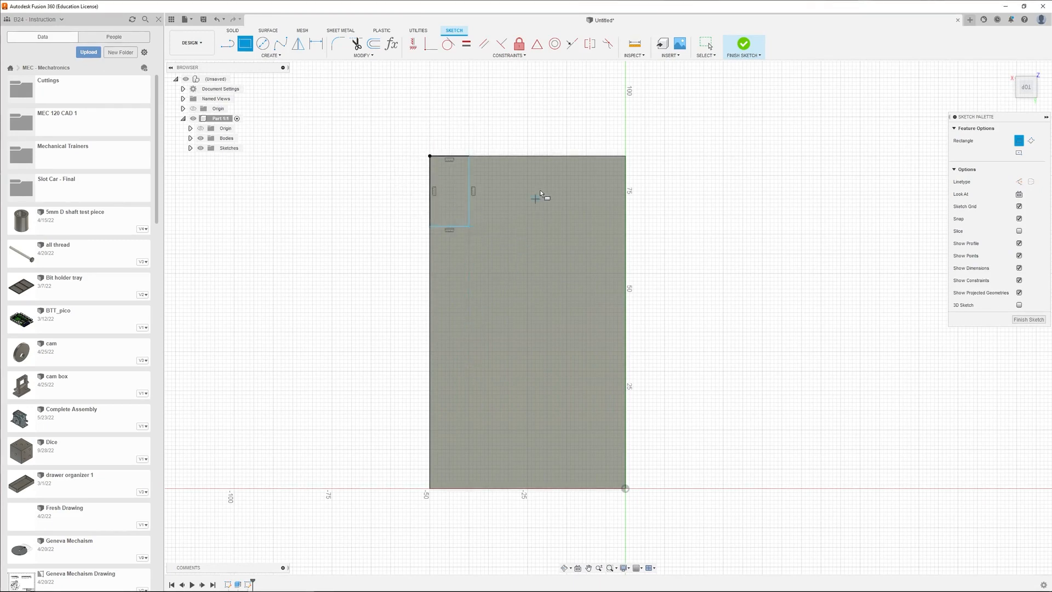
left_click(580, 156)
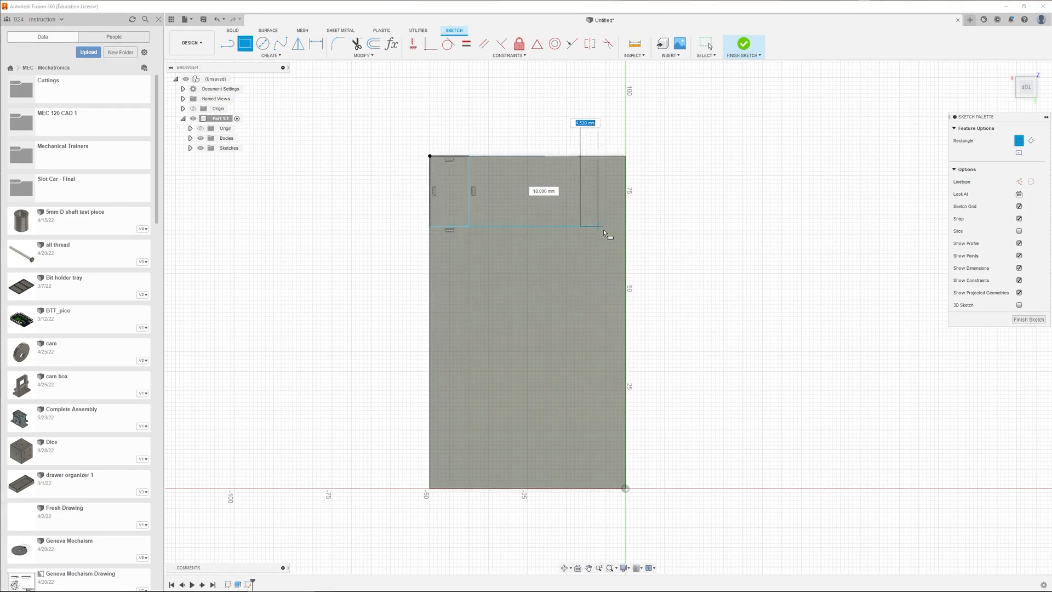
left_click(625, 226)
key("Escape")
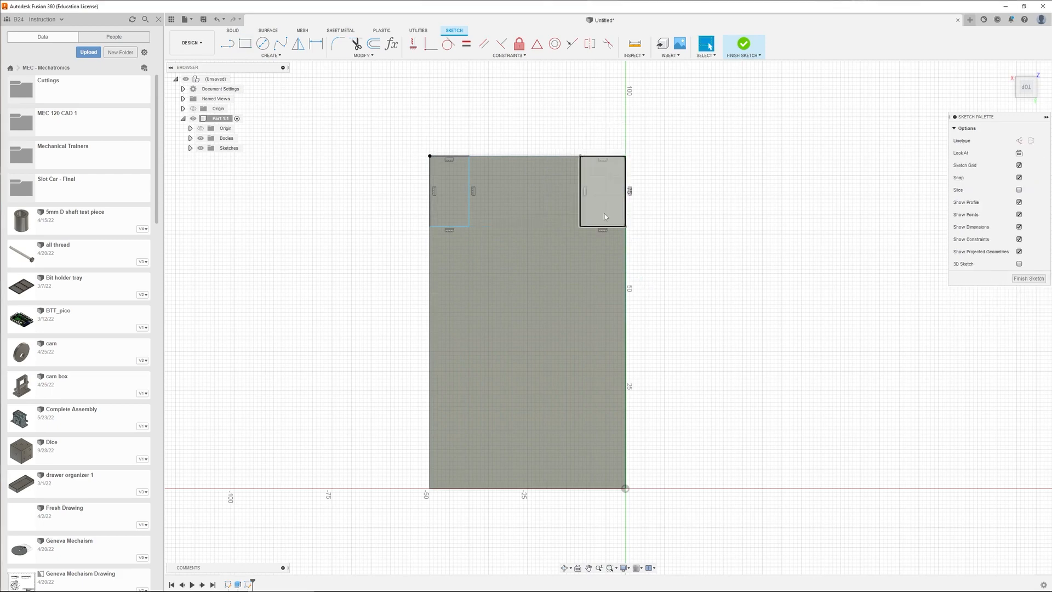
Apply Equal constraints between the inner vertical edges and between the lower edges of the two corner rectangles.
left_click(469, 189)
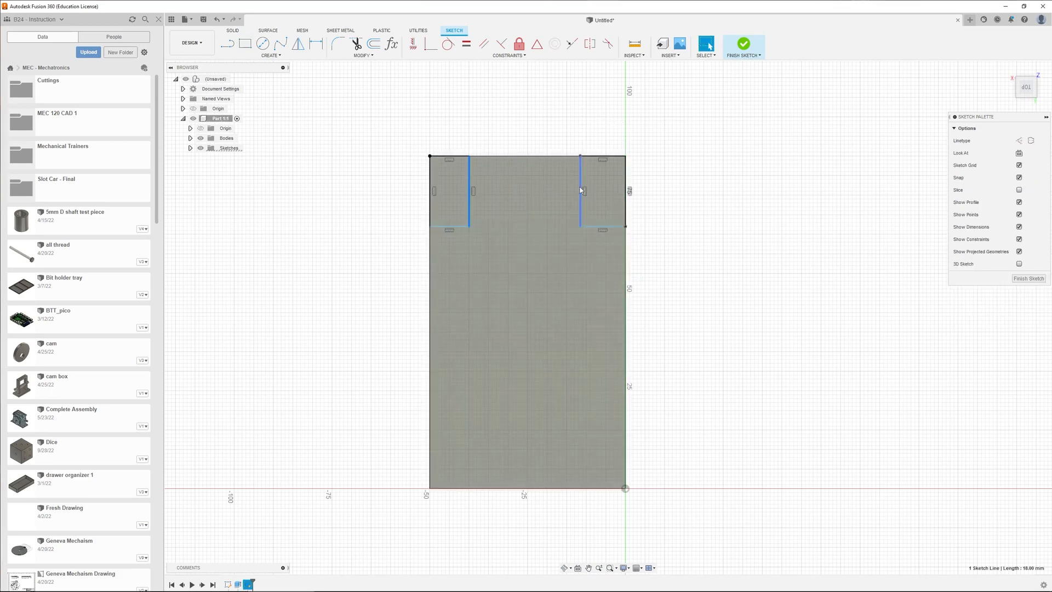
left_click(583, 180, "shift")
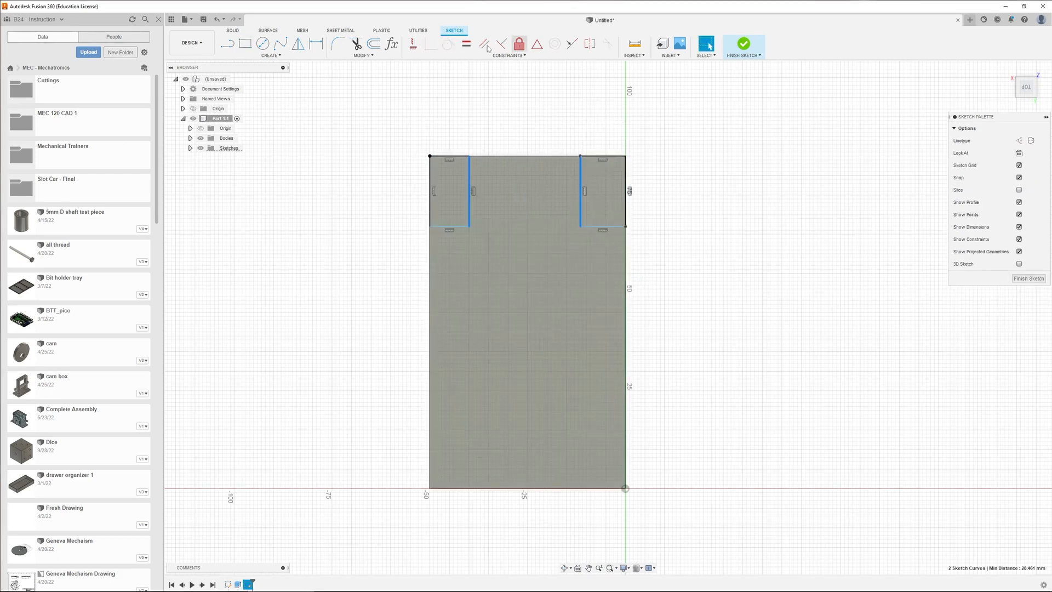
left_click(466, 45)
left_click(602, 226)
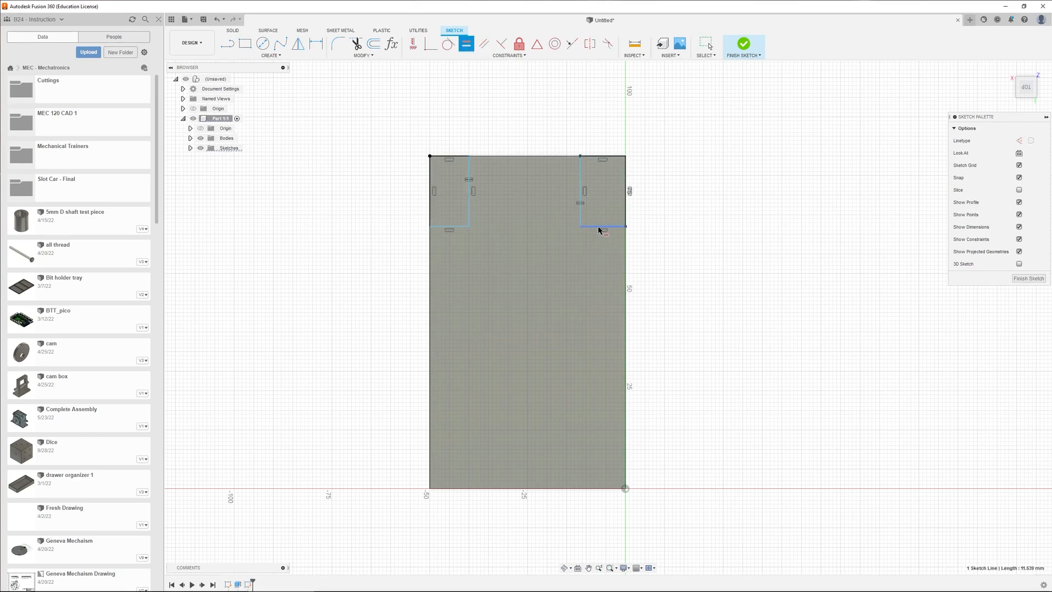
left_click(460, 227)
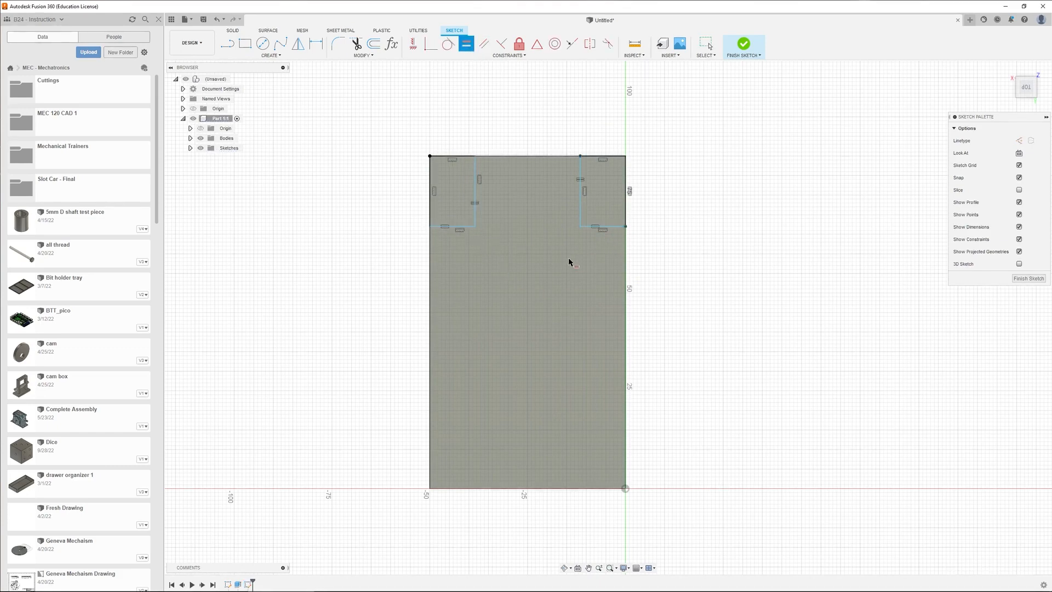
key("Escape")
Draw a vertical line between the midpoints of the face's upper and lower edges and convert it to construction geometry.
key("l")
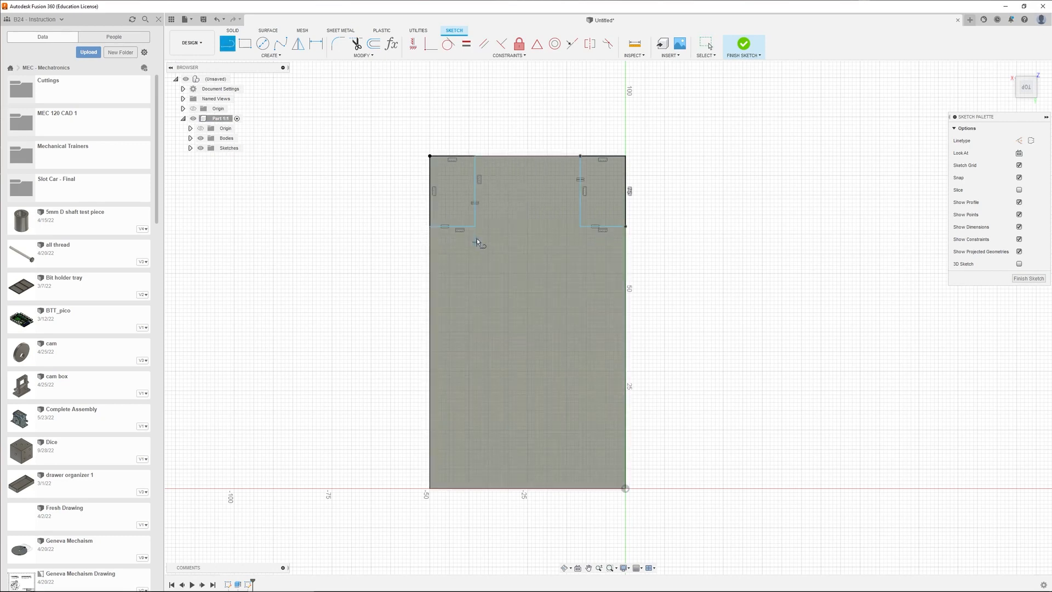
left_click(527, 156)
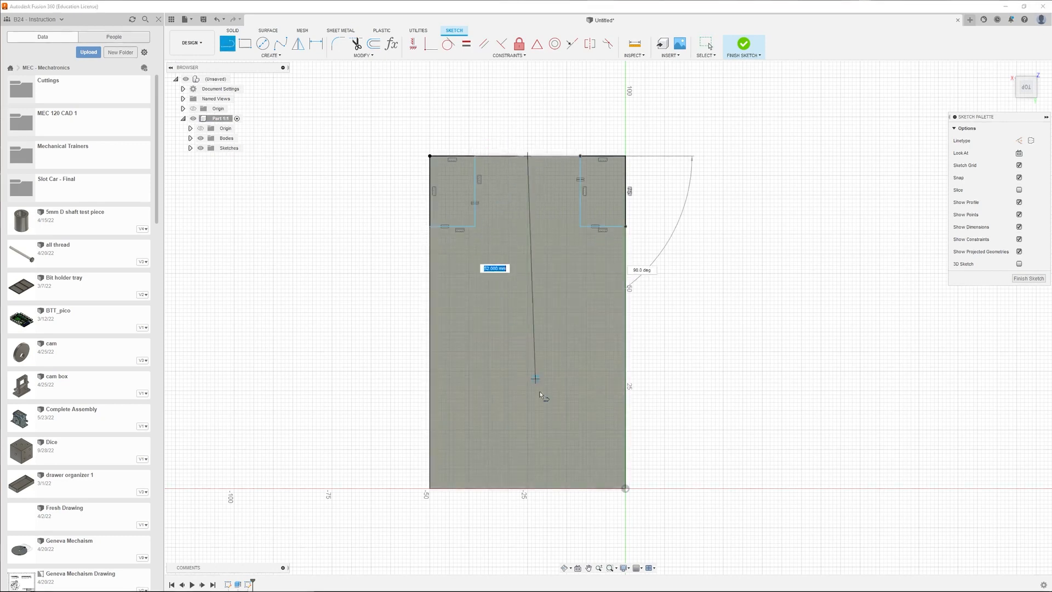
left_click(526, 488)
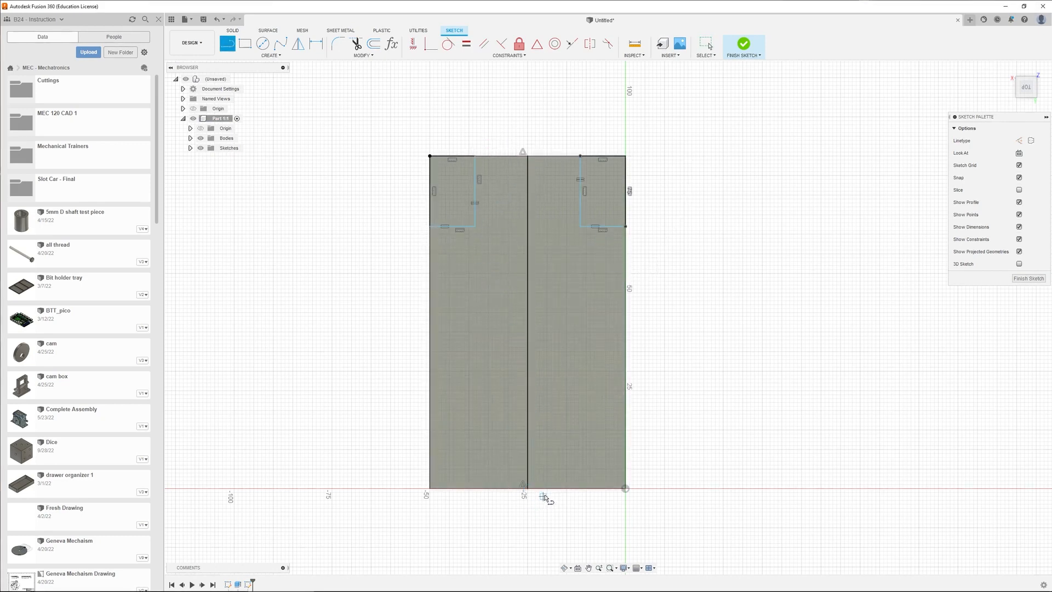
key("Escape")
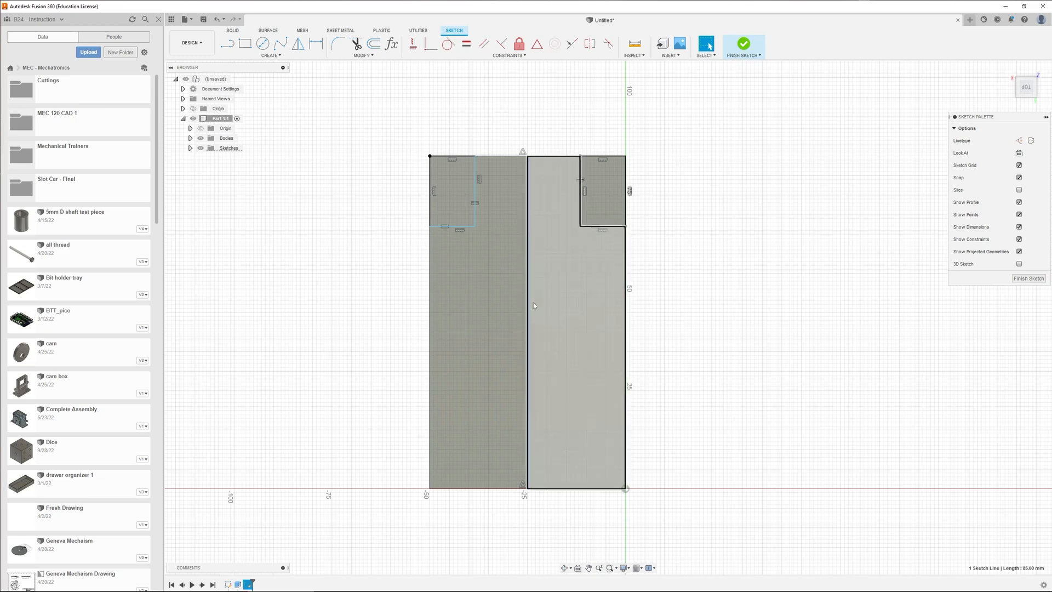
left_click(528, 324)
key("x")
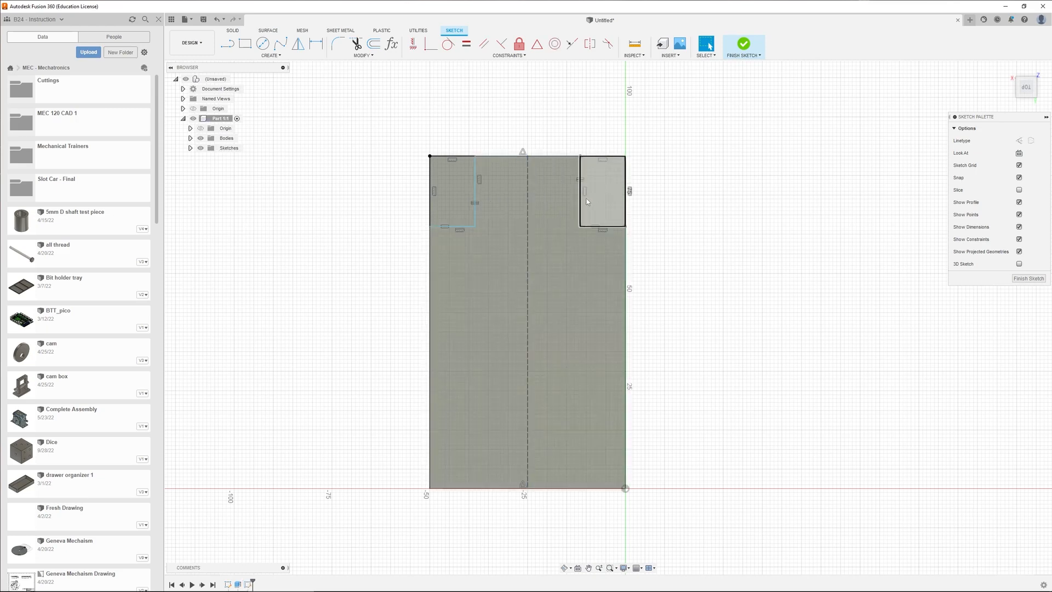
Try to constrain the inner and lower edges of both corner rectangles symmetrically about the vertical construction line.
left_click(581, 216)
left_click(585, 226, "shift")
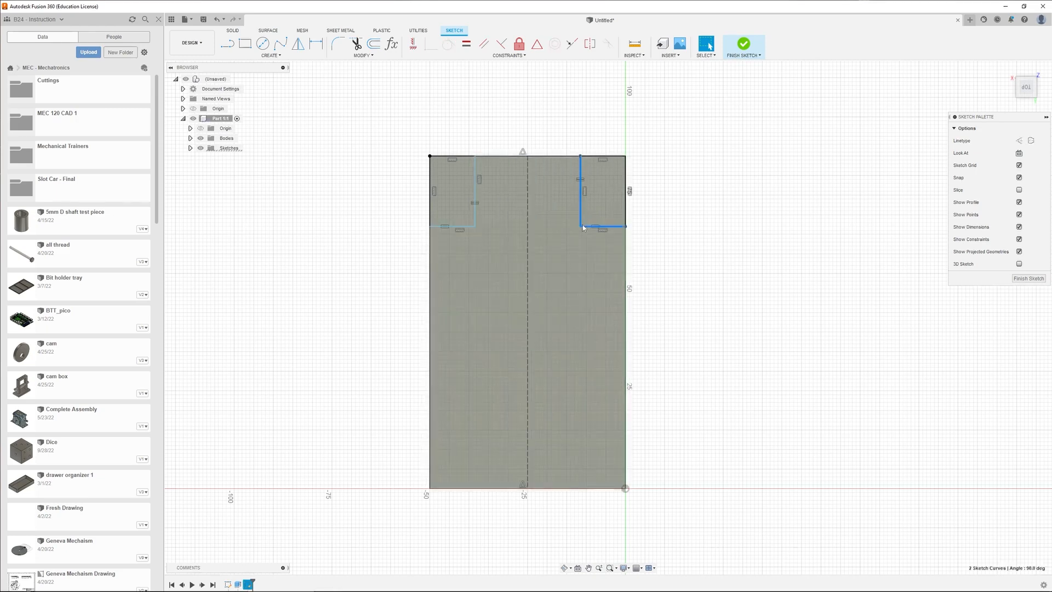
left_click(474, 216, "shift")
left_click(462, 226, "shift")
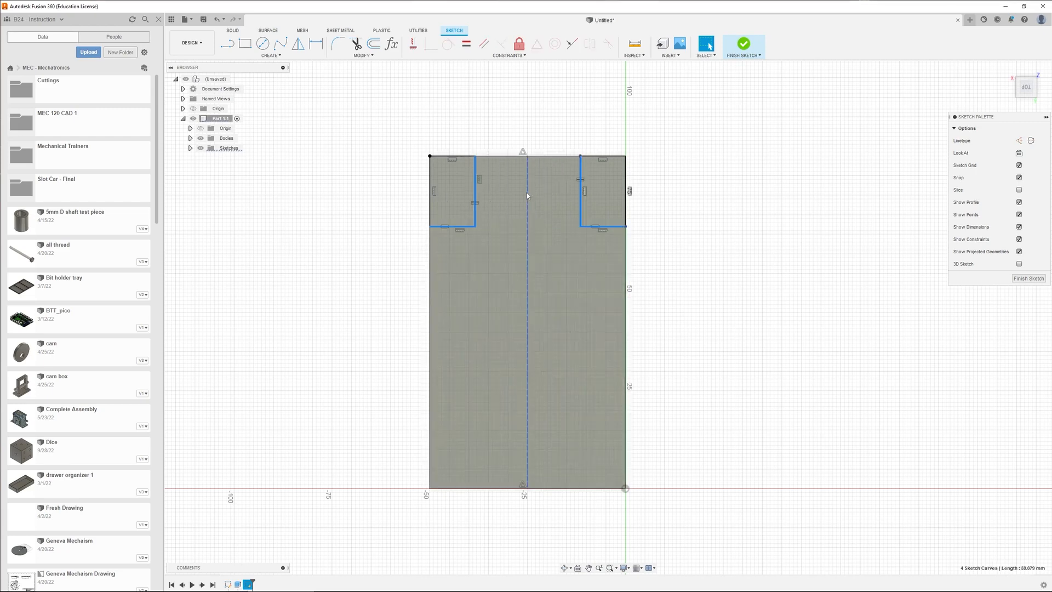
left_click(527, 196, "shift")
left_click(588, 45)
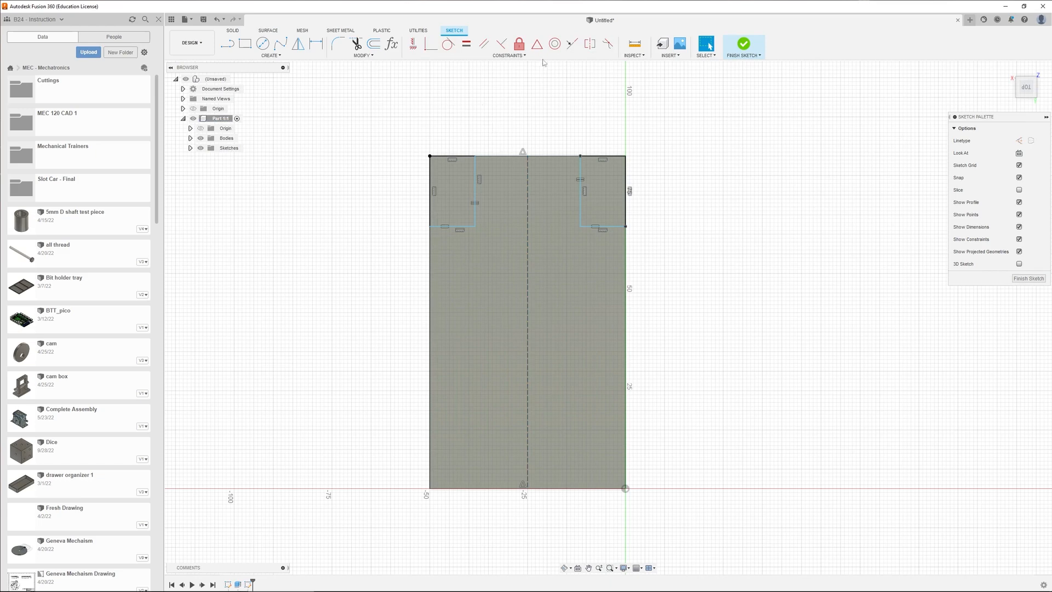
Try to make the lower edges of the two corner rectangles collinear.
left_click(572, 44)
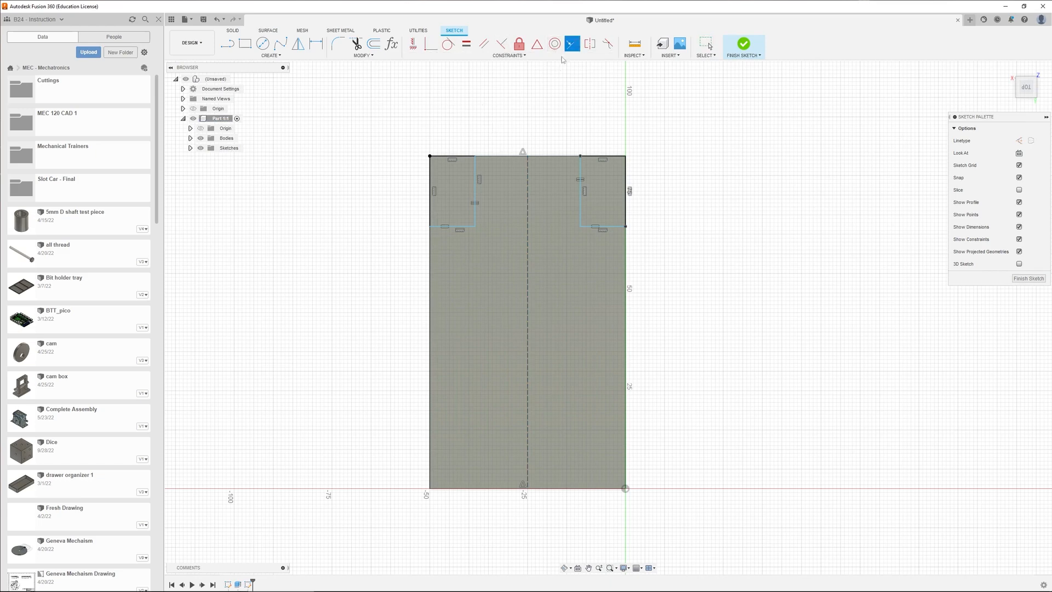
left_click(586, 227)
left_click(464, 227)
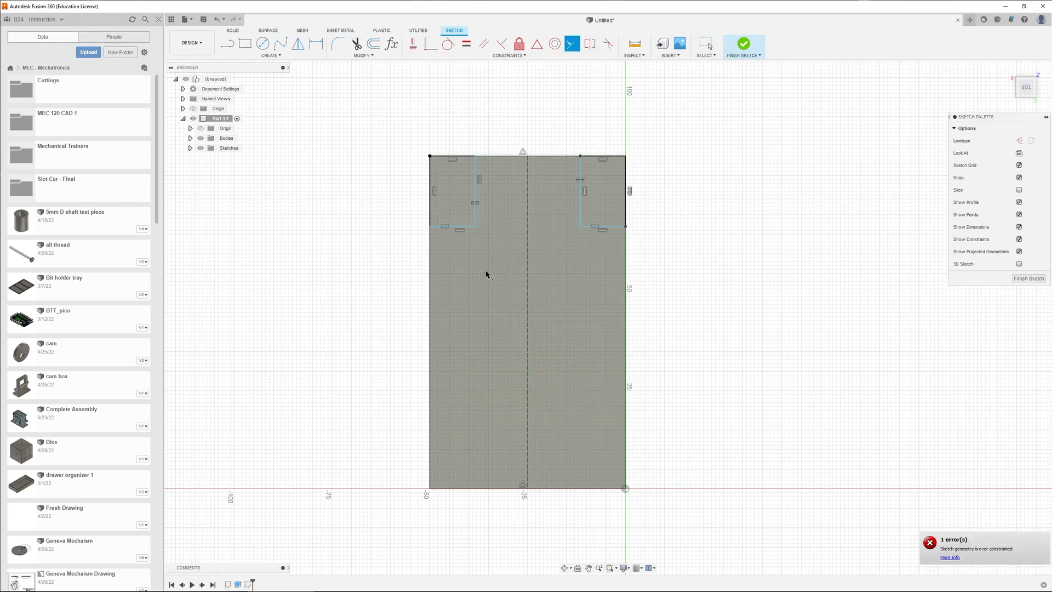
key("Escape")
Dimension the upper-left rectangle's height to 18 mm and its width at the drawn size.
key("d")
left_click(475, 199)
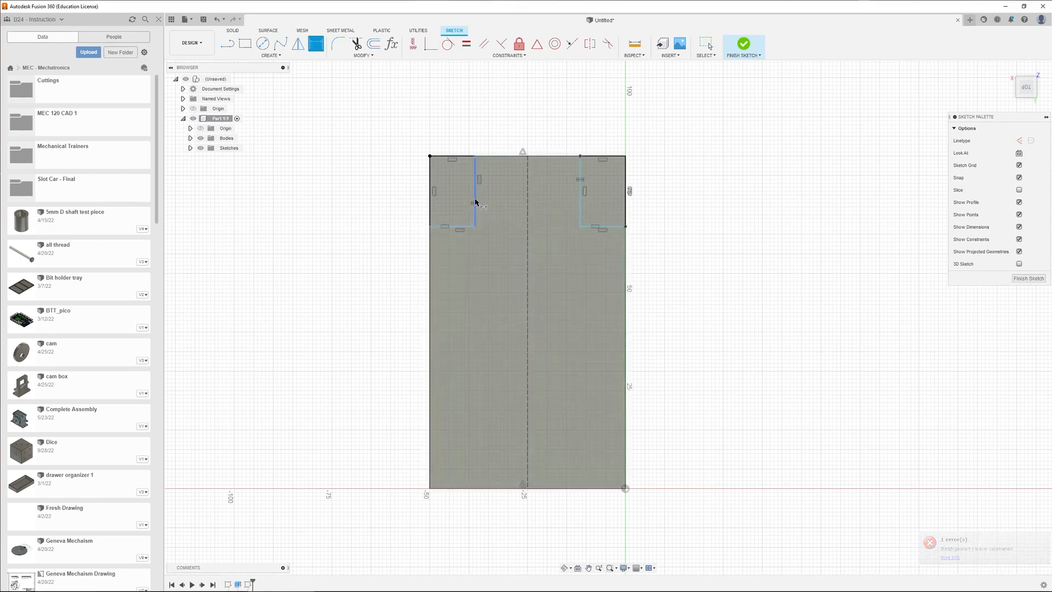
left_click(506, 197)
type("18")
key("Return")
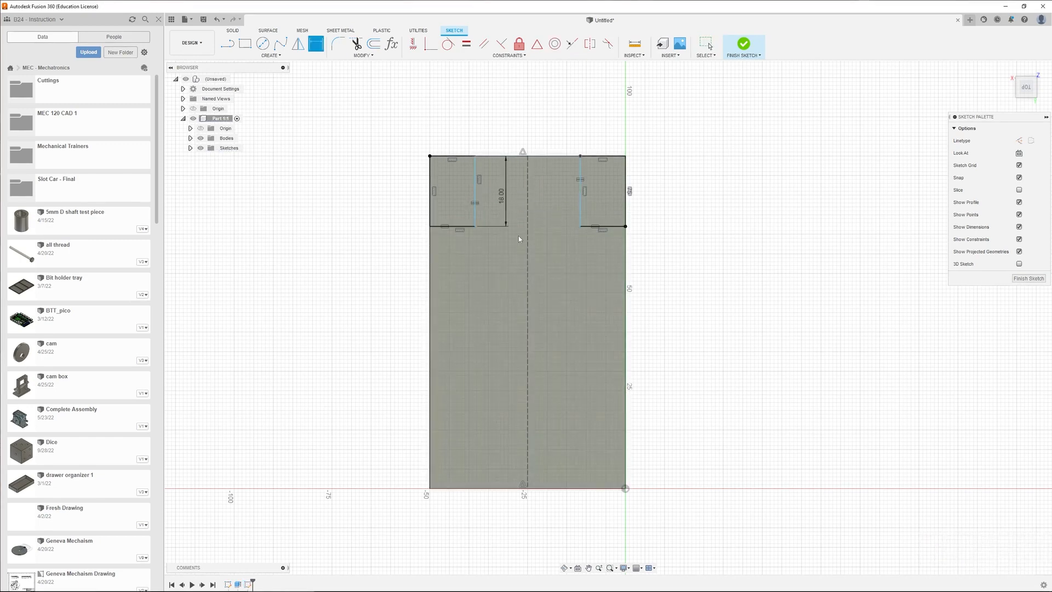
left_click(452, 156)
left_click(452, 136)
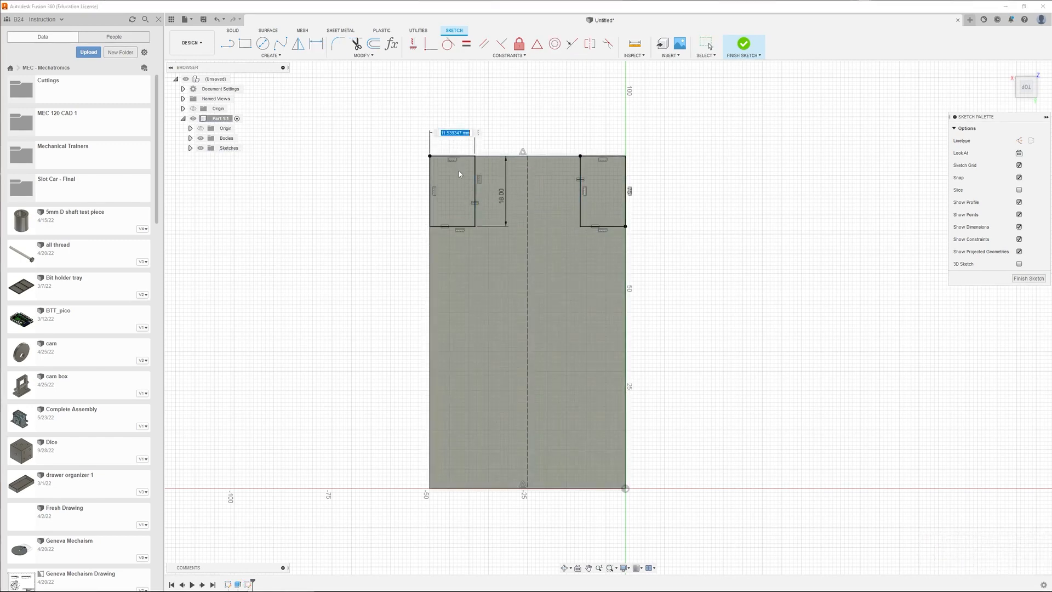
key("Return")
key("Escape")
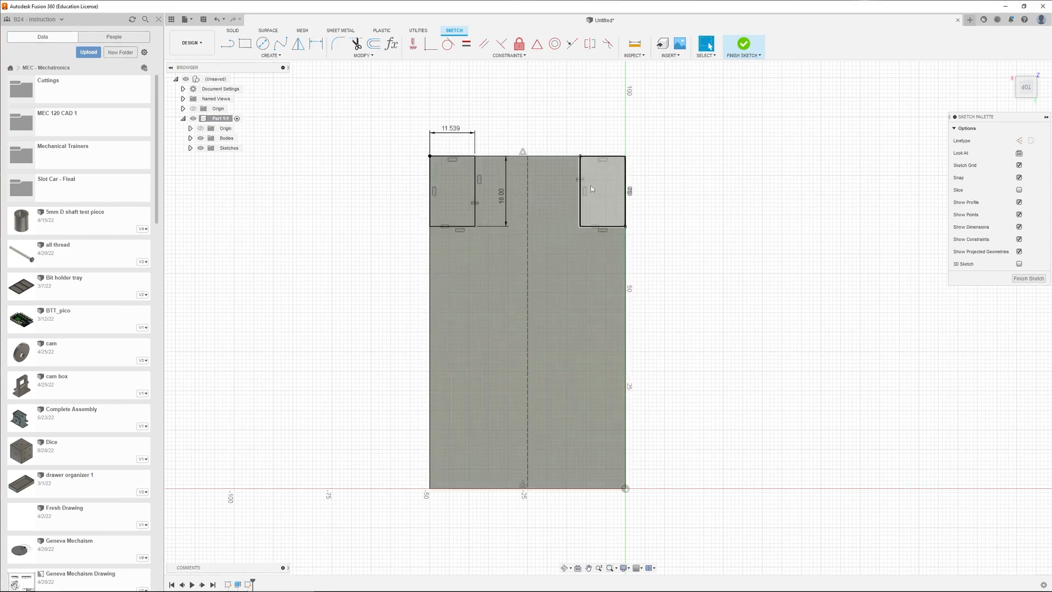
Select both corner rectangle profiles and finish the sketch.
left_click(600, 186)
left_click(451, 191, "shift")
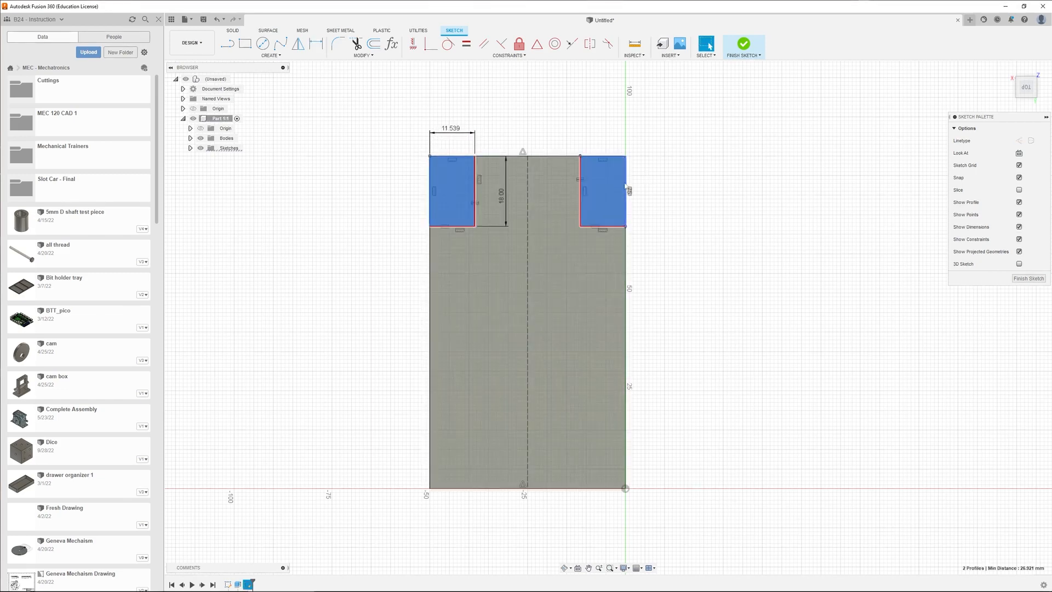
left_click(743, 44)
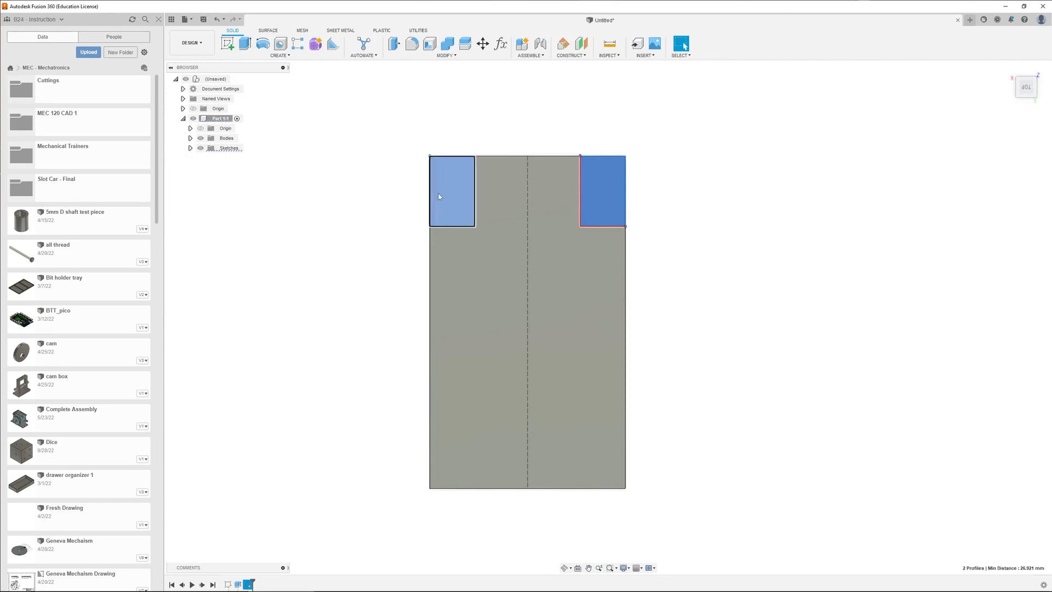
Extrude the two corner rectangles by -50 mm as a cut through the block.
left_click(249, 46)
left_click_drag(486, 147, 346, 148)
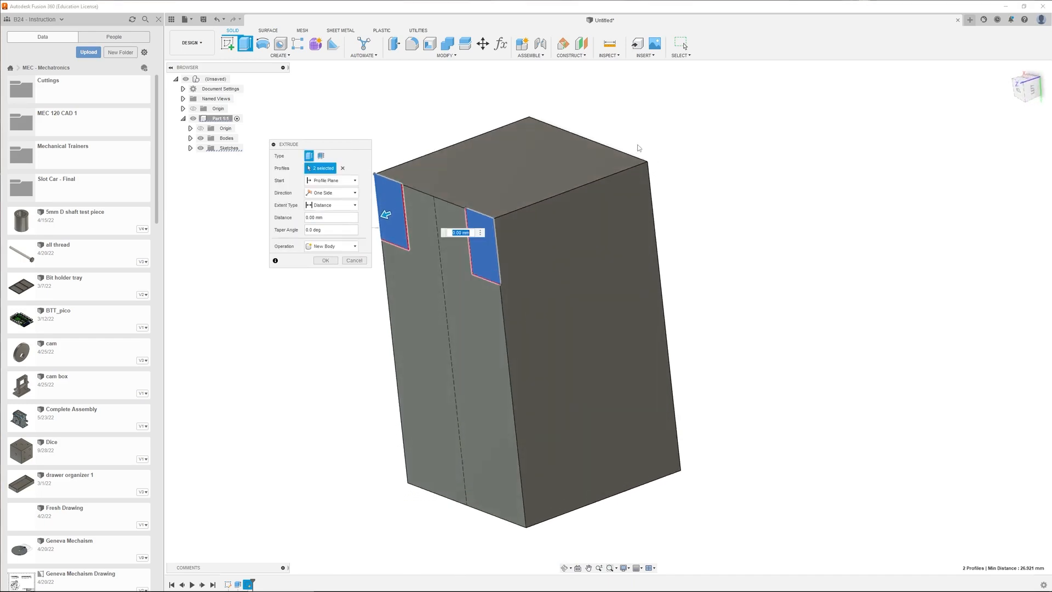
middle_click_drag(670, 159, 518, 217, "shift")
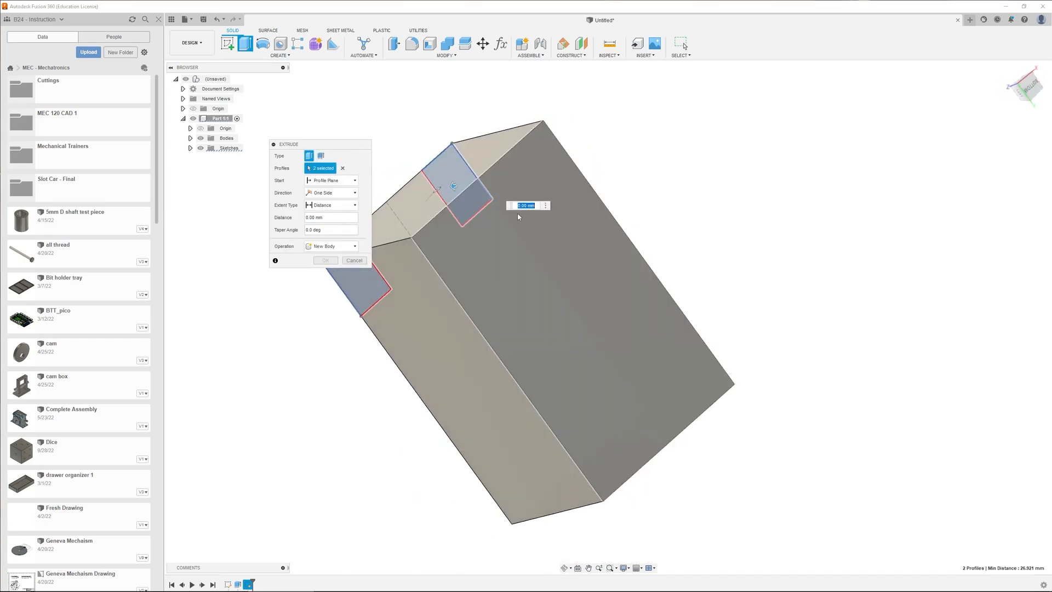
type("-50")
key("Return")
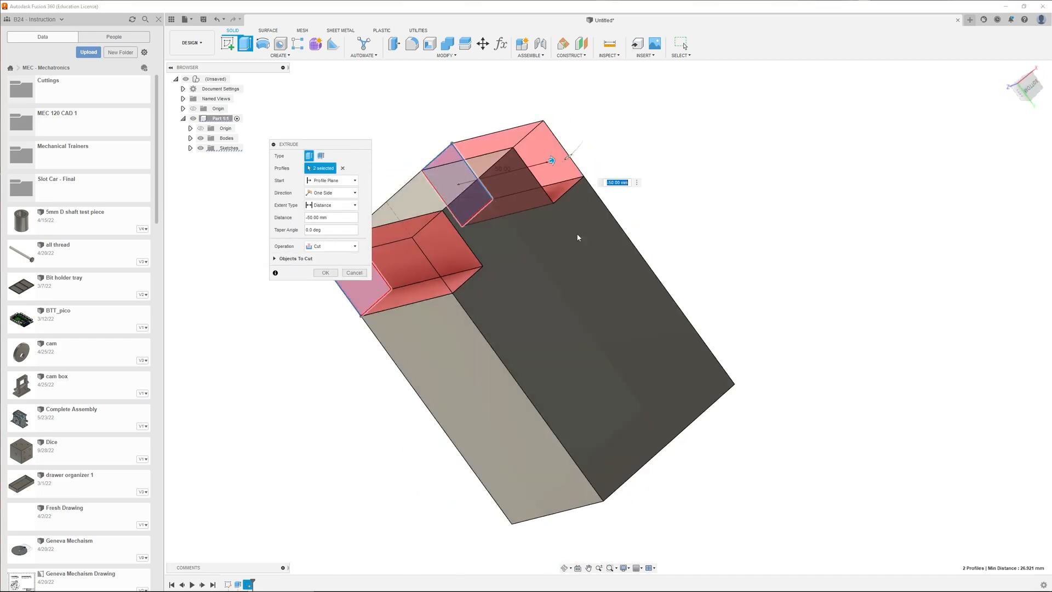
middle_click_drag(462, 193, 502, 115, "shift")
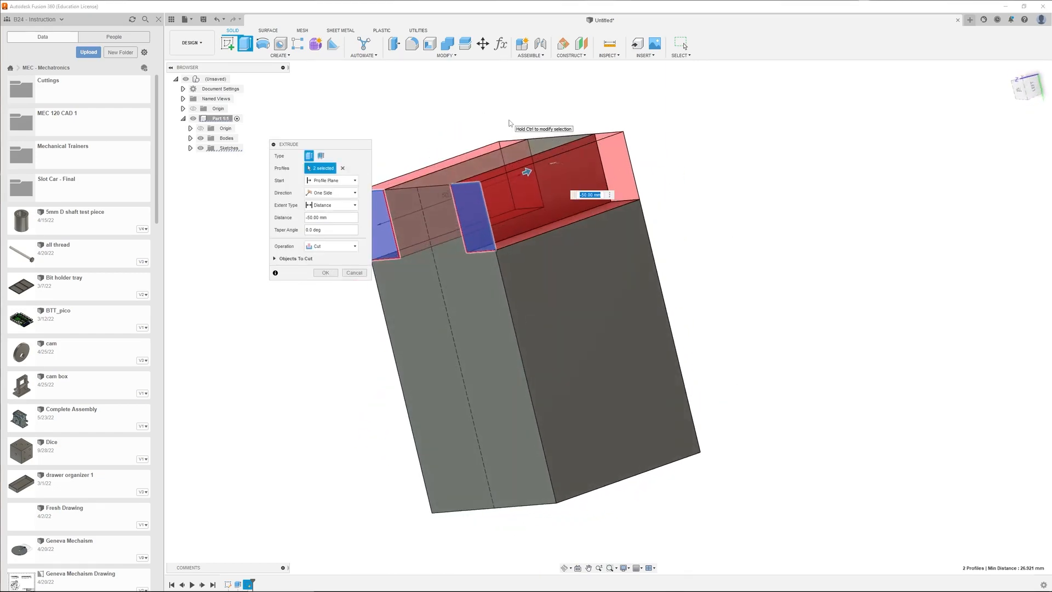
key("Return")
middle_click_drag(400, 164, 350, 119, "shift")
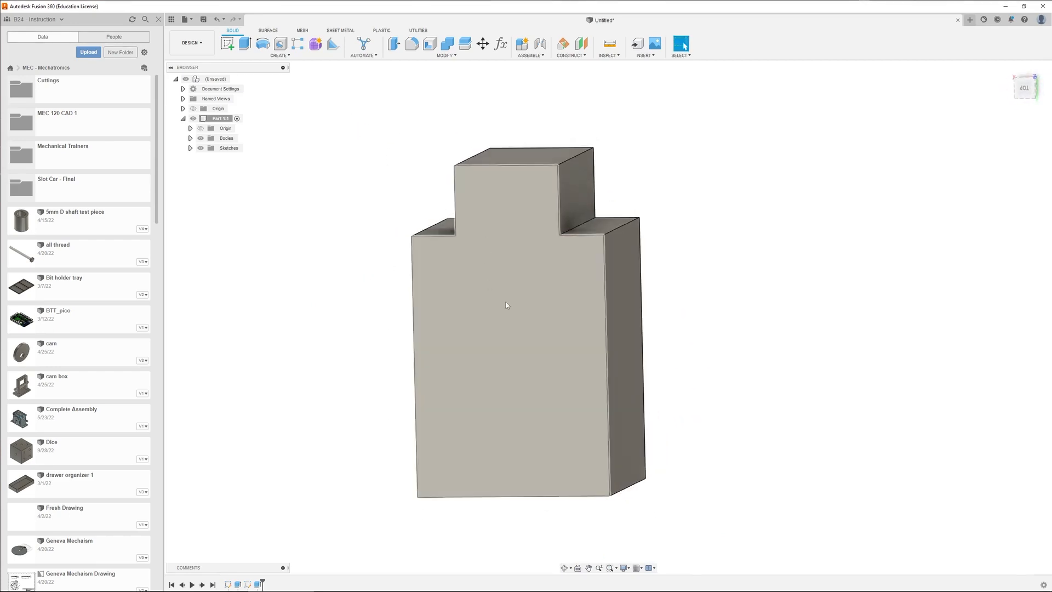
left_click(506, 305)
left_click(343, 254)
middle_click_drag(342, 254, 354, 252, "shift")
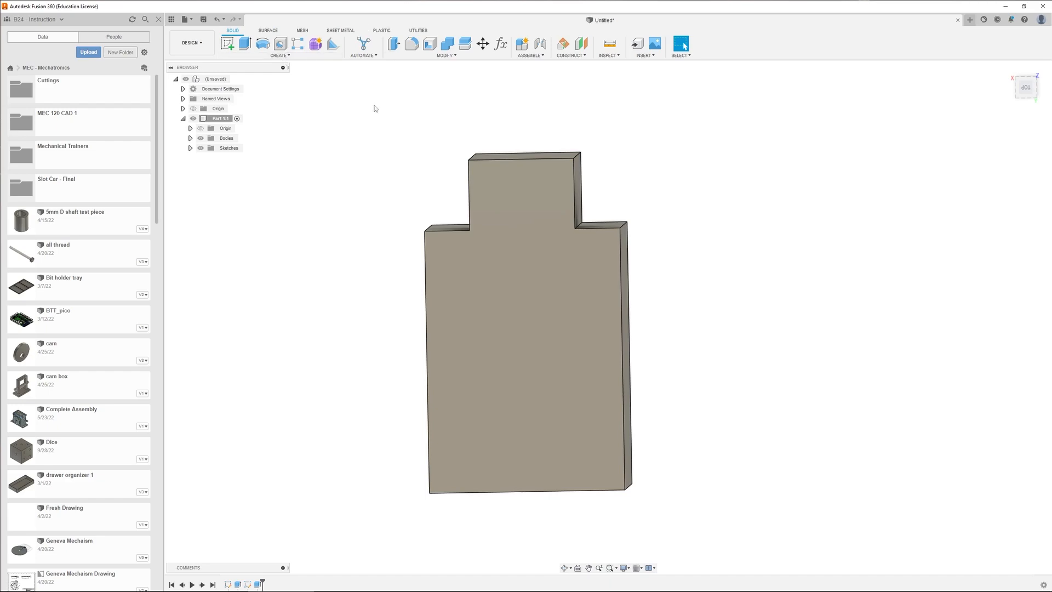
Start a new sketch on the block's large stepped face.
left_click(482, 181)
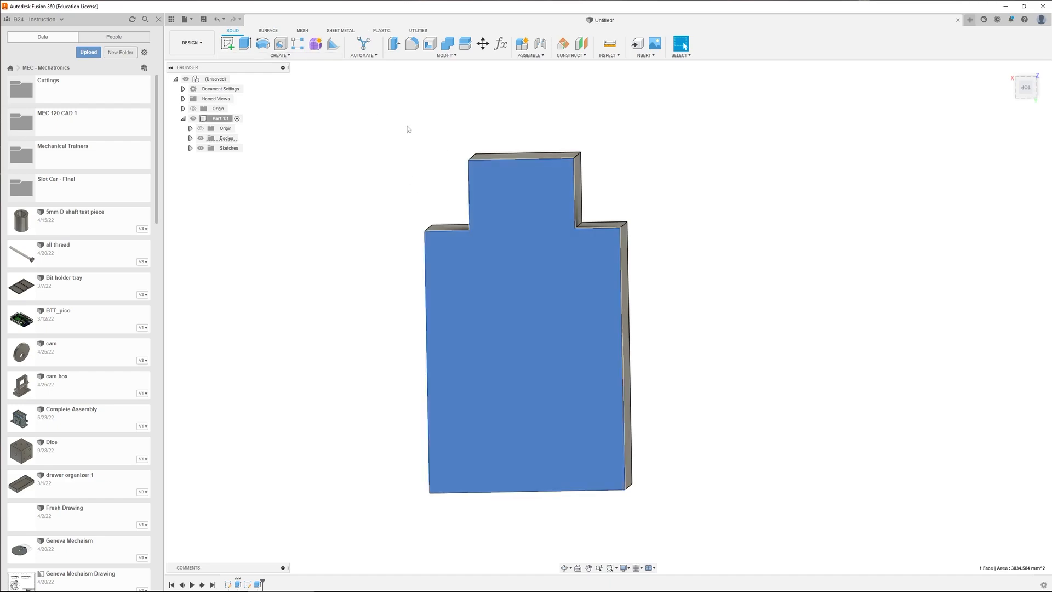
left_click(227, 43)
scroll(699, 460, "down", 5)
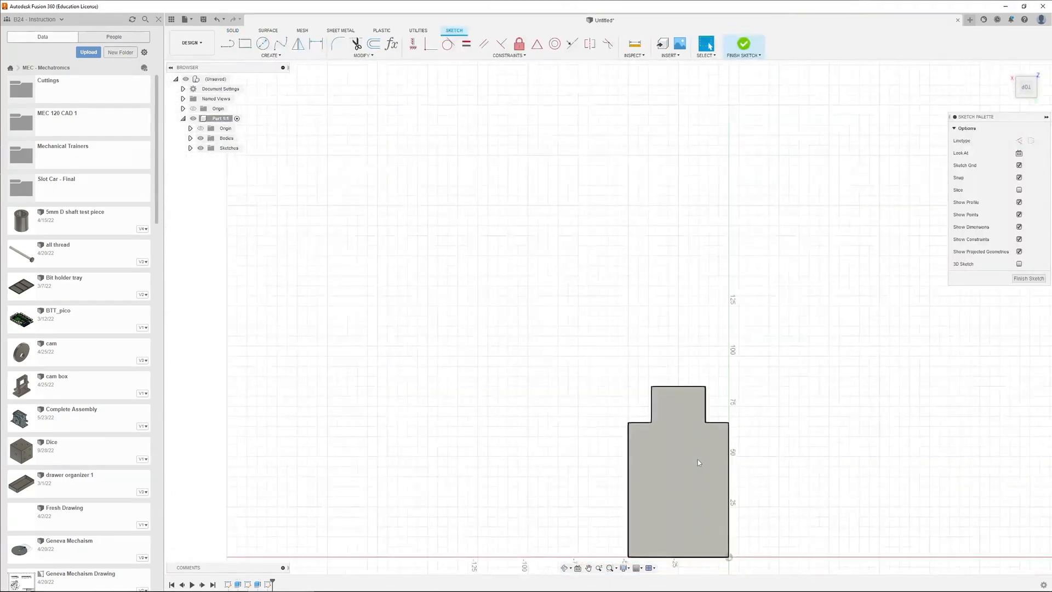
scroll(714, 534, "up", 6)
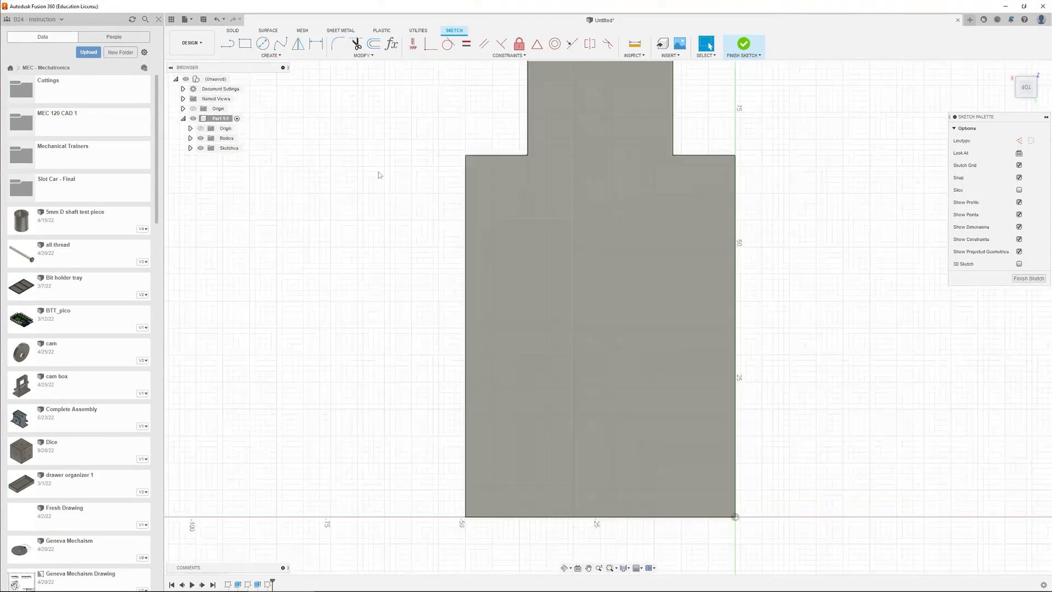
Draw a closed irregular outline of straight lines and tangent arcs on the wide lower part of the face.
left_click(265, 56)
left_click(232, 65)
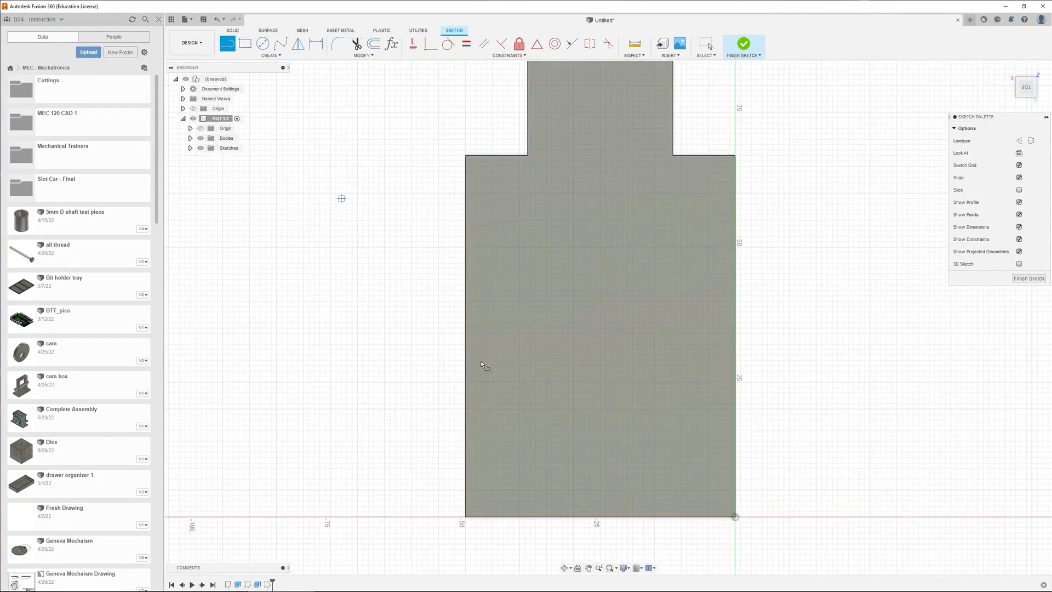
left_click(519, 327)
left_click_drag(536, 278, 663, 398)
key("ctrl+z")
left_click(573, 259)
left_click(669, 363)
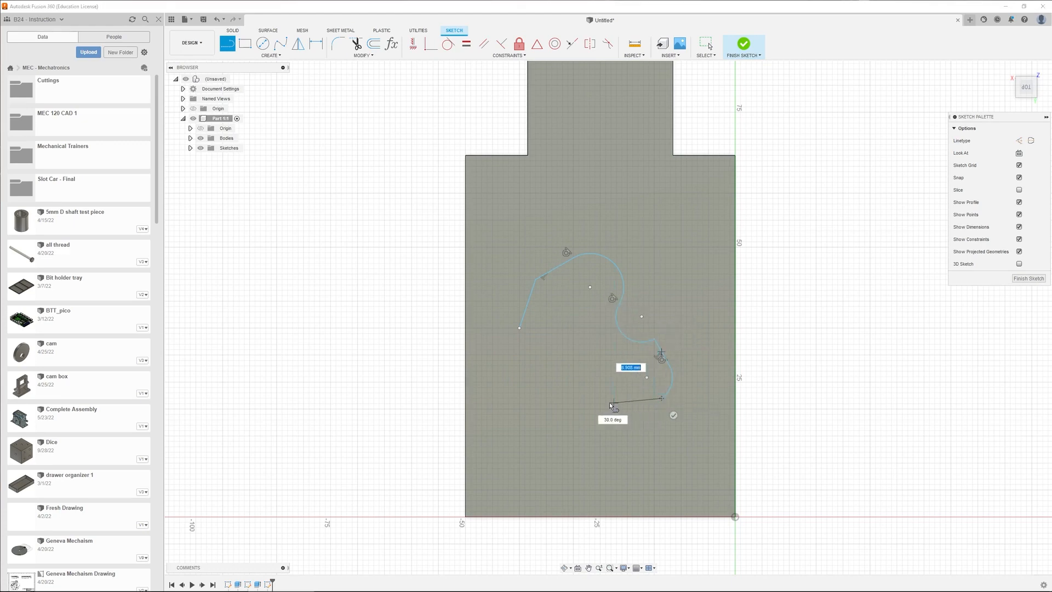
left_click(511, 383)
left_click_drag(511, 384, 519, 328)
left_click(503, 328)
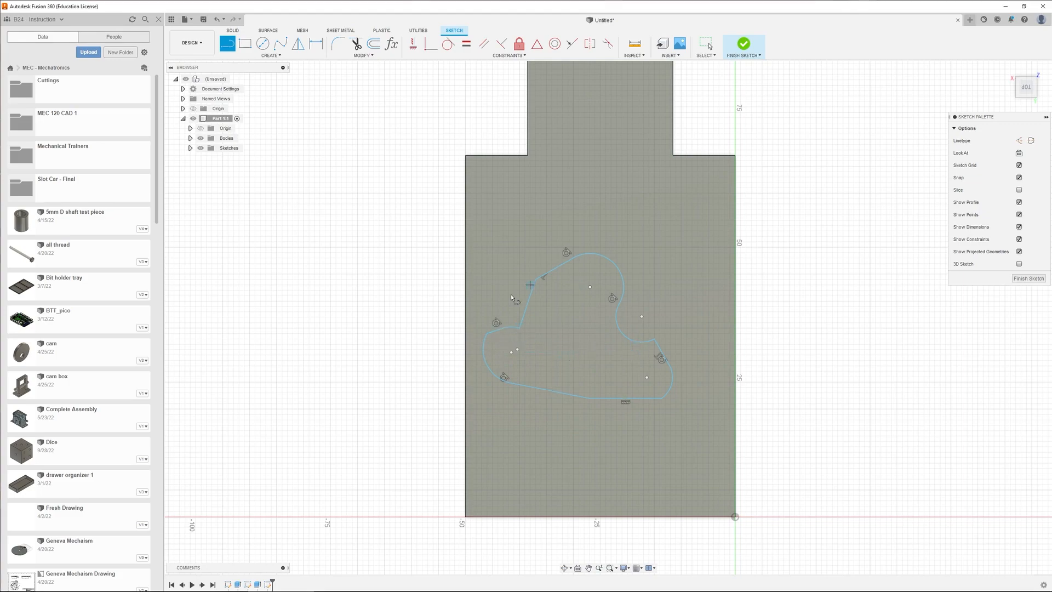
key("Escape")
Dimension the horizontal distance between the centres of the outline's top arc and the adjoining concave arc to 10 mm.
scroll(695, 308, "down", 3)
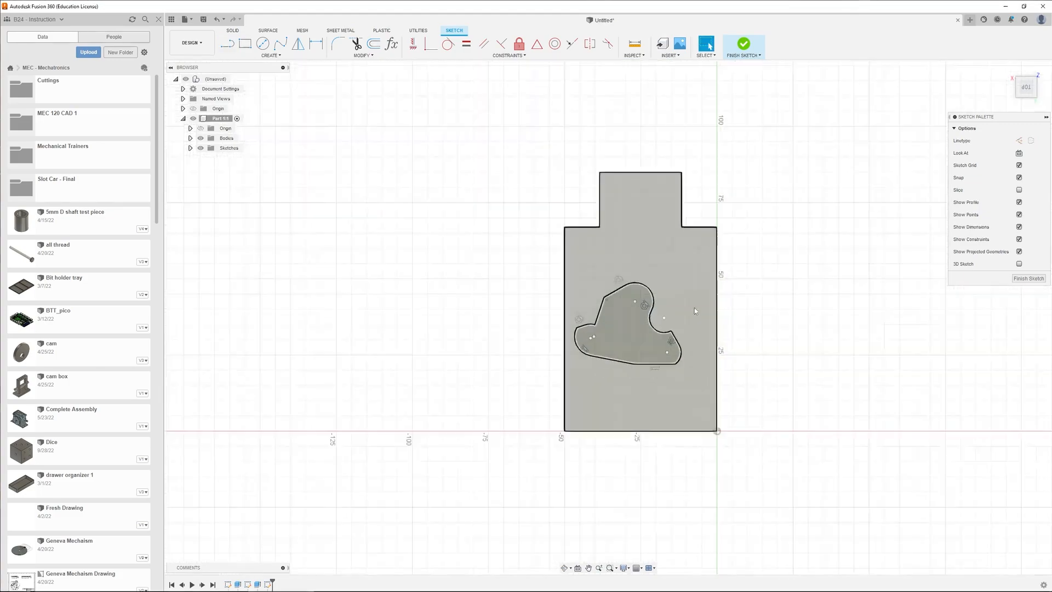
scroll(694, 311, "up", 3)
key("d")
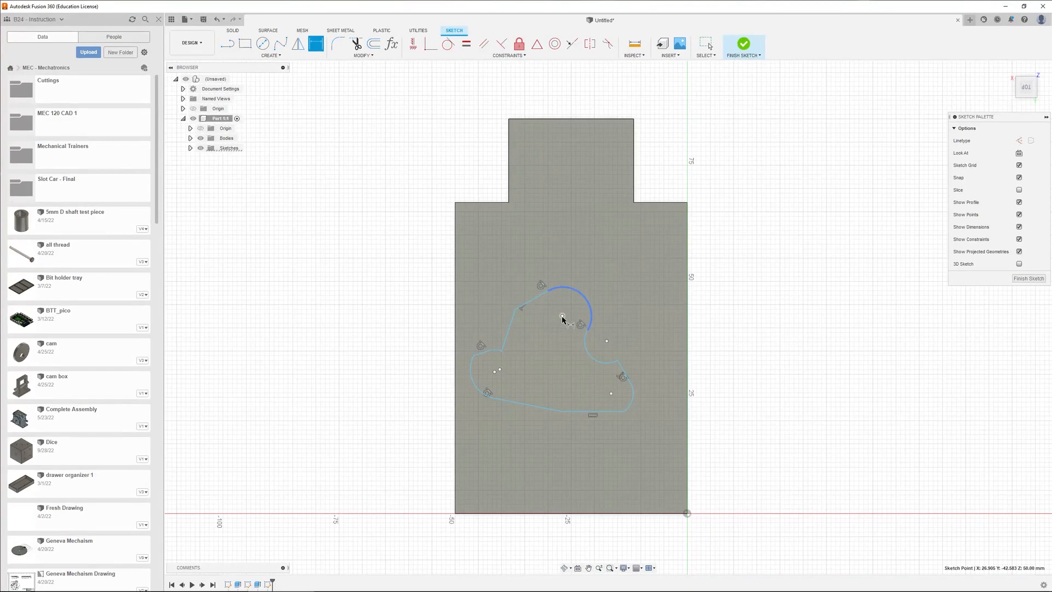
left_click(562, 316)
left_click(606, 341)
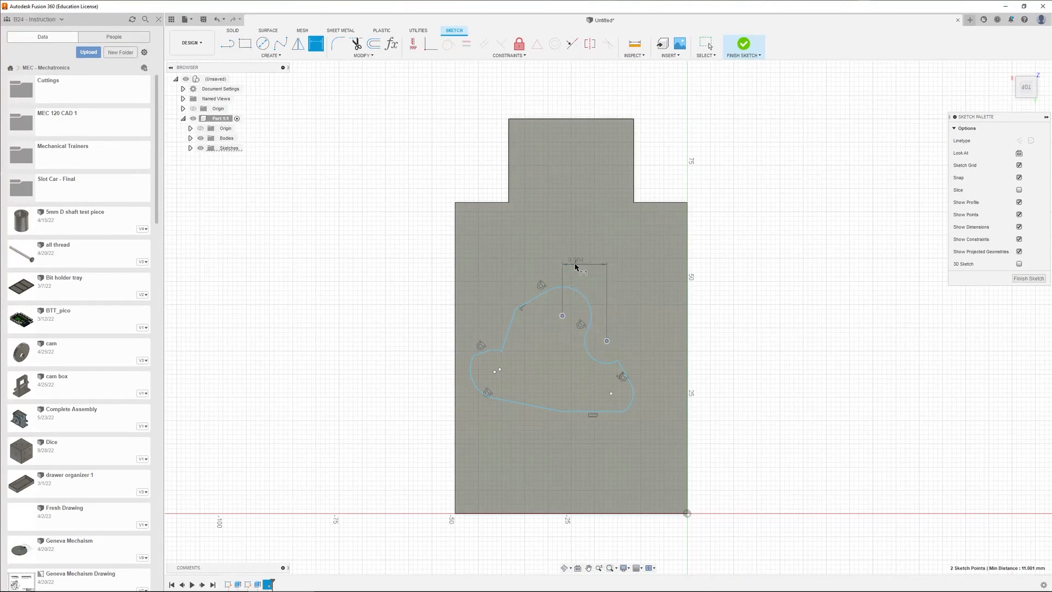
left_click(575, 265)
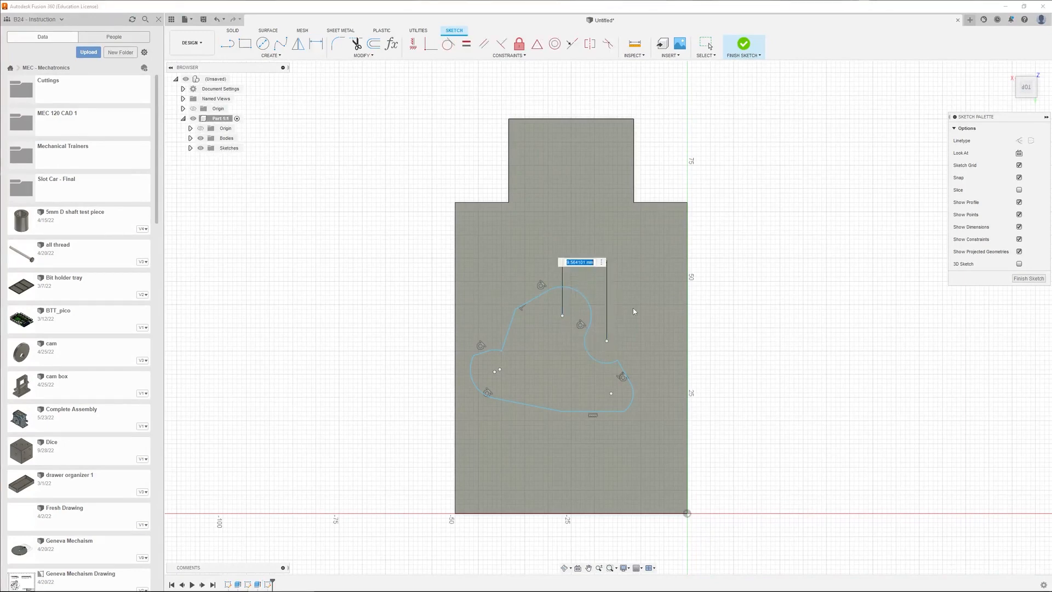
type("10")
key("Return")
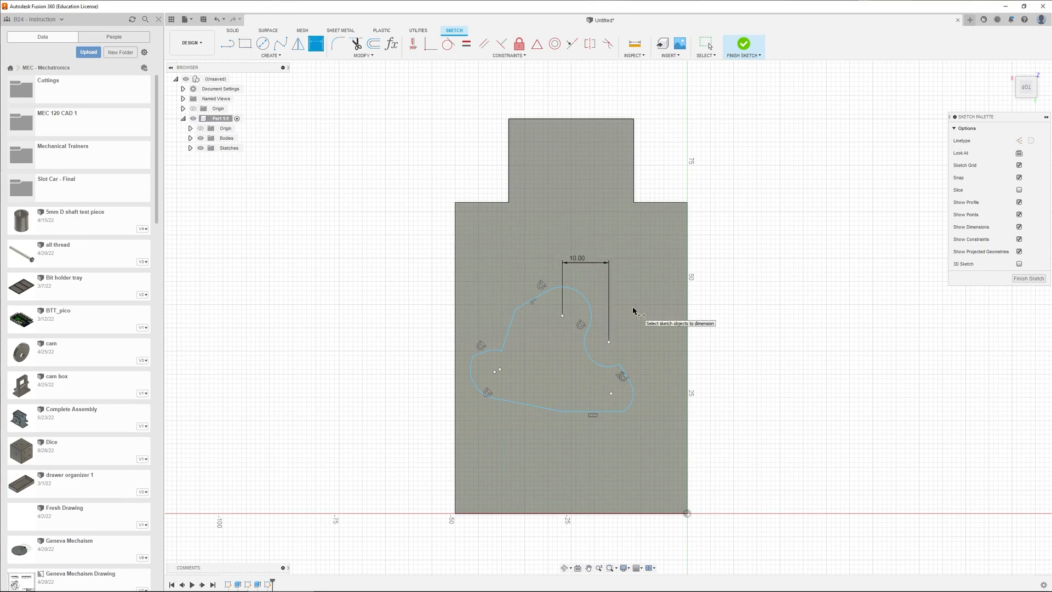
Dimension the outline's upper-left sloping line, which leads into the top arc, to 10 mm.
left_click(524, 308)
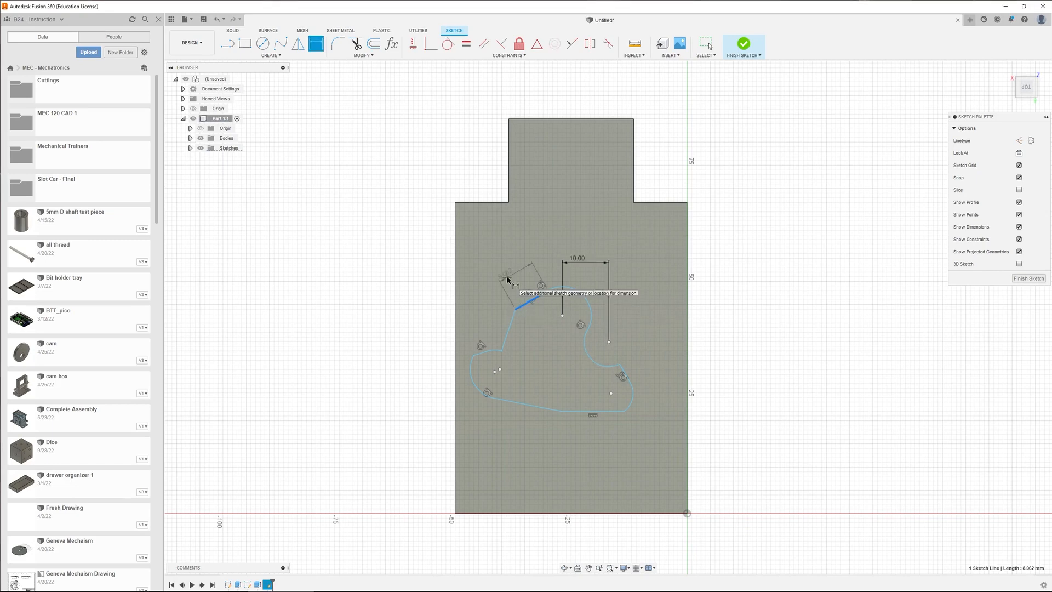
left_click(486, 297)
type("10")
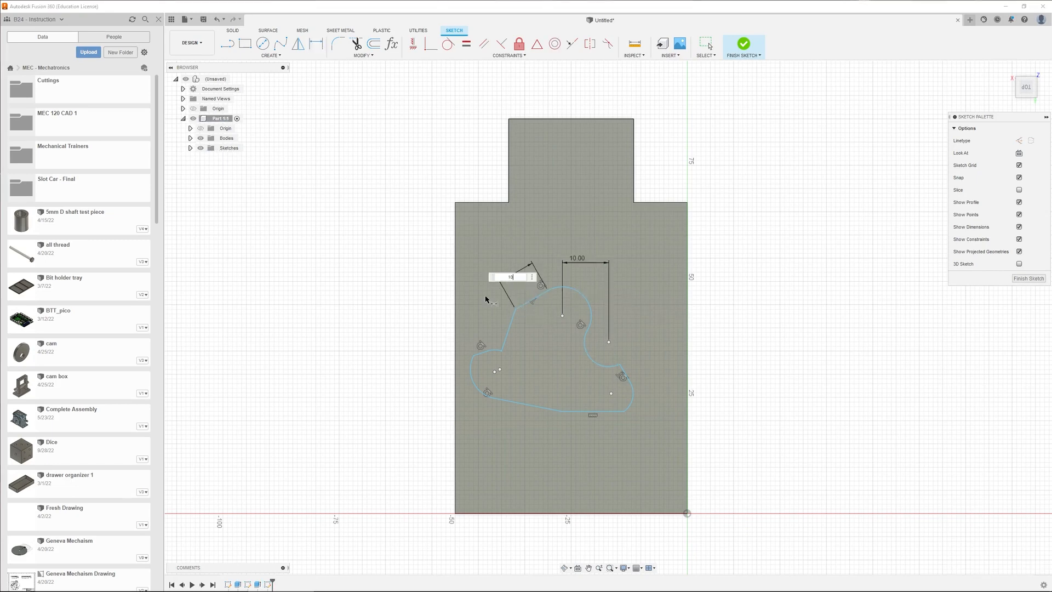
key("Return")
Dimension the radii of the outline's top arc and lower-right arc at their drawn sizes.
left_click(605, 284)
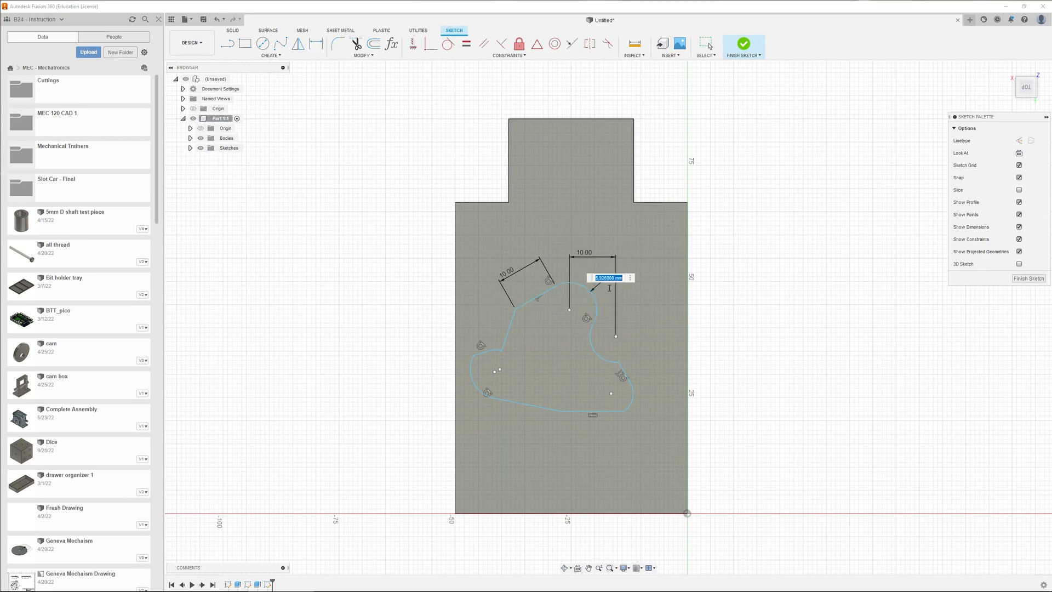
key("Return")
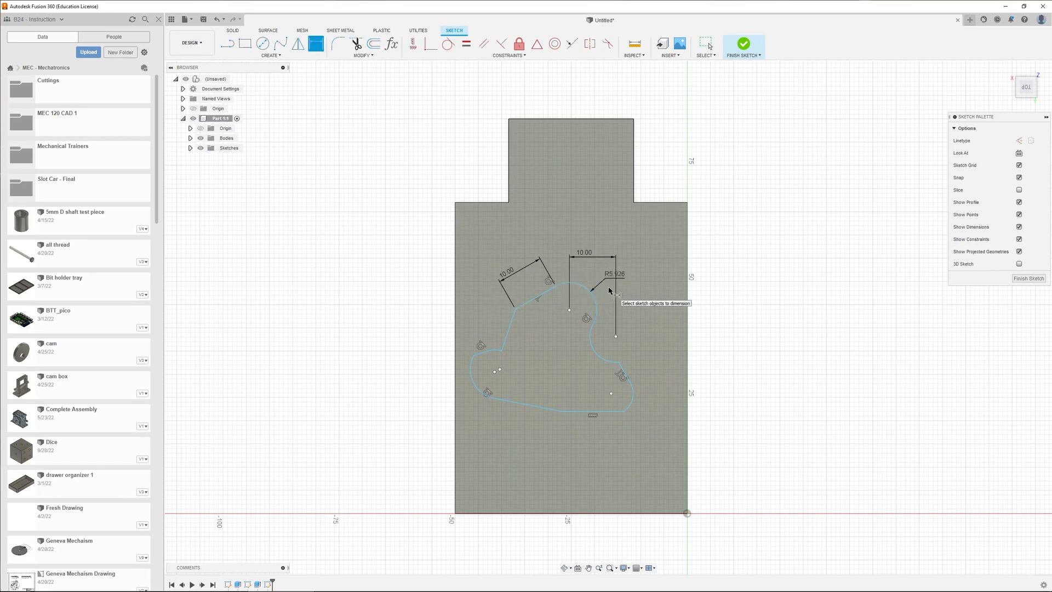
left_click(630, 395)
left_click(594, 439)
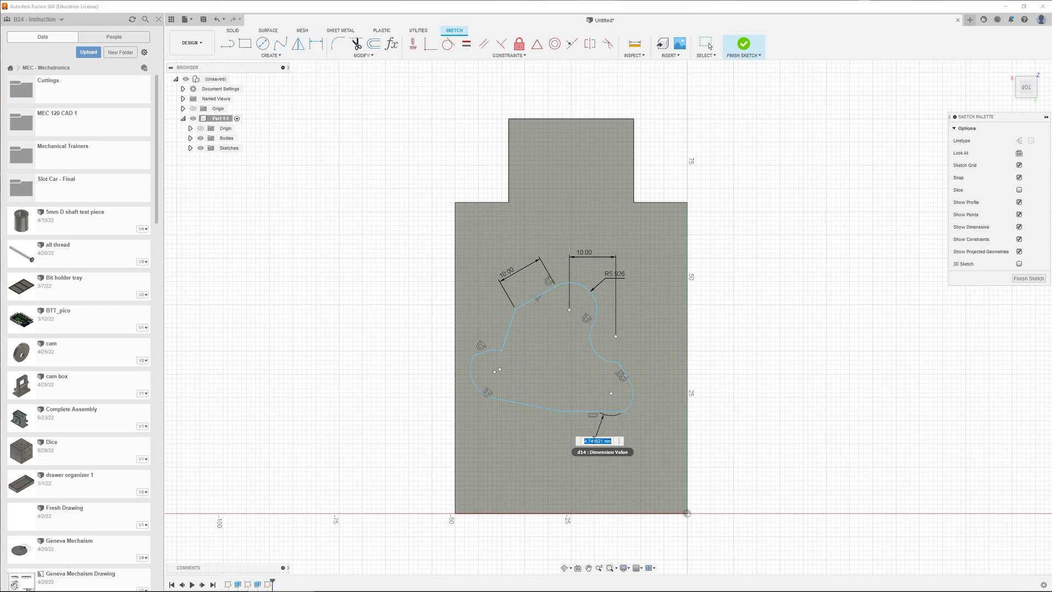
key("Return")
Dimension the horizontal span of the lower sloping line and the radius of the large left arc at their drawn sizes.
left_click(539, 407)
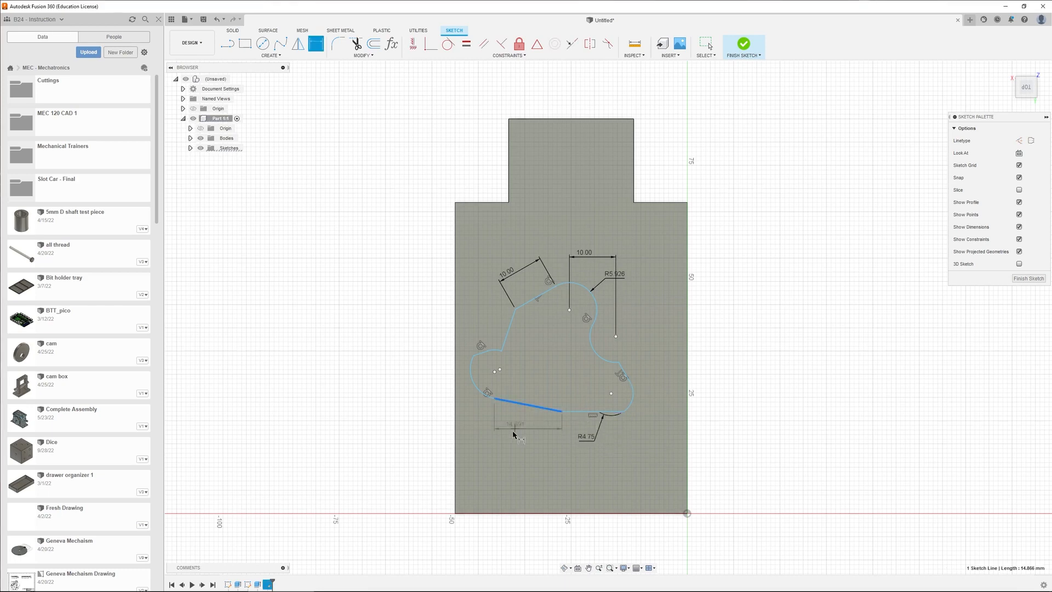
left_click(513, 433)
key("Return")
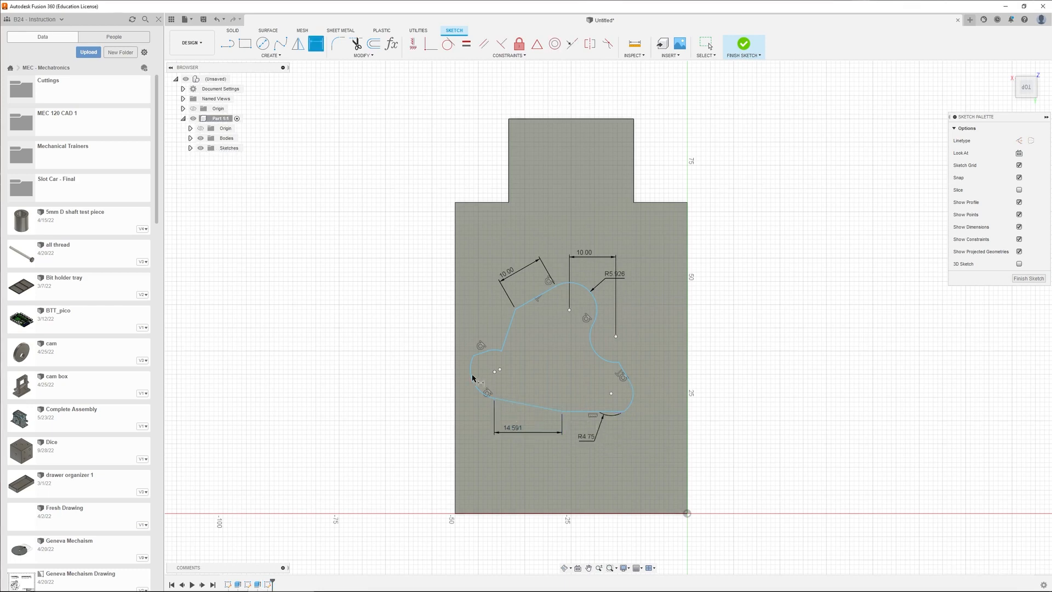
left_click(471, 370)
left_click(433, 401)
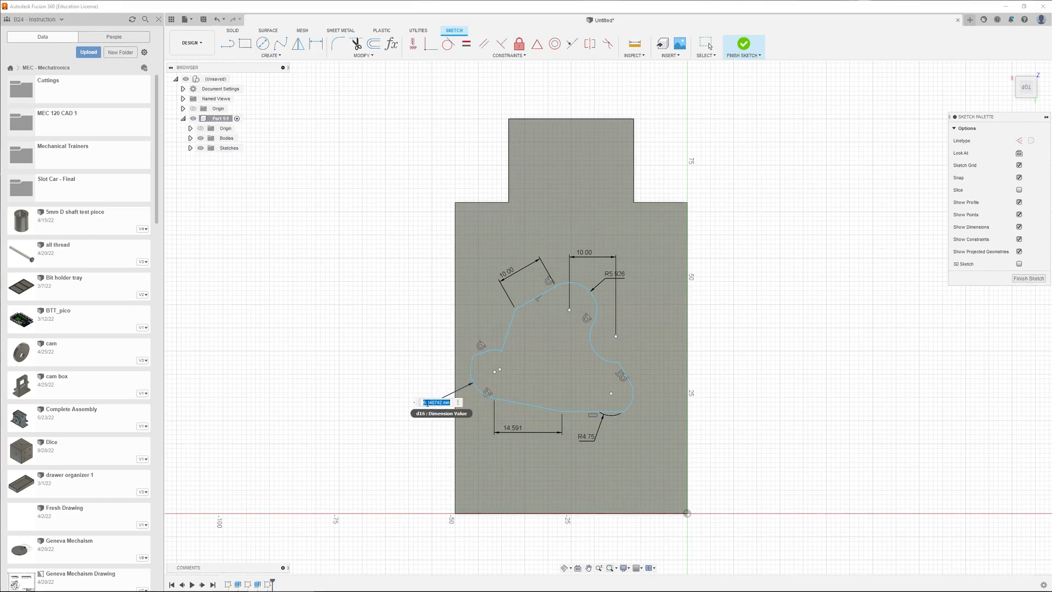
key("Return")
Dimension the distance between the two left arc centres and the length of the short line between those arcs at their drawn values.
left_click(486, 351)
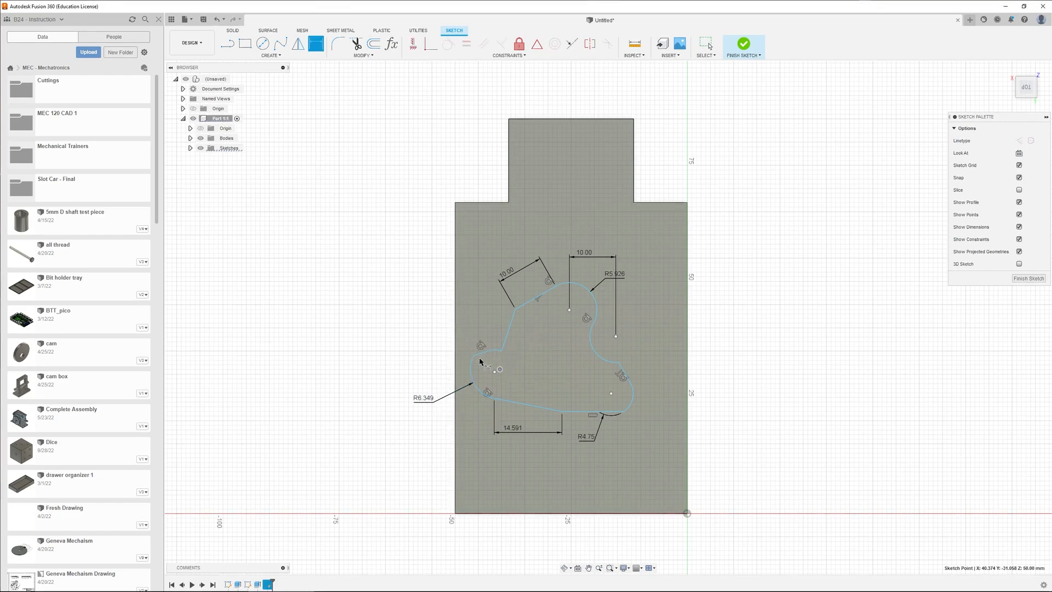
key("Escape")
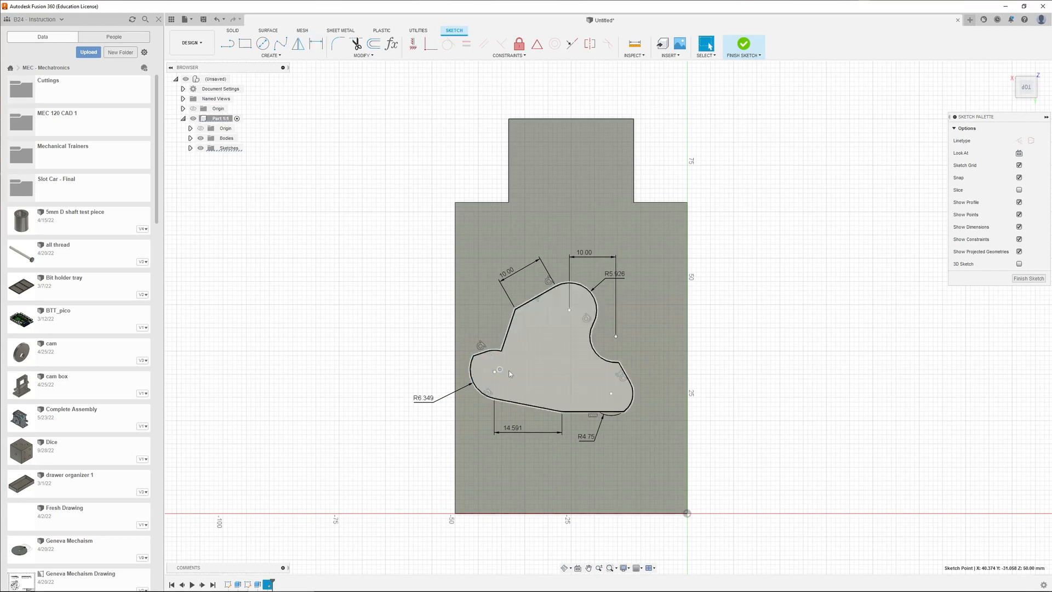
key("d")
left_click(499, 370)
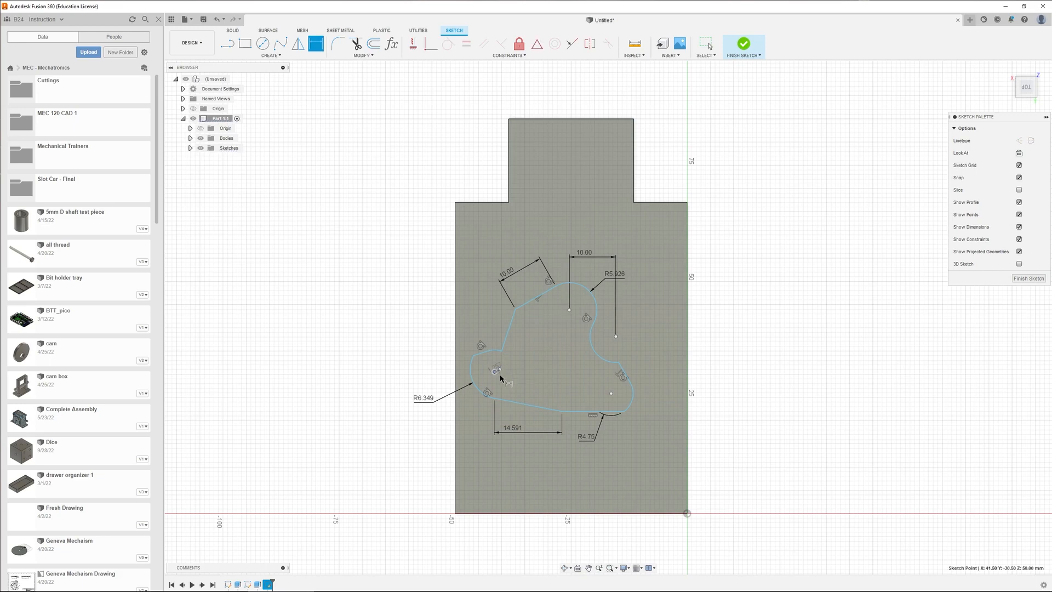
left_click(511, 383)
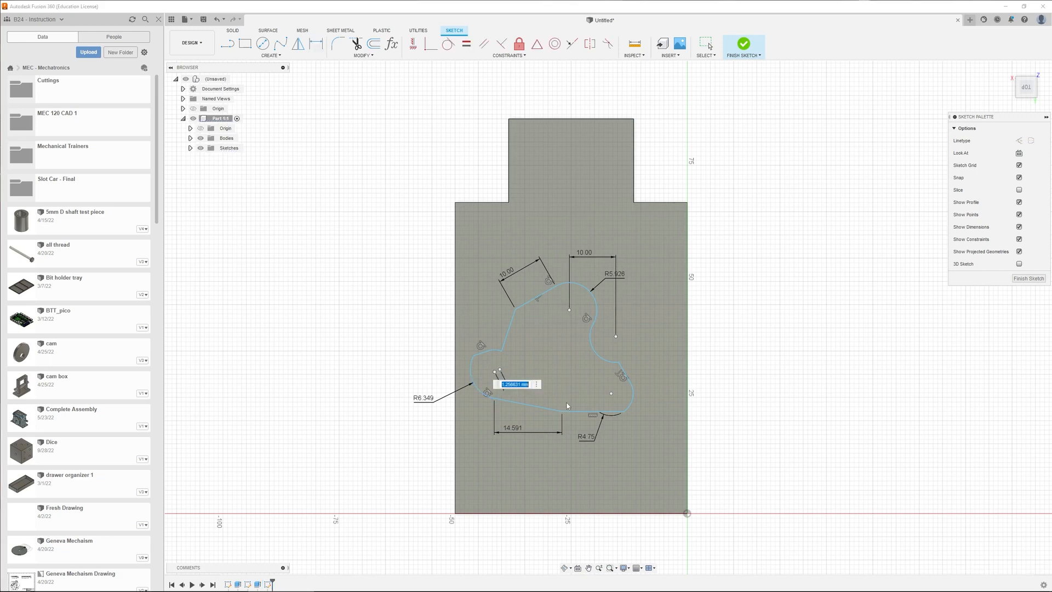
key("Return")
left_click(483, 355)
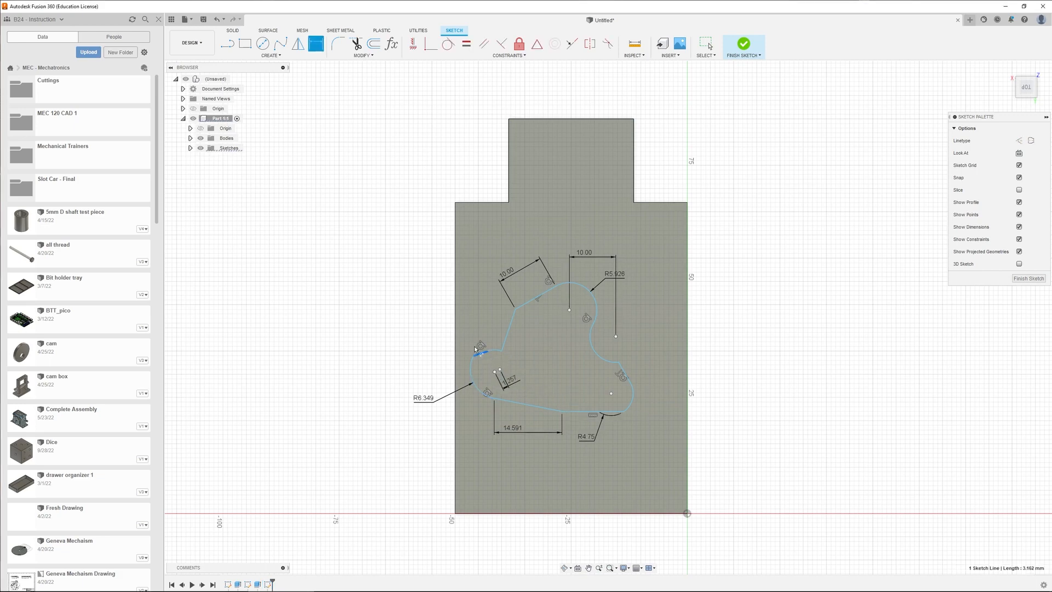
left_click(469, 318)
key("Return")
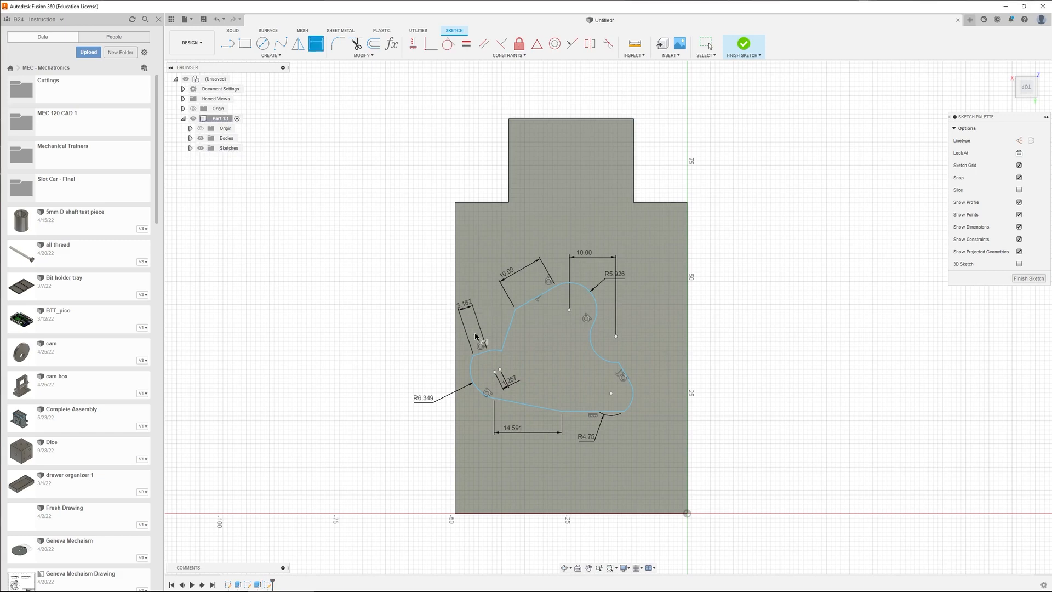
Dimension the radii of the concave right arc and small left arc, plus the outline's remaining positions and angles, at their drawn values.
left_click(596, 347)
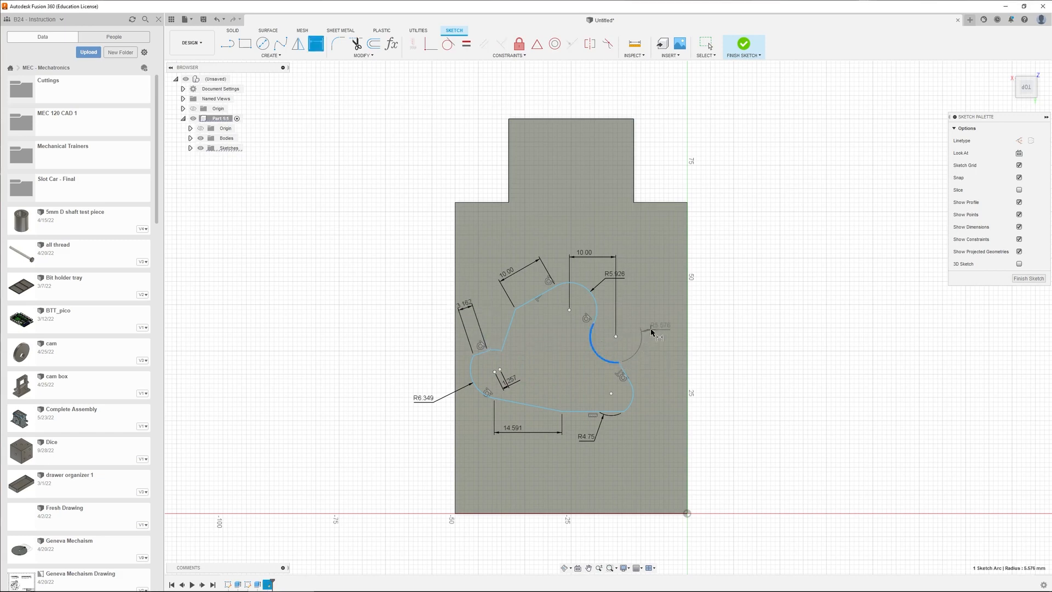
left_click(642, 340)
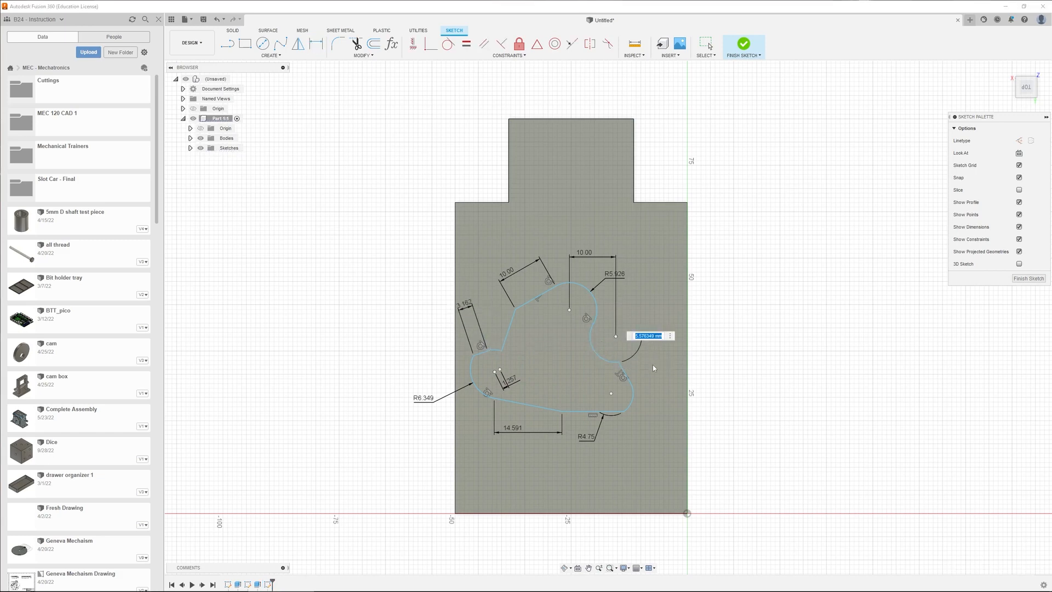
key("Return")
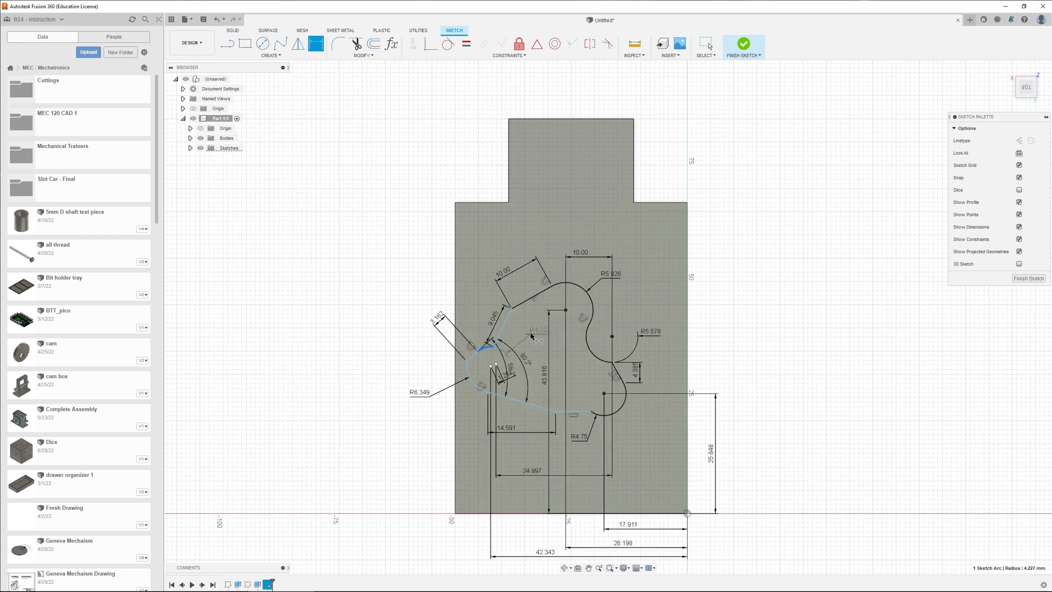
left_click(534, 336)
key("Return")
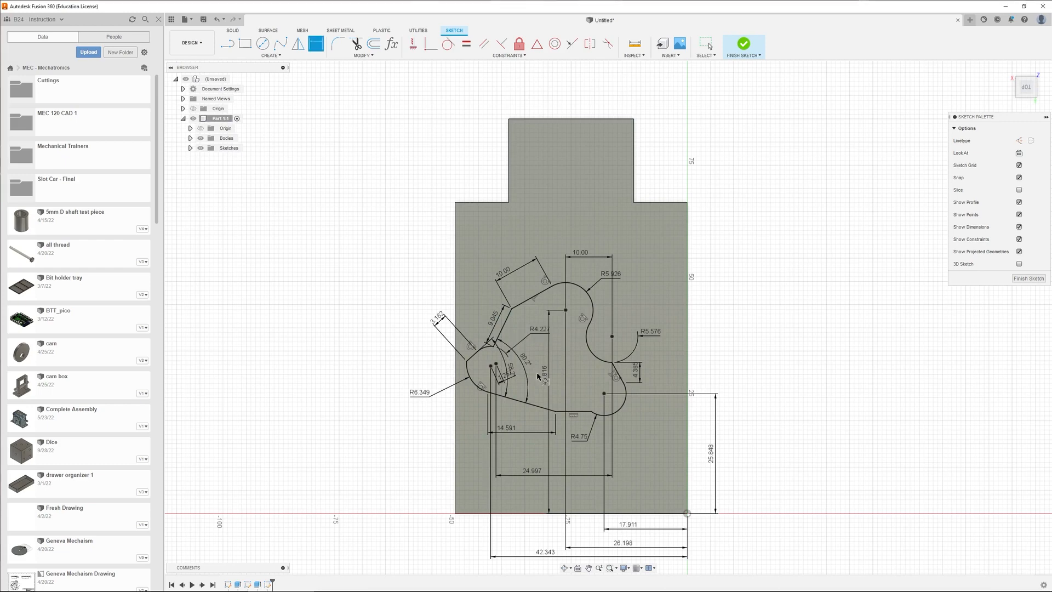
Extrude the irregular closed profile by -50 mm as a cut through the block.
key("Escape")
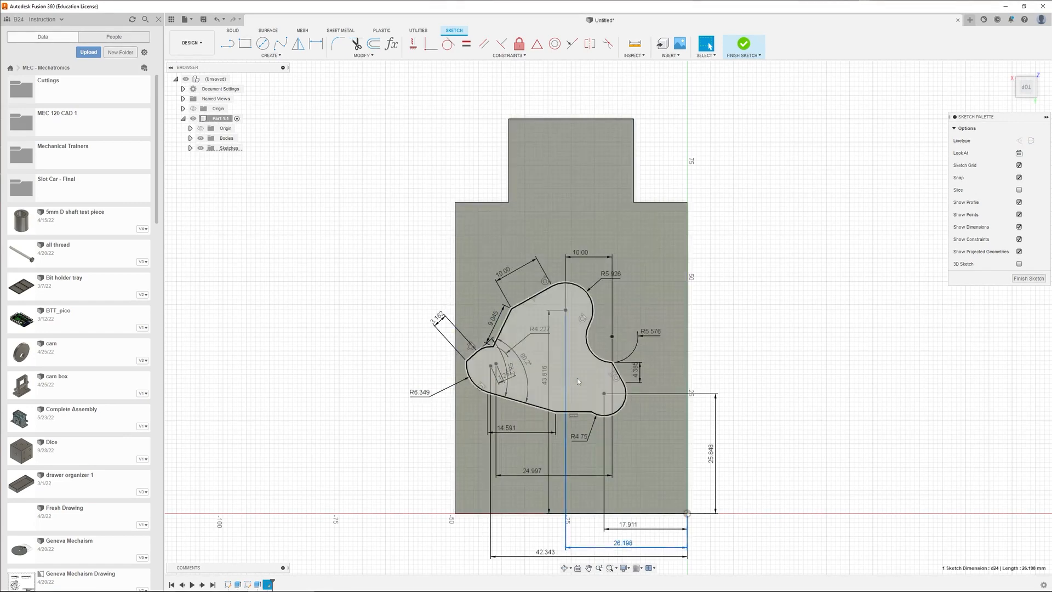
left_click(590, 403)
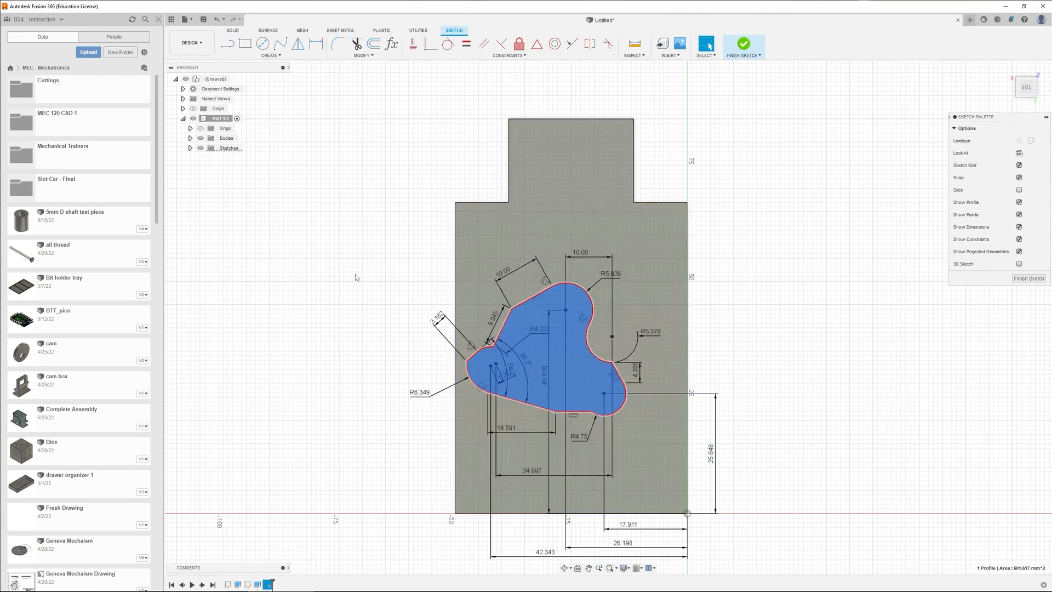
key("e")
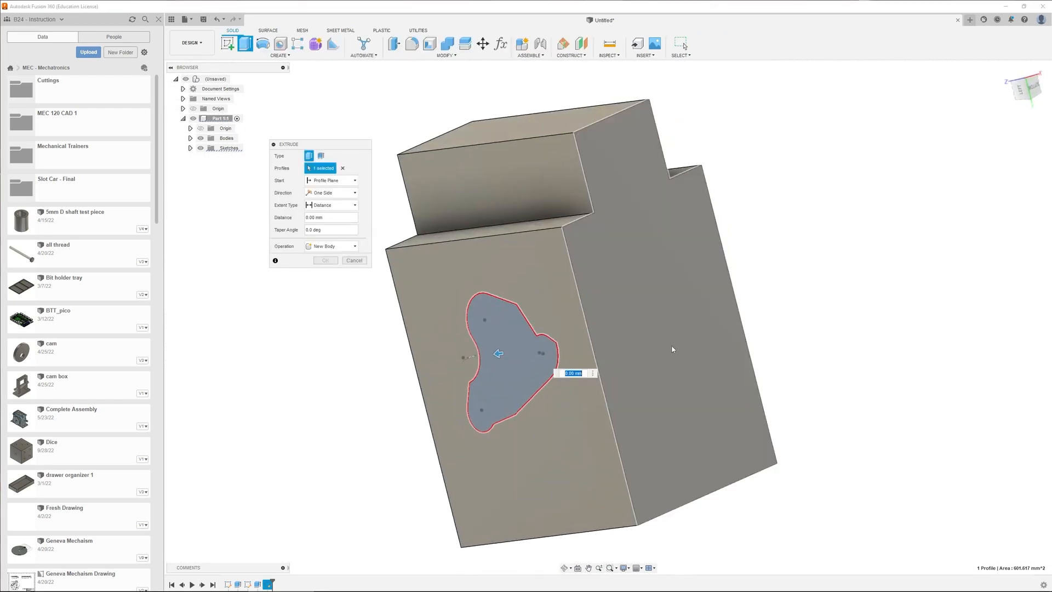
type("-50")
key("Return")
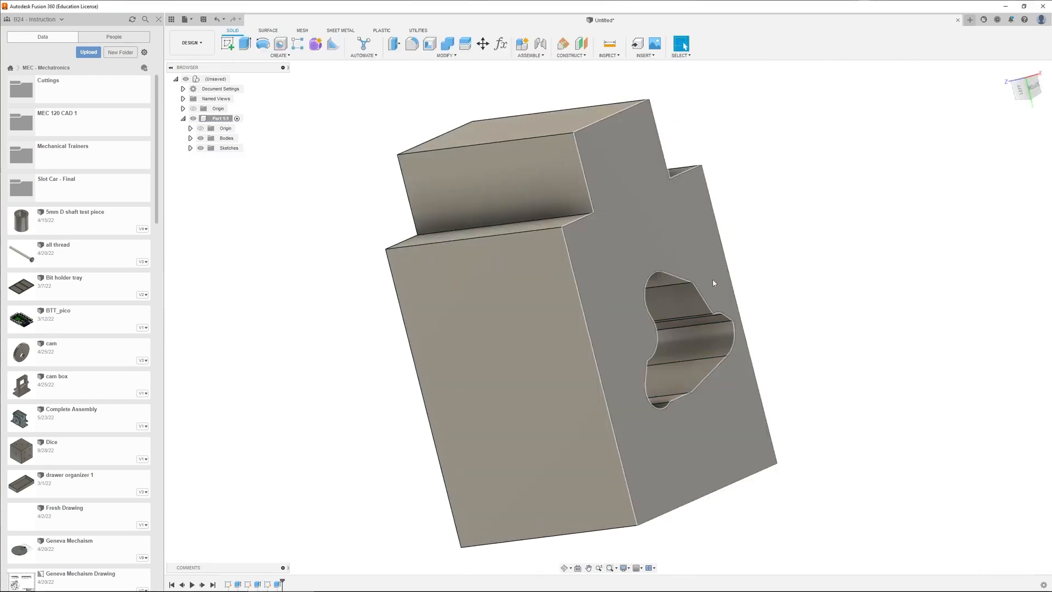
Undo the irregular cut and extrude the same profile 65 mm outward from the block with the Join operation.
middle_click_drag(709, 282, 714, 197, "shift")
middle_click_drag(644, 328, 669, 384, "shift")
double_click(647, 391)
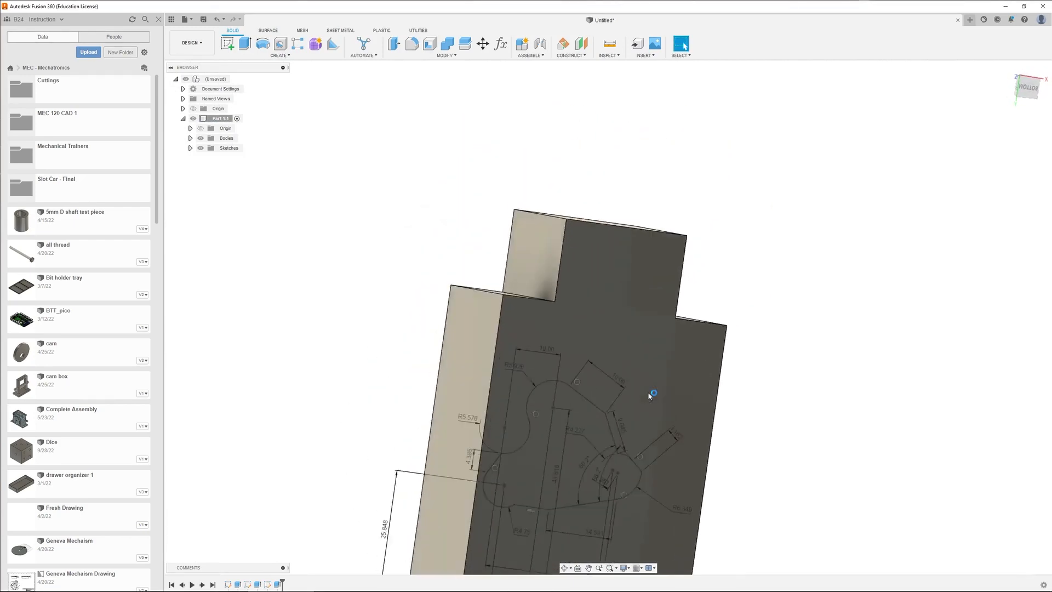
scroll(602, 526, "up", 3)
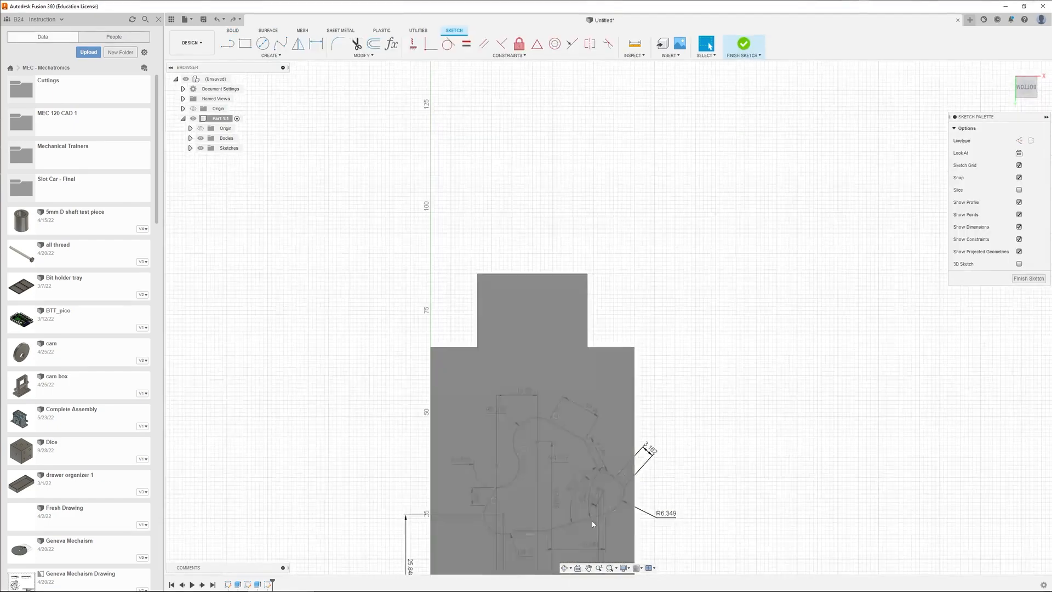
middle_click_drag(678, 468, 740, 510, "shift")
type("e")
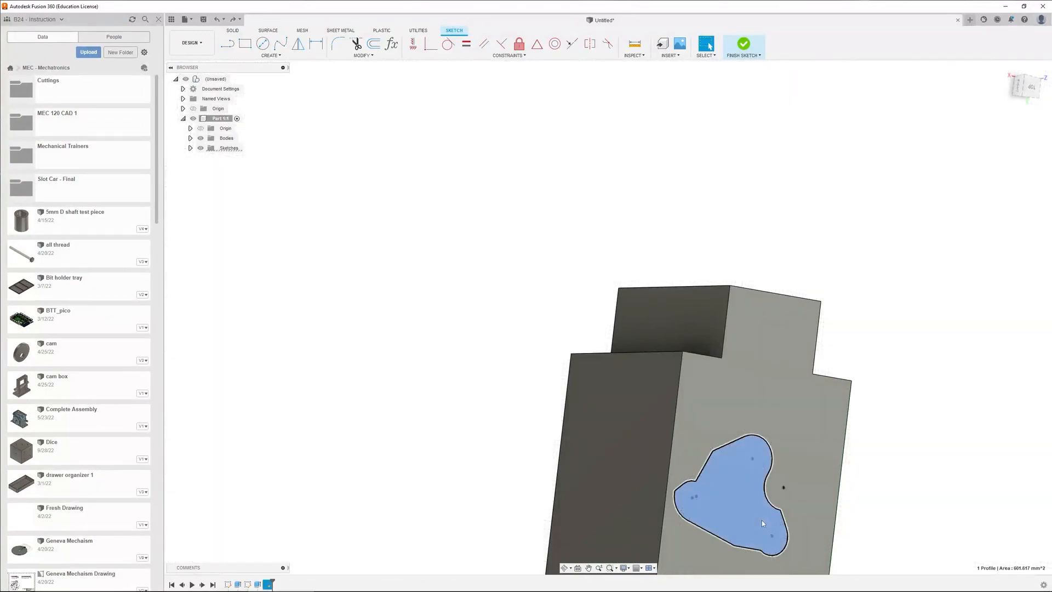
type("65")
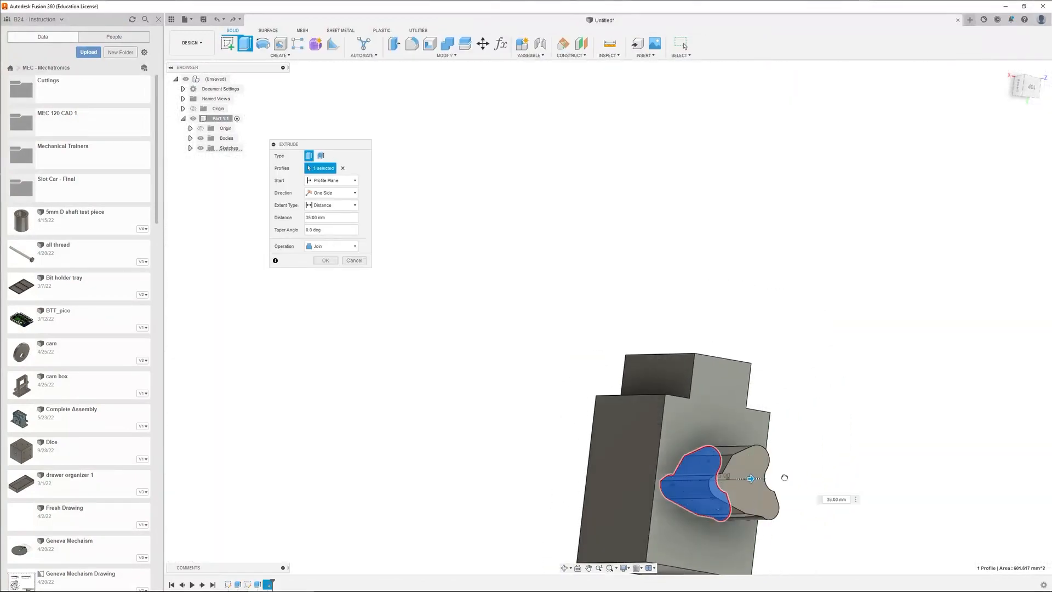
middle_click_drag(712, 482, 408, 430, "shift")
key("Return")
scroll(773, 471, "down", 2)
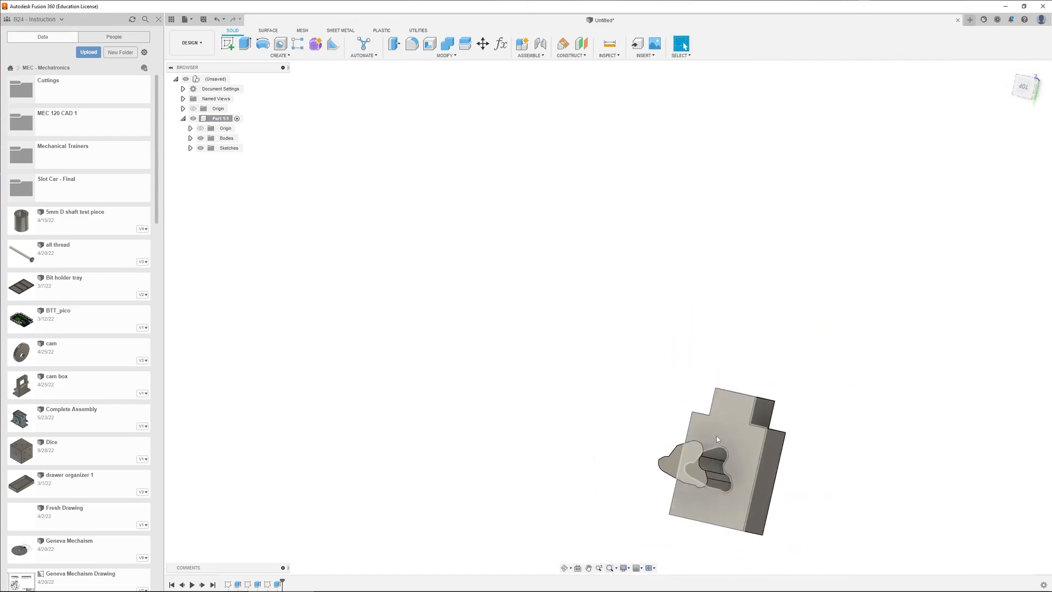
scroll(797, 530, "up", 5)
middle_click_drag(759, 482, 475, 357, "shift")
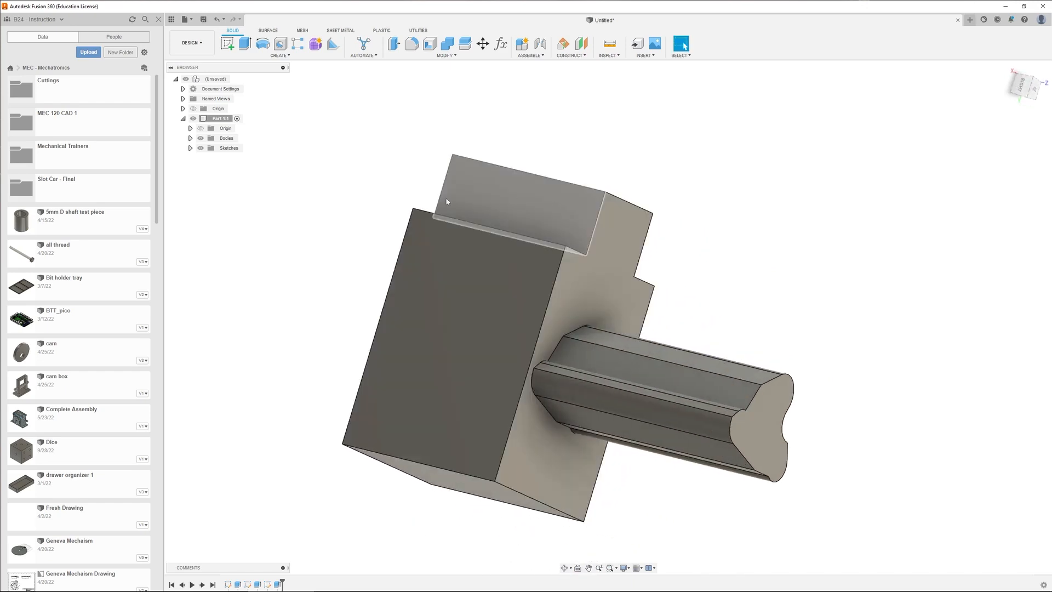
middle_click_drag(446, 198, 376, 238, "shift")
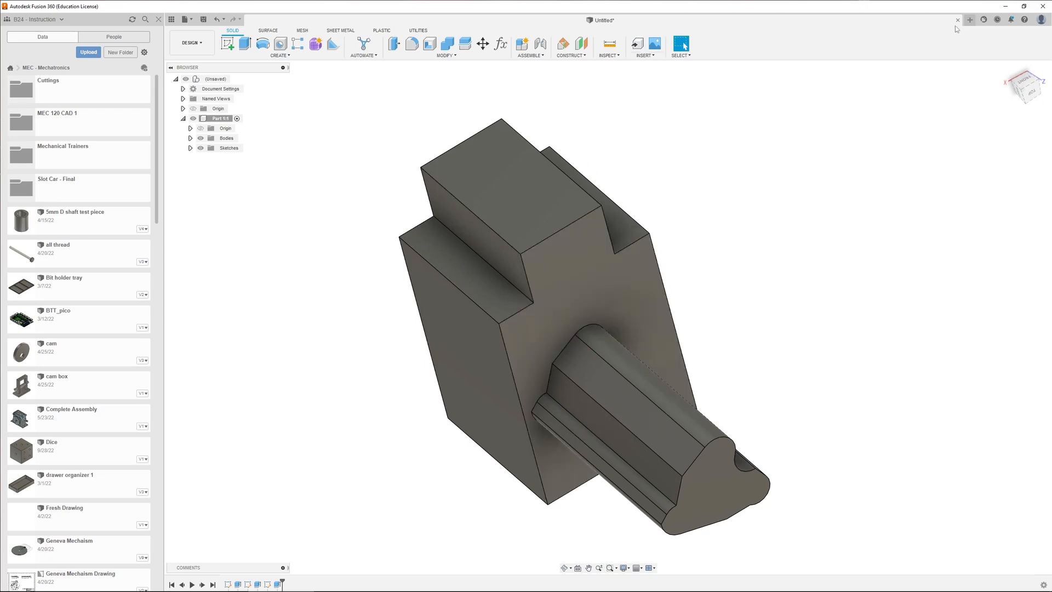
Create a new blank design and close the block design without saving it.
left_click(969, 20)
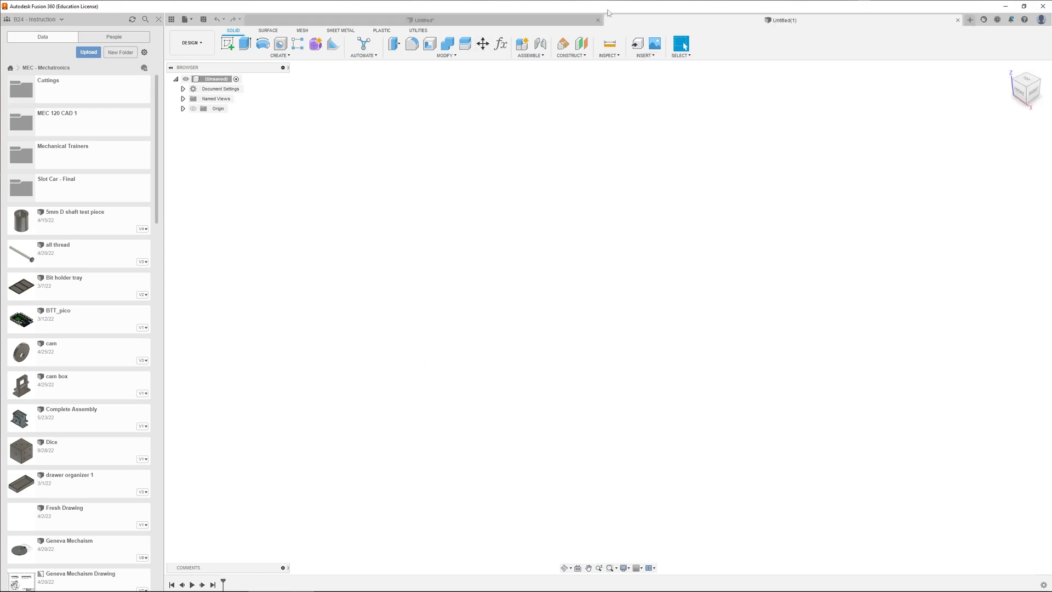
left_click(597, 21)
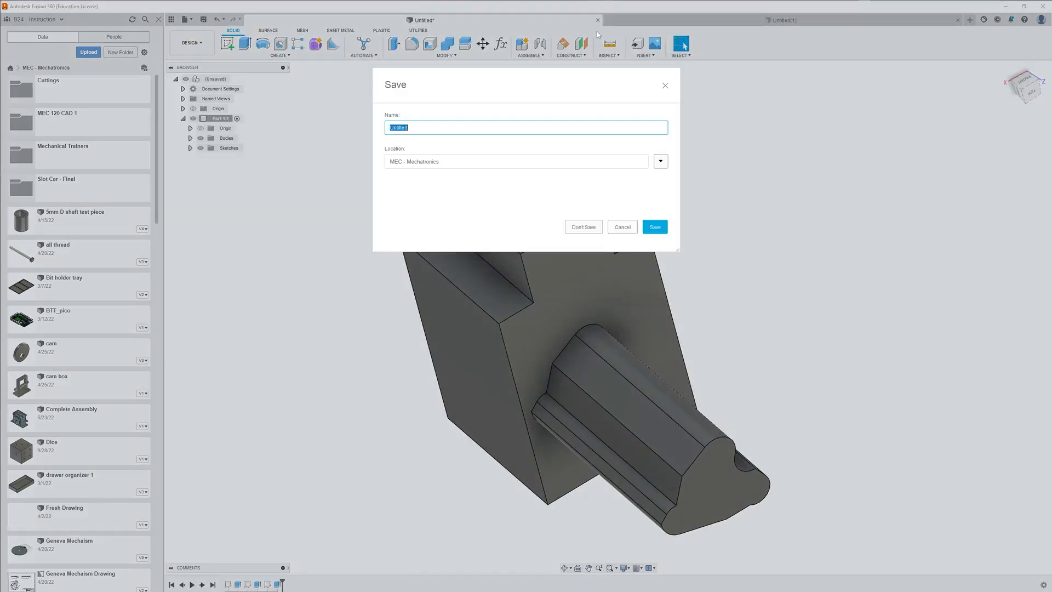
left_click(584, 228)
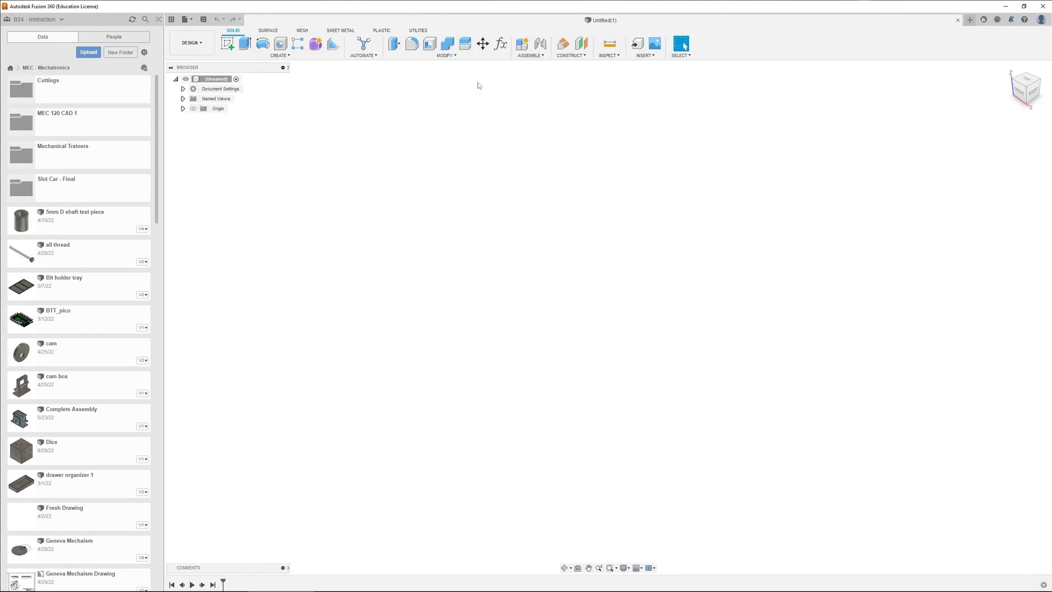
Create an internal standard component named Part 2 and keep it activated.
left_click(522, 44)
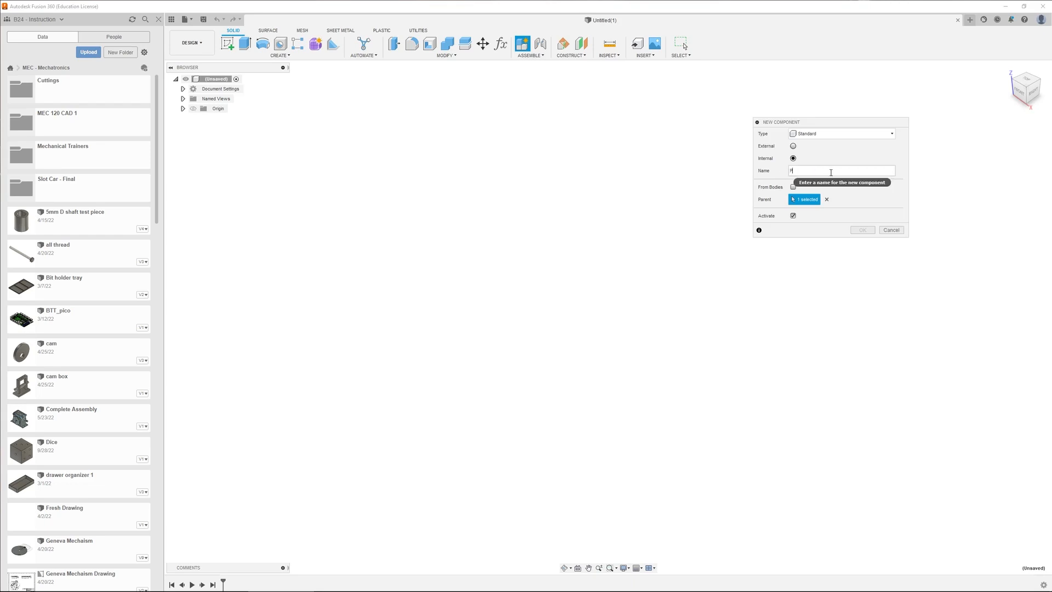
type("Part 2")
key("Return")
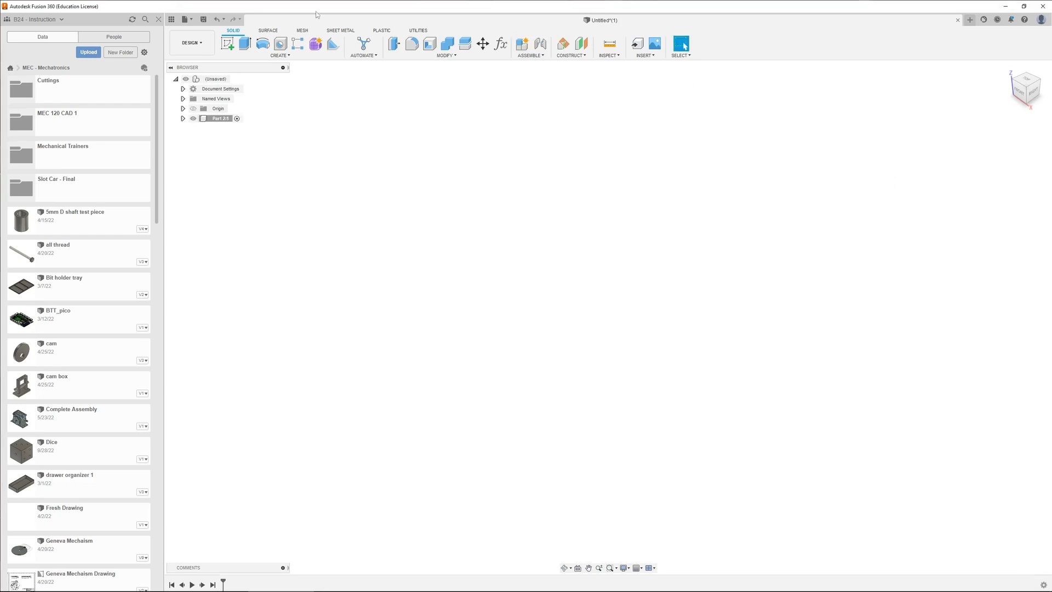
Start a sketch on the horizontal origin plane and draw a rectangle about 25 by 50 mm from the origin.
left_click(227, 44)
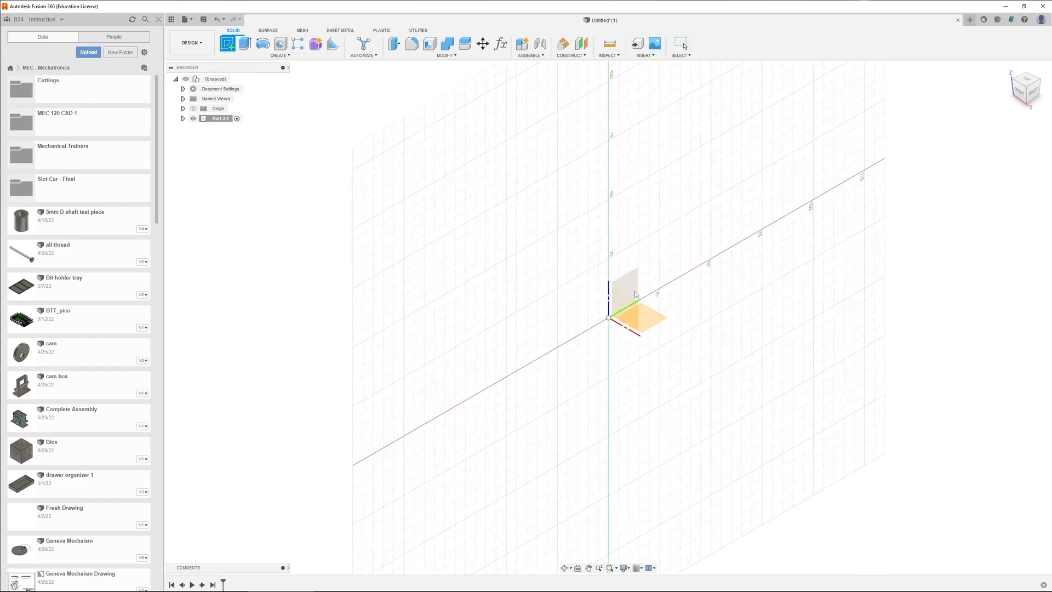
left_click(647, 316)
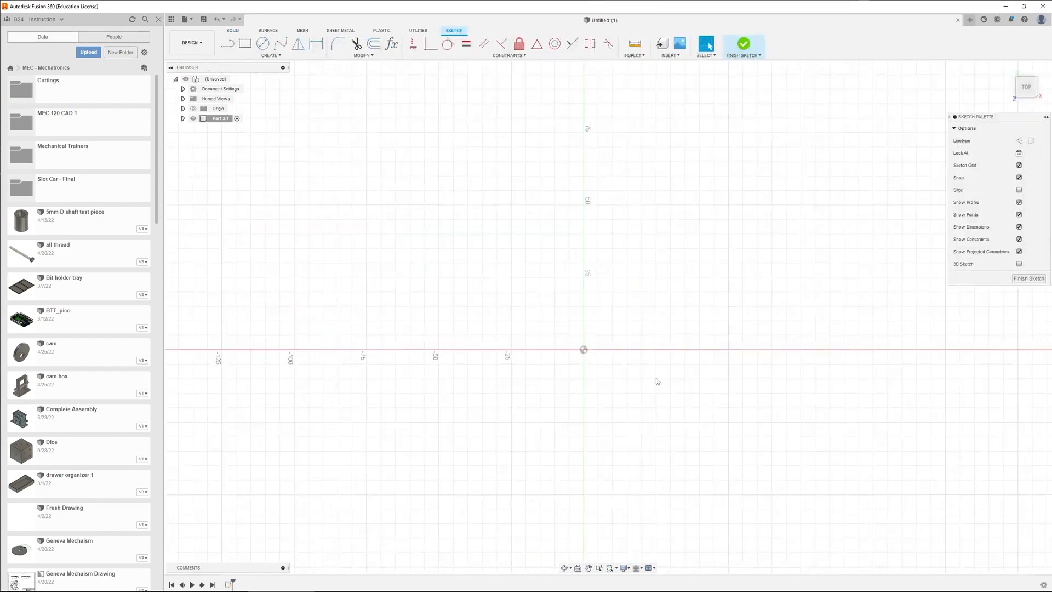
key("r")
left_click(584, 350)
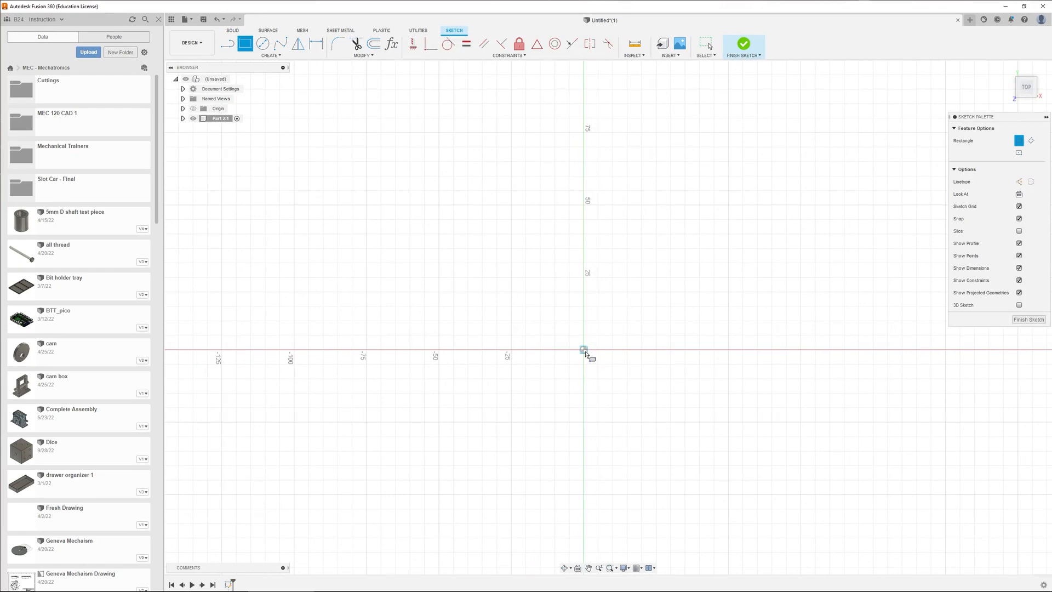
left_click(657, 206)
key("Escape")
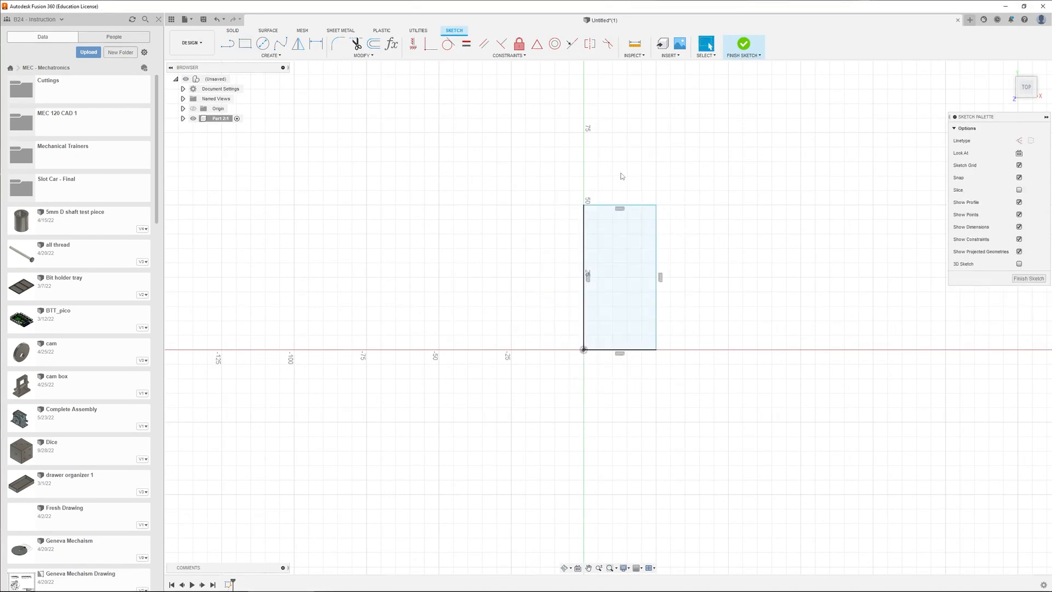
Dimension the rectangle's width as 25 mm and its height as 50 mm.
key("d")
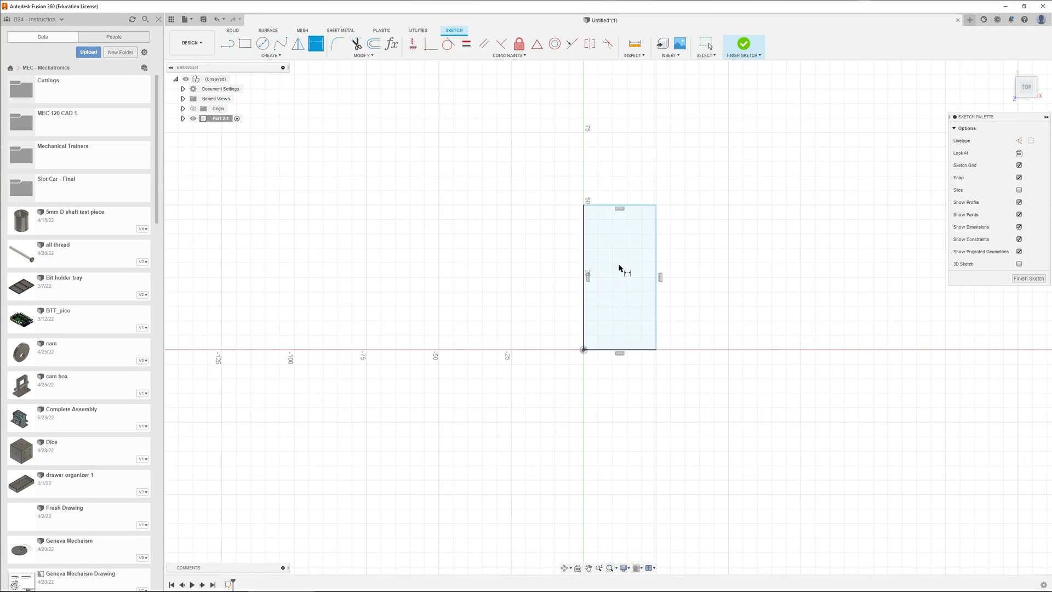
left_click(618, 206)
left_click(618, 171)
key("Return")
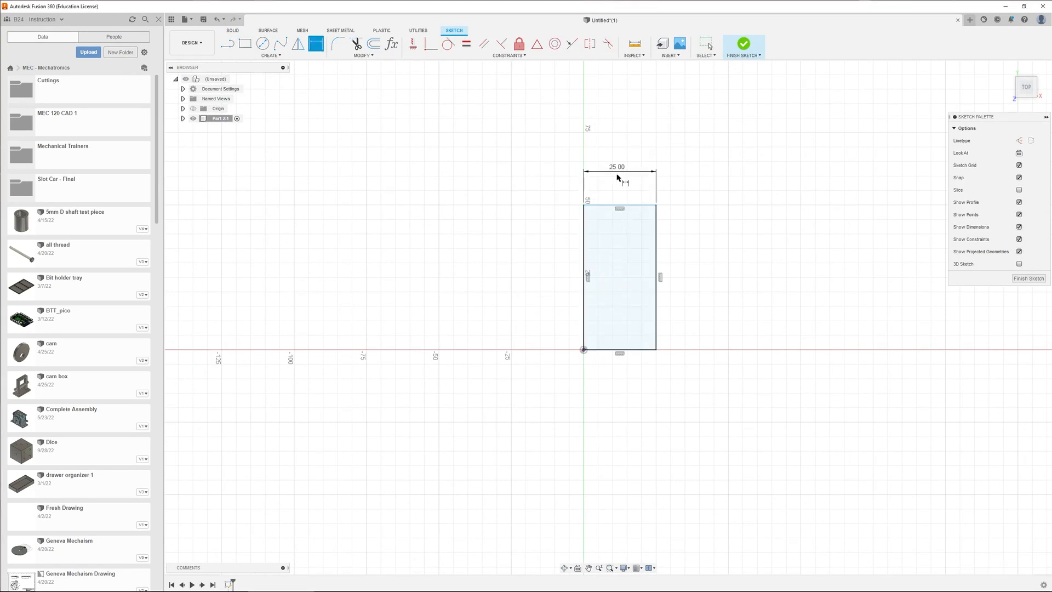
left_click(660, 227)
left_click(688, 244)
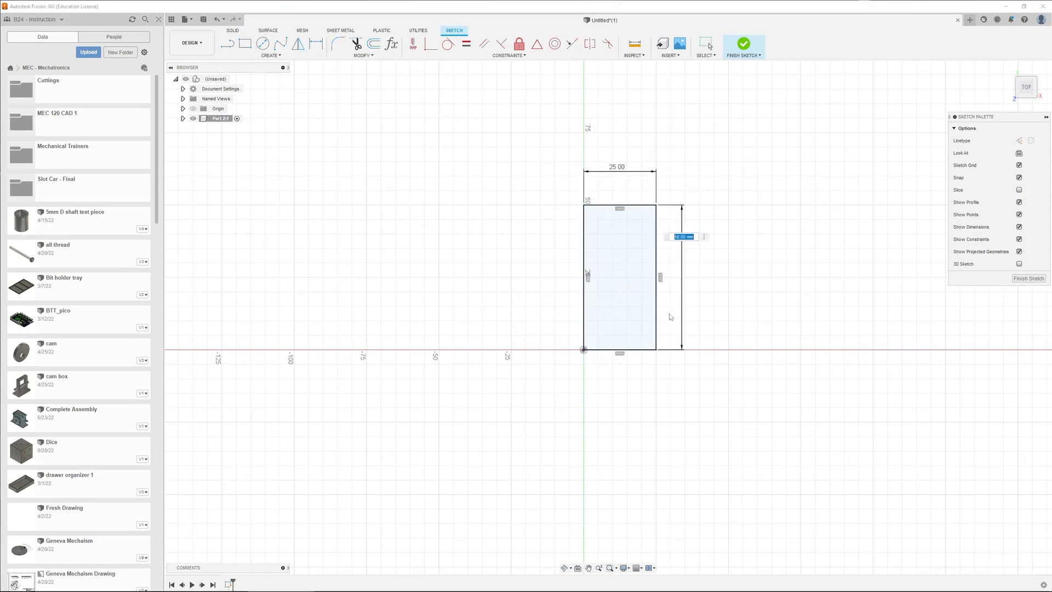
key("Return")
key("Escape")
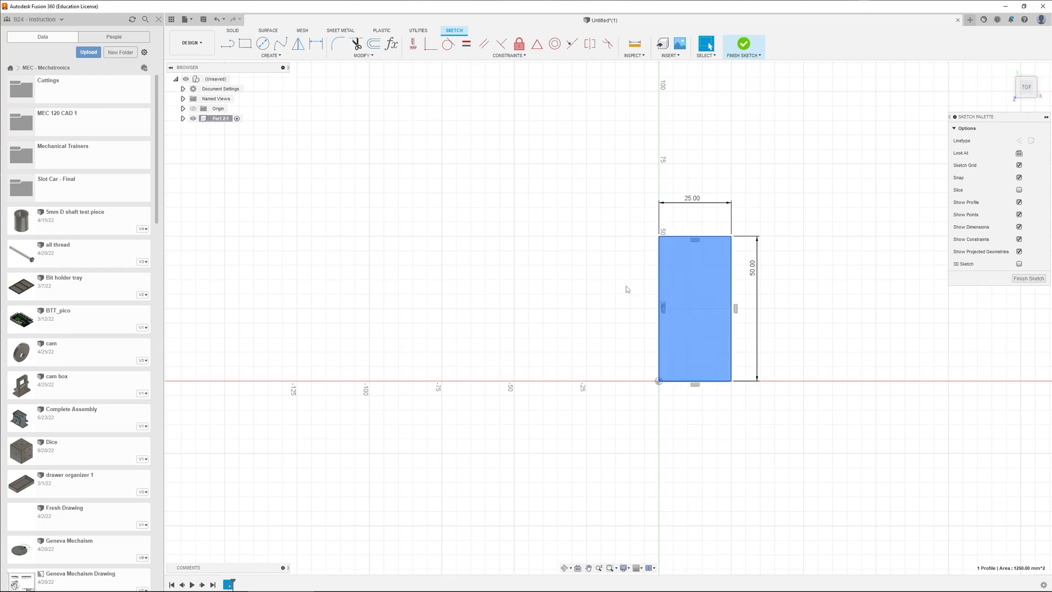
Extrude the rectangle upward about 70 mm as a new body with a 10 degree taper angle.
key("e")
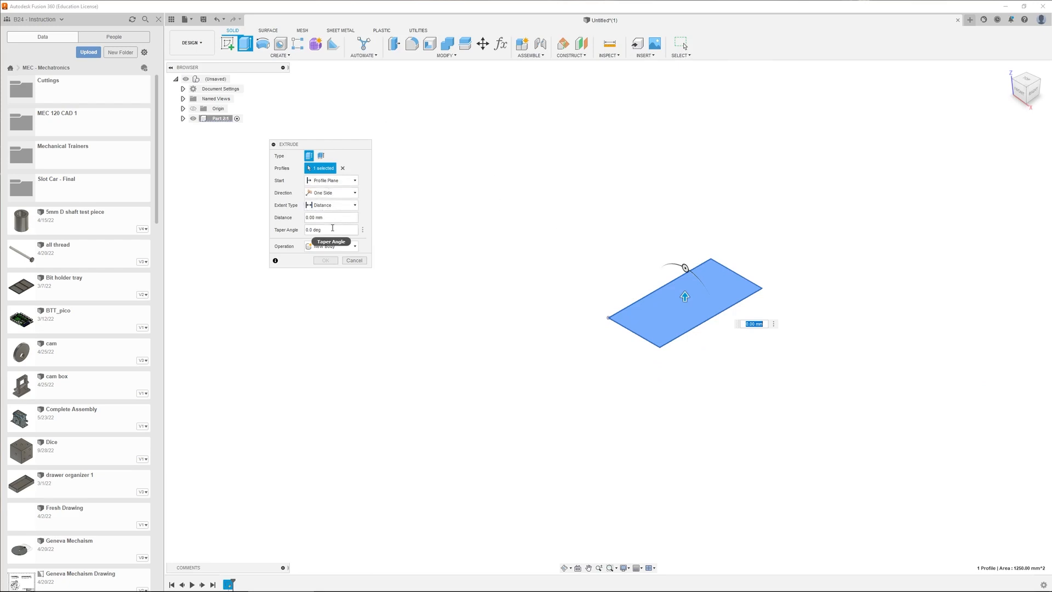
left_click(332, 229)
left_click_drag(313, 230, 284, 233)
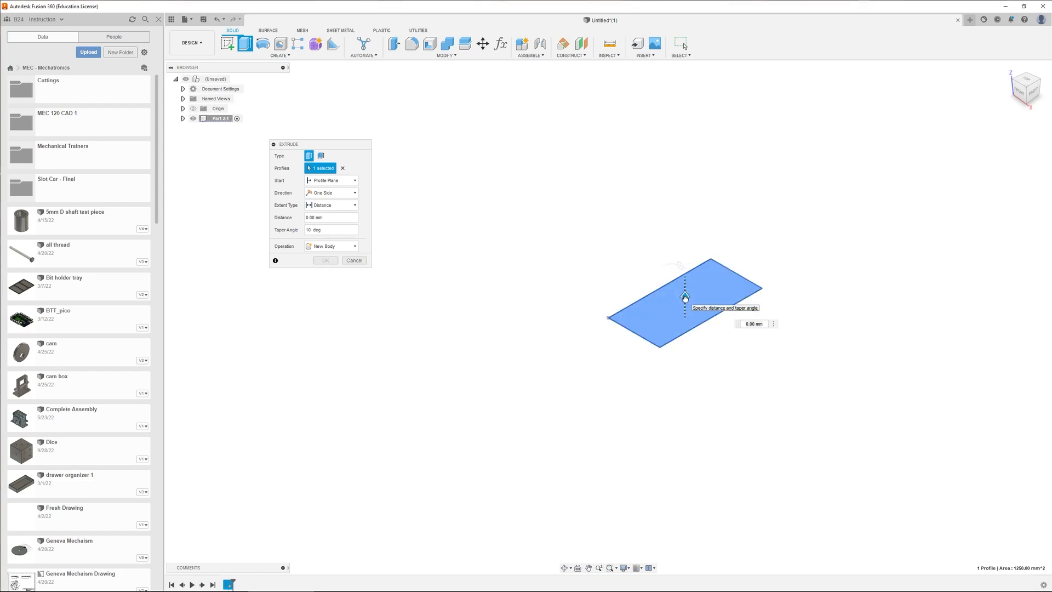
left_click_drag(684, 298, 683, 121)
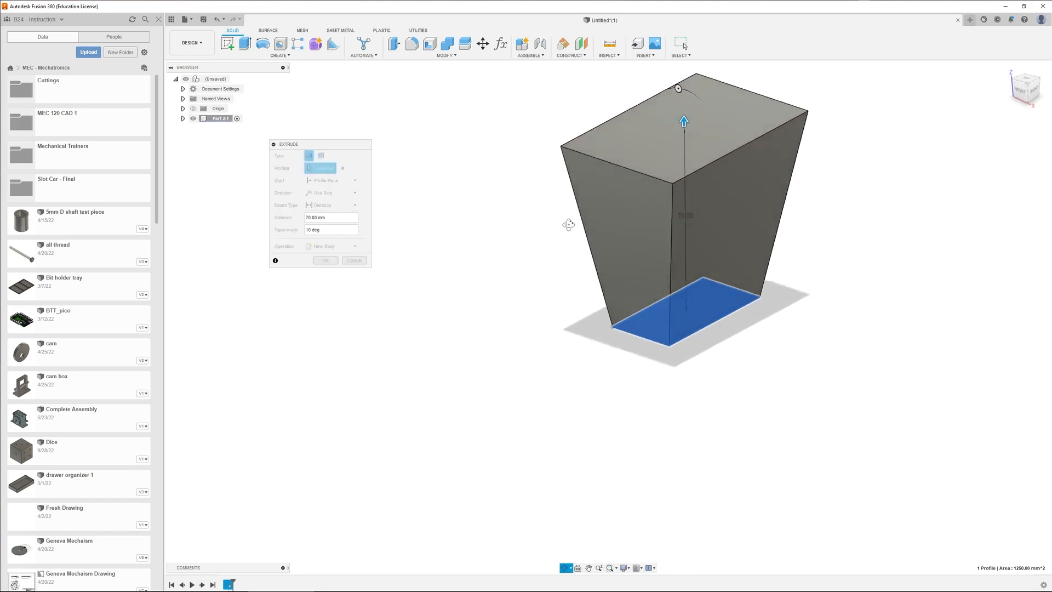
mouse_move(568, 224)
middle_mouse_down("shift")
mouse_move(597, 203)
mouse_move(570, 214)
mouse_move(599, 216)
mouse_move(575, 207)
mouse_move(557, 216)
mouse_move(565, 215)
middle_mouse_up("shift")
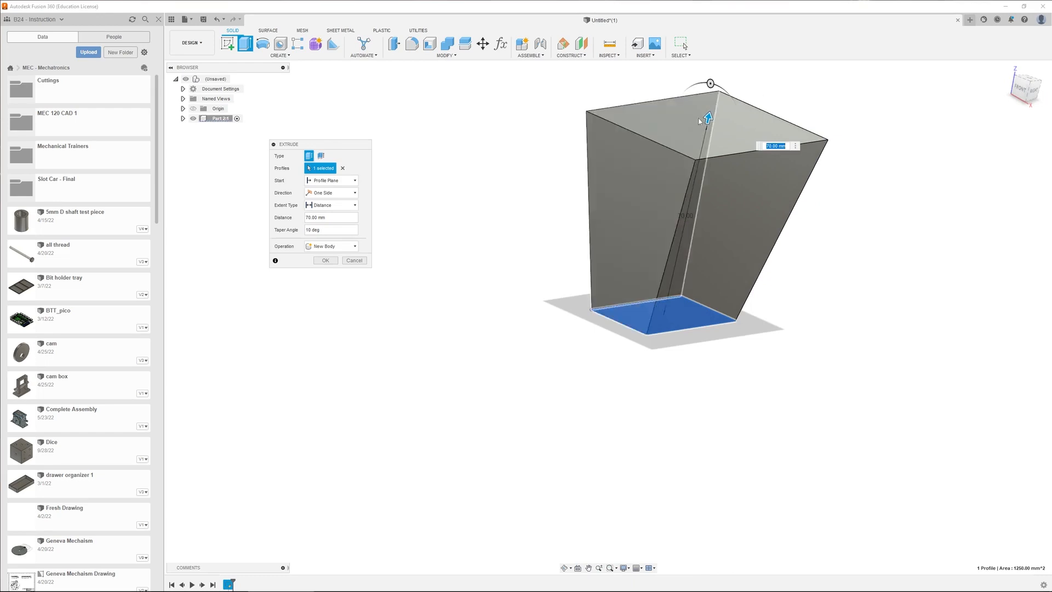
Reverse the extrusion to -60 mm, inspect it from the front and right, and complete it with a larger taper angle.
left_click_drag(699, 121, 537, 451)
mouse_move(577, 344)
middle_mouse_down("shift")
mouse_move(539, 346)
mouse_move(588, 322)
mouse_move(581, 328)
middle_mouse_up("shift")
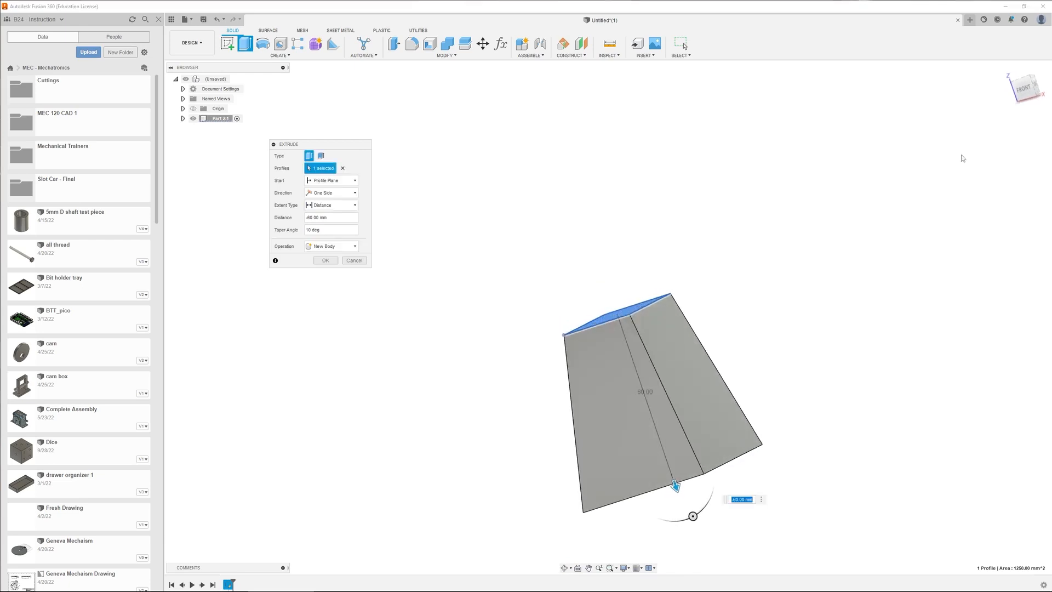
left_click(1021, 89)
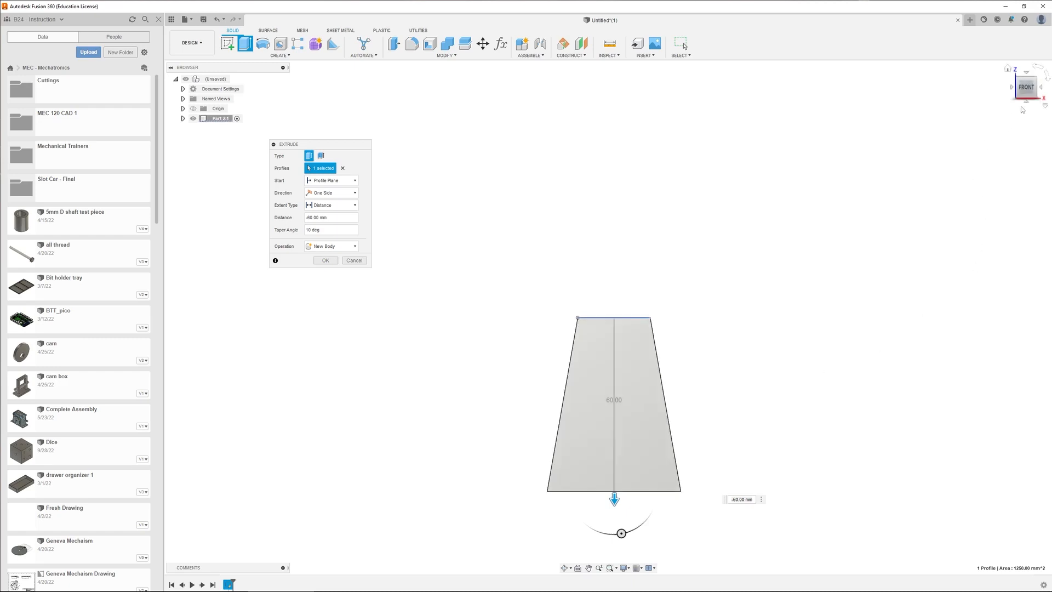
left_click(1040, 90)
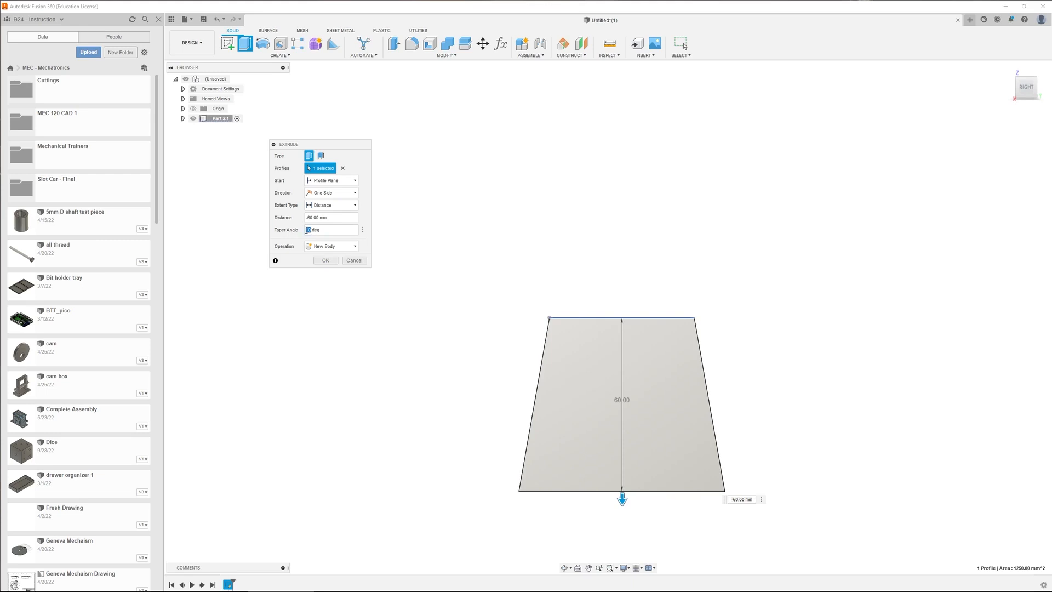
key("Return")
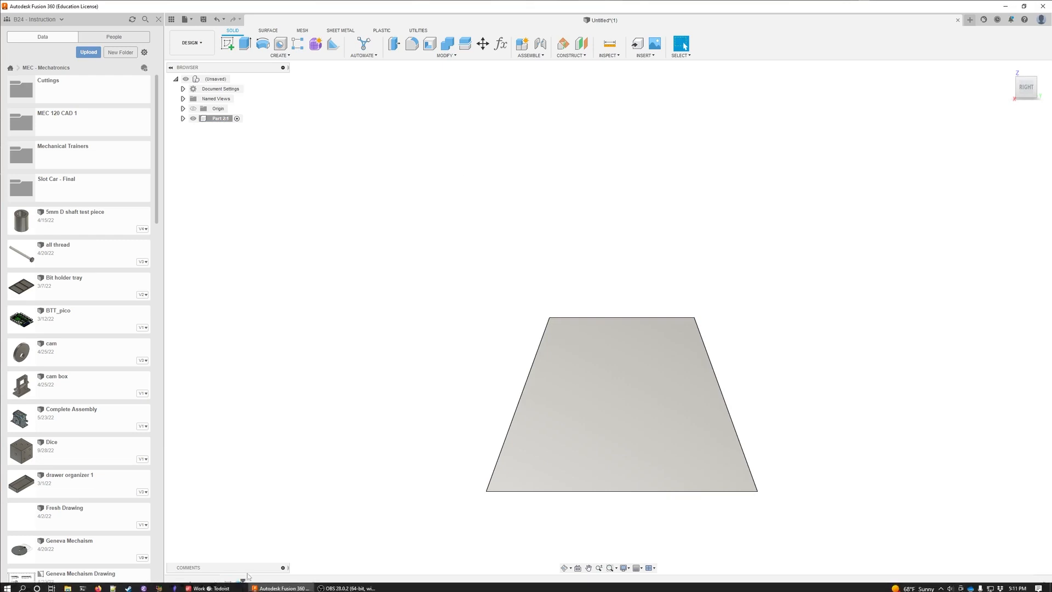
Review the editing commands available for the tapered extrusion feature in the design history.
right_click(238, 585)
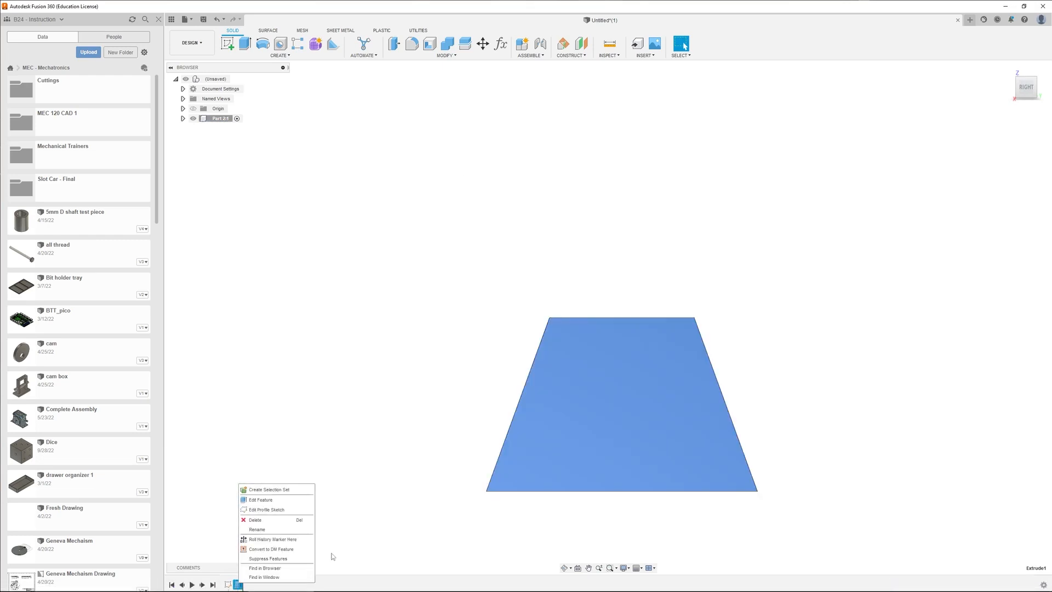
left_click(418, 501)
left_click(439, 305)
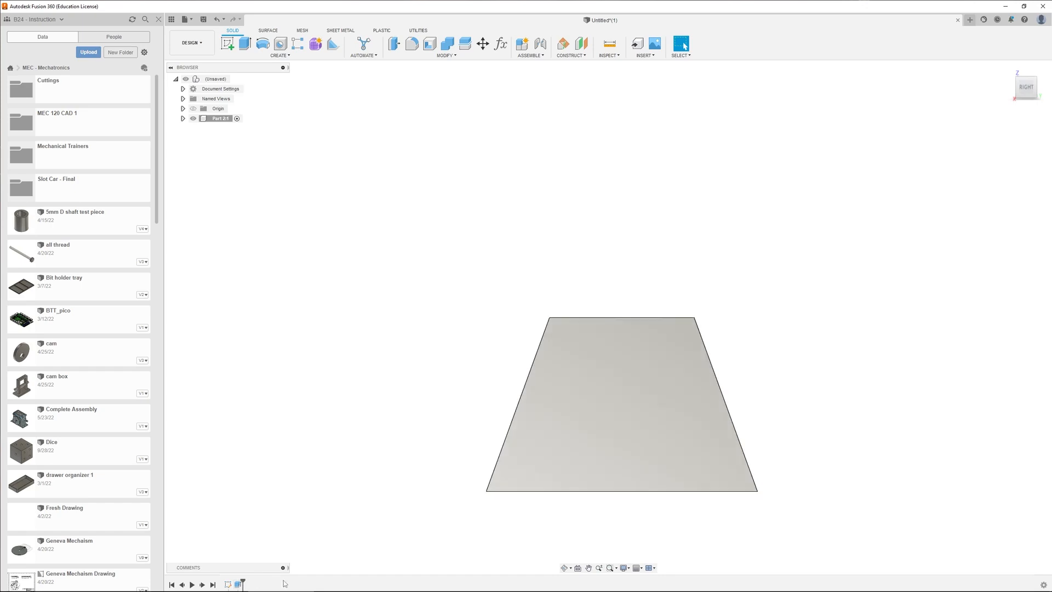
left_click(238, 585)
right_click(238, 585)
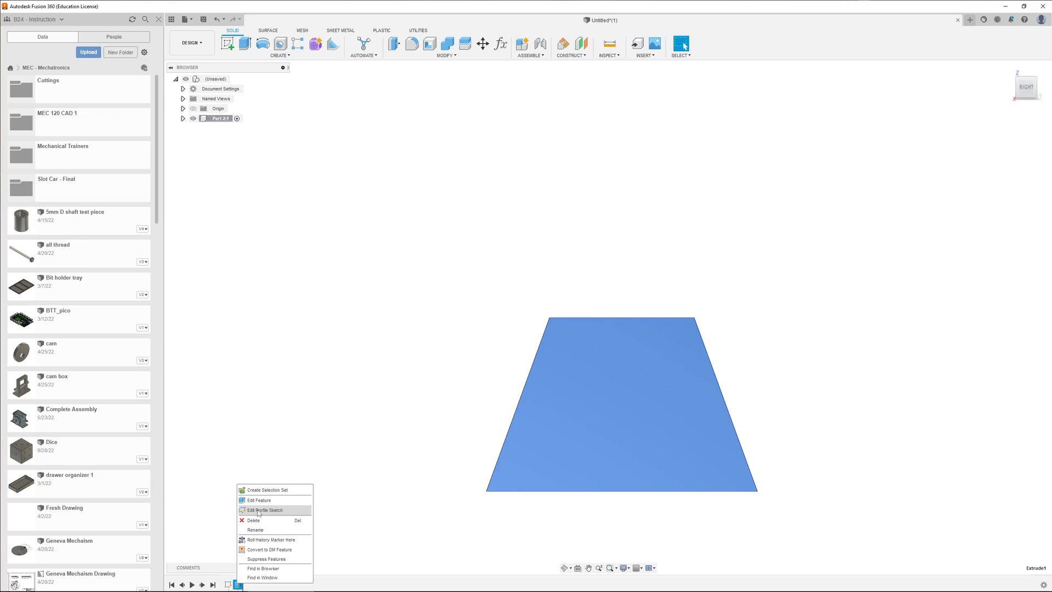
Edit the tapered extrusion feature and try a taper angle of 50 degrees.
left_click(262, 500)
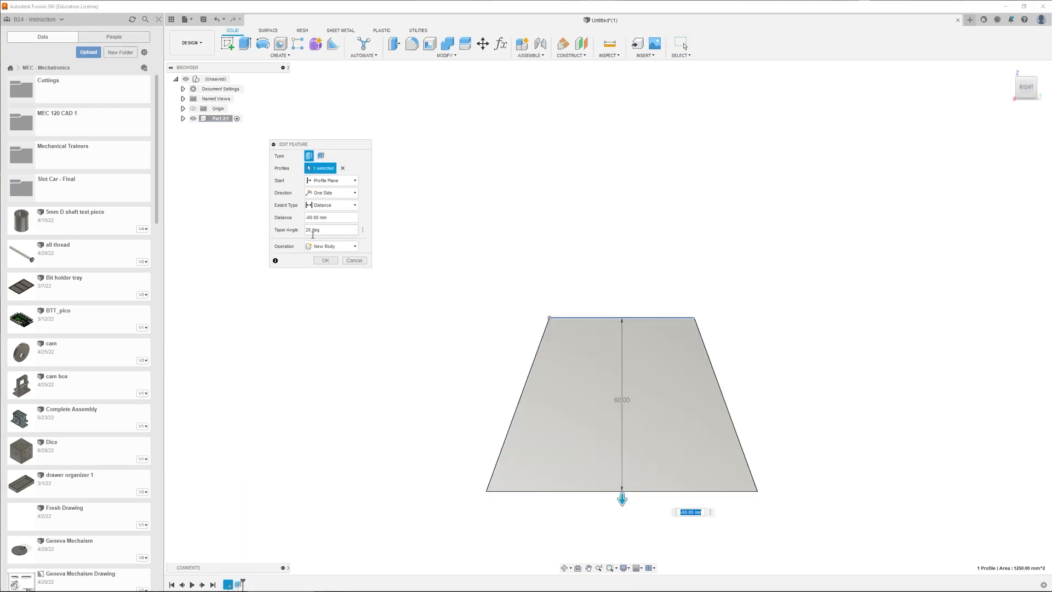
left_click_drag(323, 145, 401, 262)
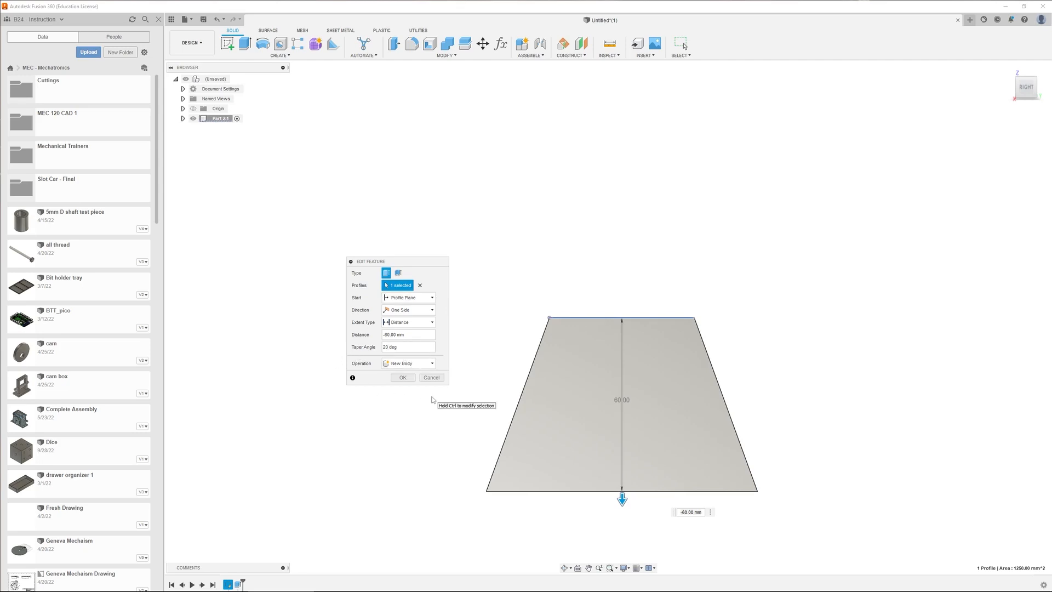
key("BackSpace")
key("BackSpace")
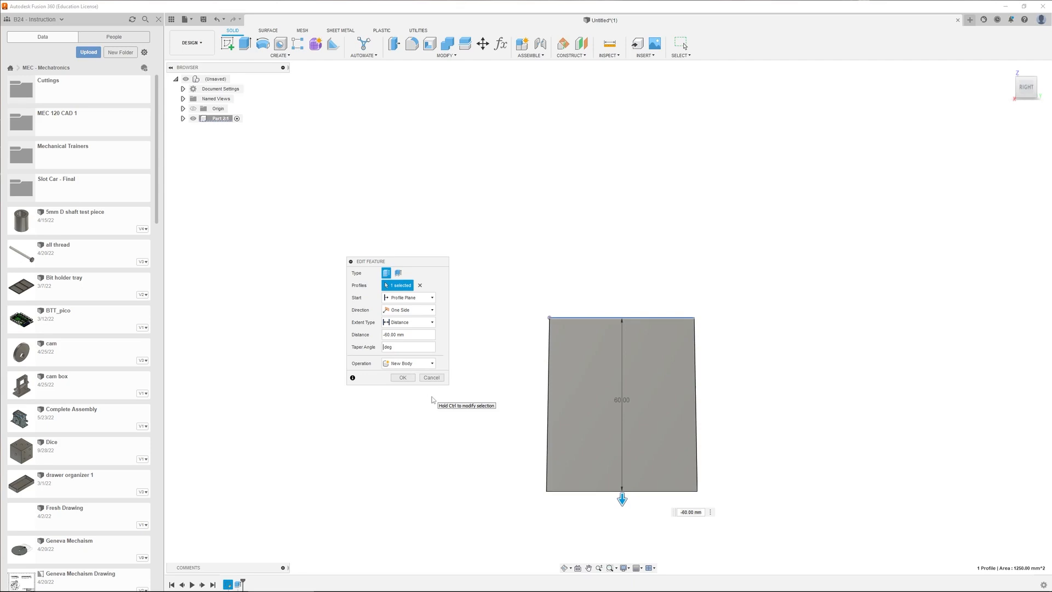
type("50")
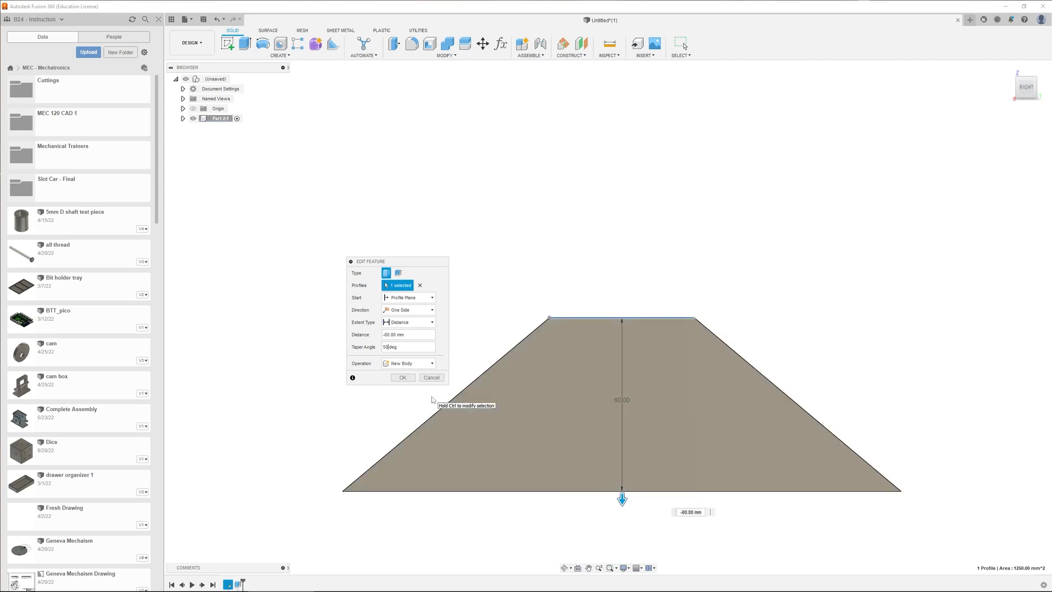
Try negative taper angles of -25 and -23 degrees on the extrusion.
key("BackSpace")
key("BackSpace")
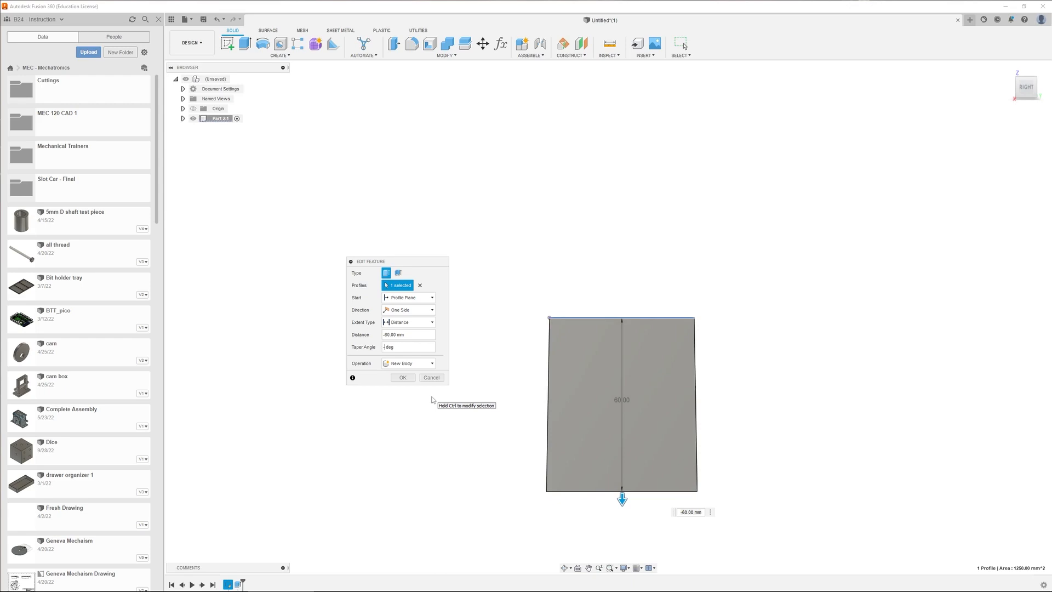
type("-")
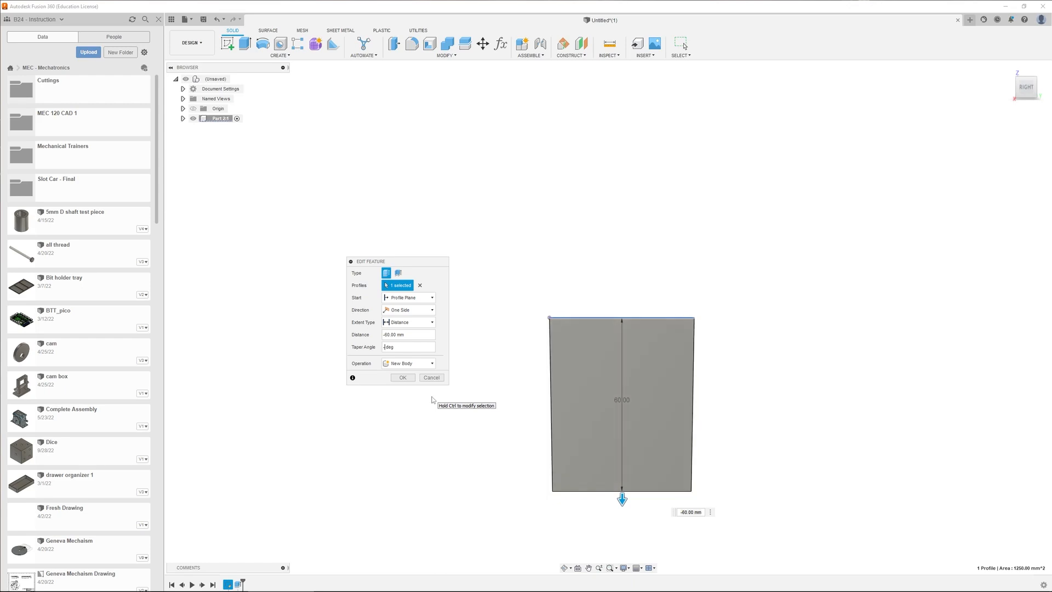
type("25")
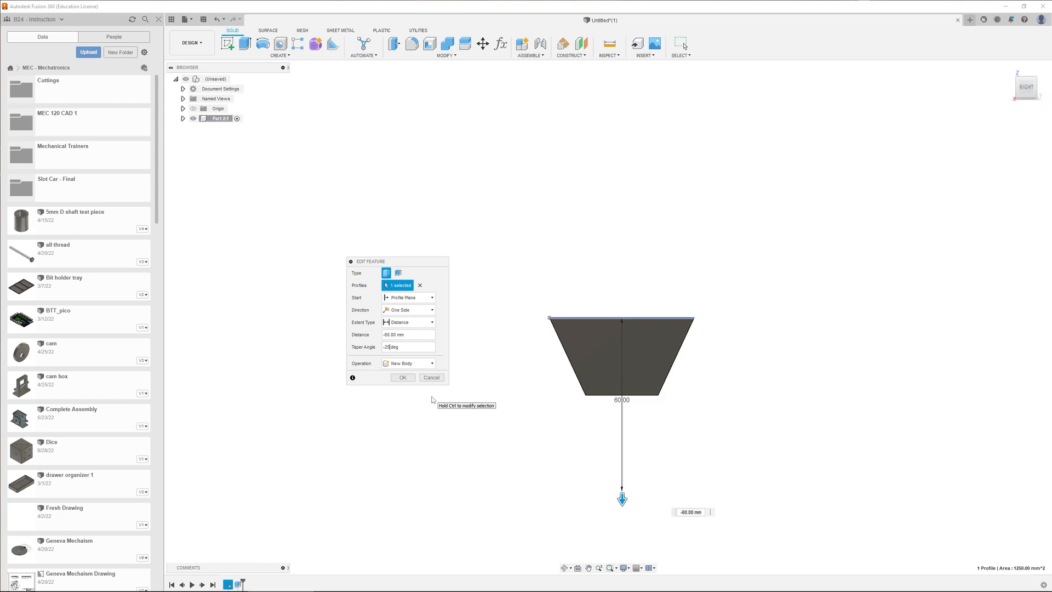
key("BackSpace")
type("3")
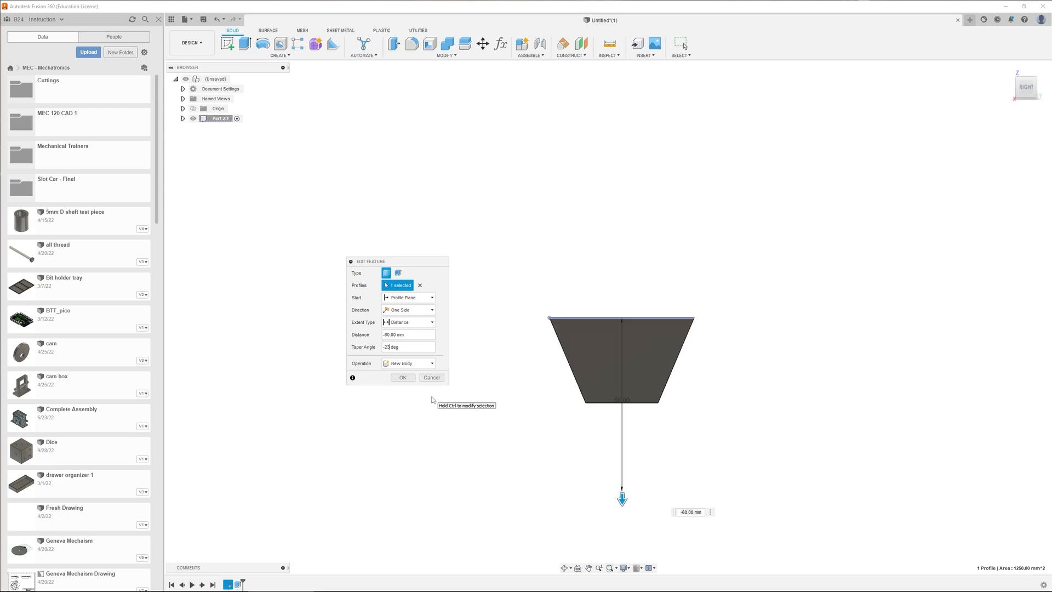
Try a 13.4 degree taper angle, settle on 10 degrees, and complete the feature edit.
key("BackSpace")
key("BackSpace")
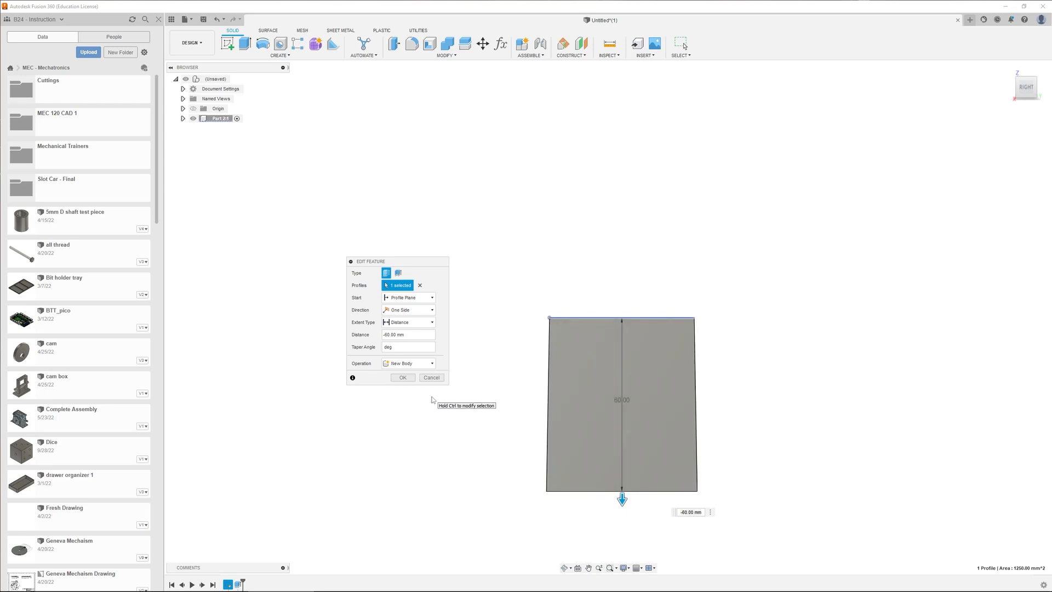
type("13.4")
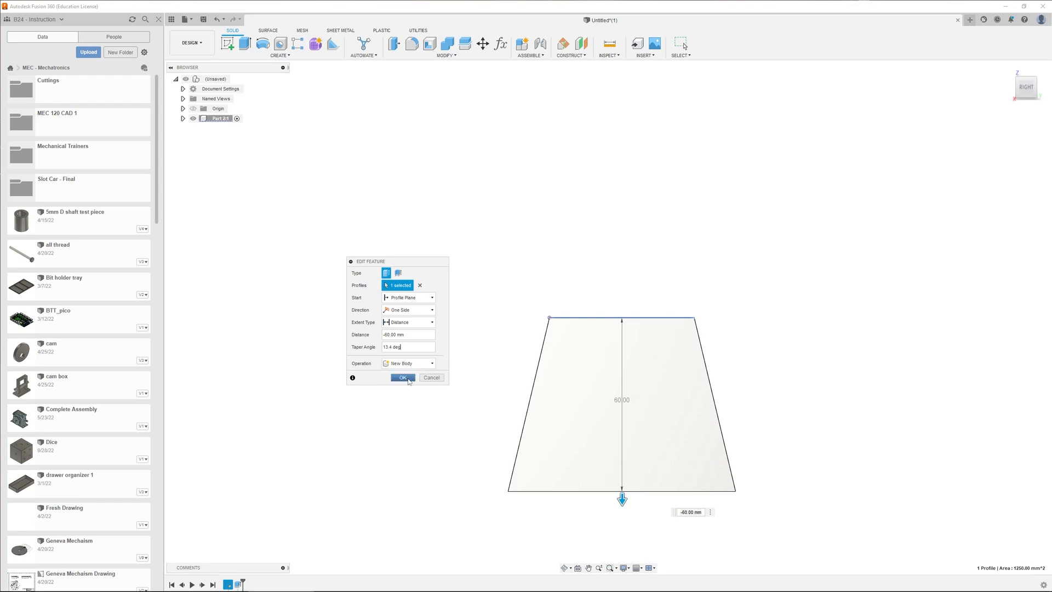
left_click_drag(401, 347, 382, 351)
key("BackSpace")
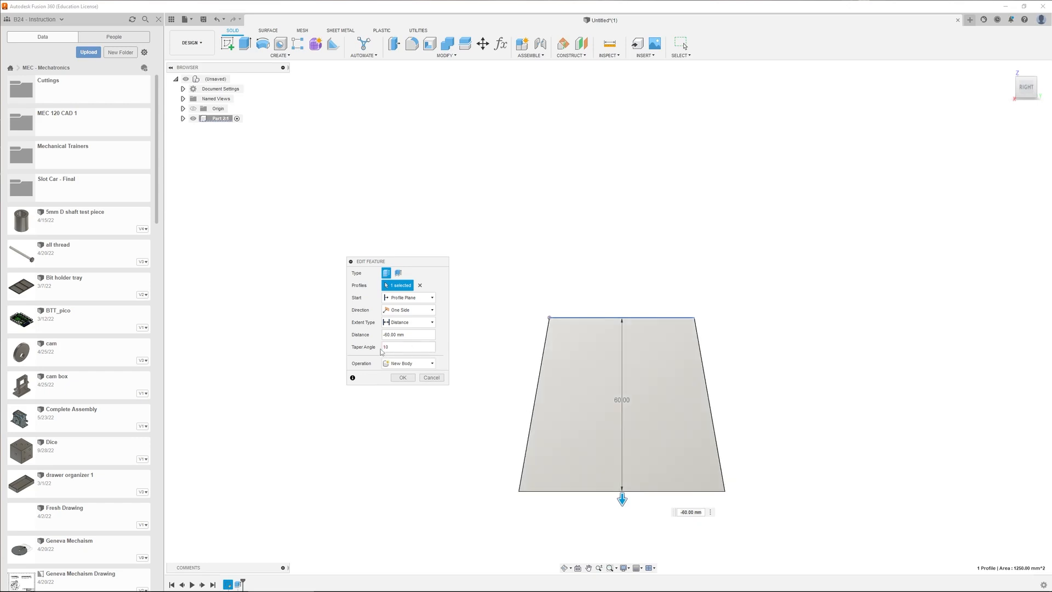
left_click(402, 378)
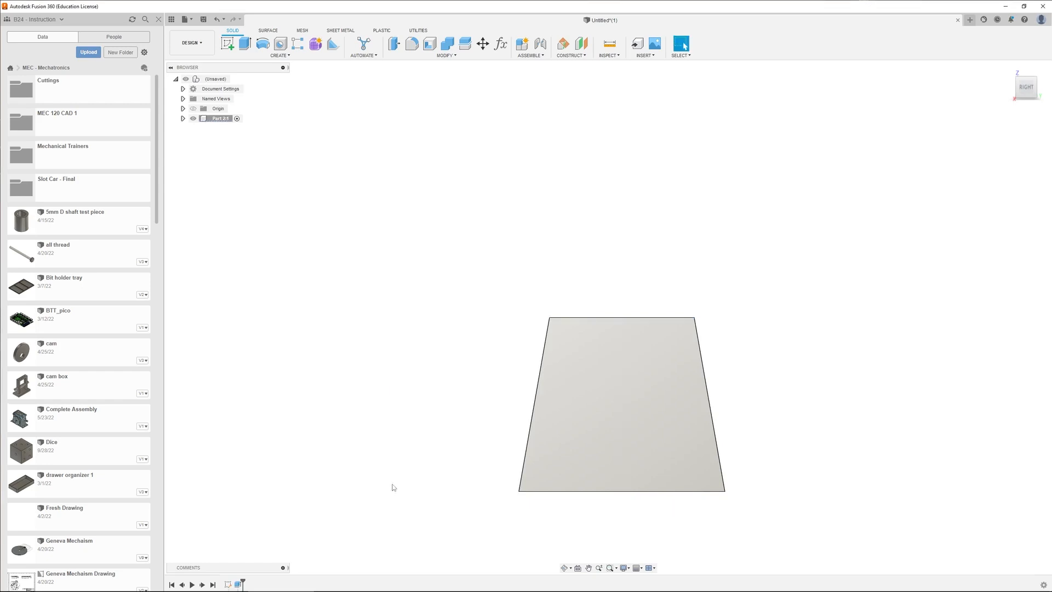
Shell the whole tapered body with an inside thickness of 2.5 mm.
middle_click_drag(495, 505, 466, 464, "shift")
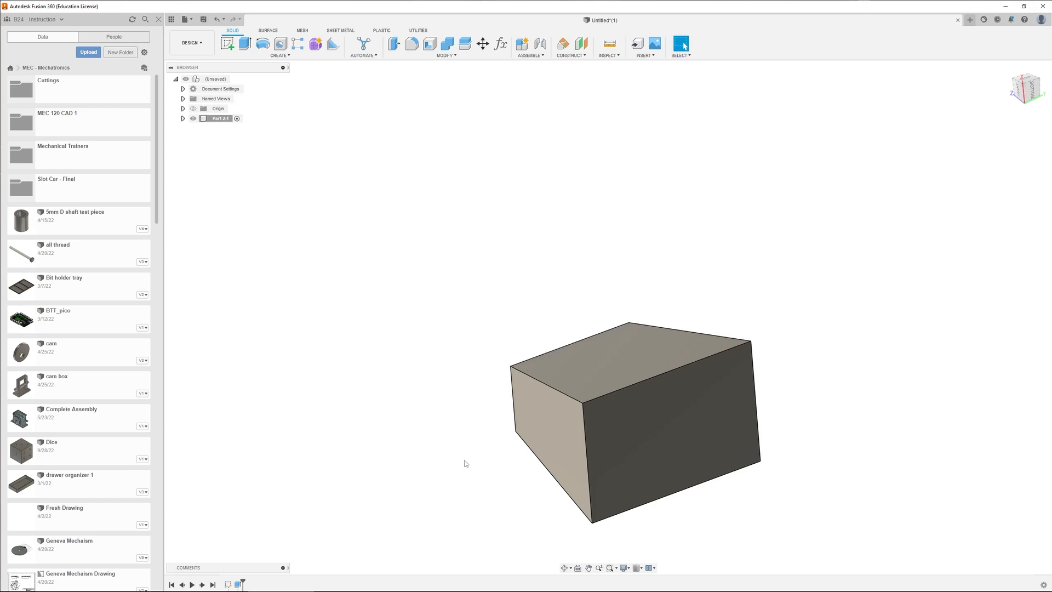
left_click(430, 45)
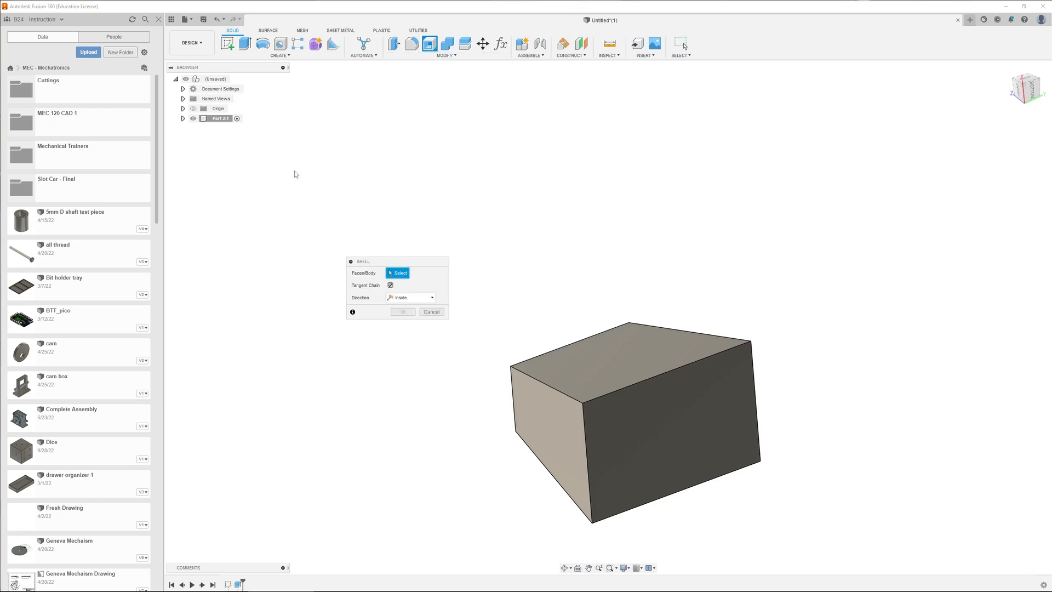
left_click(613, 393)
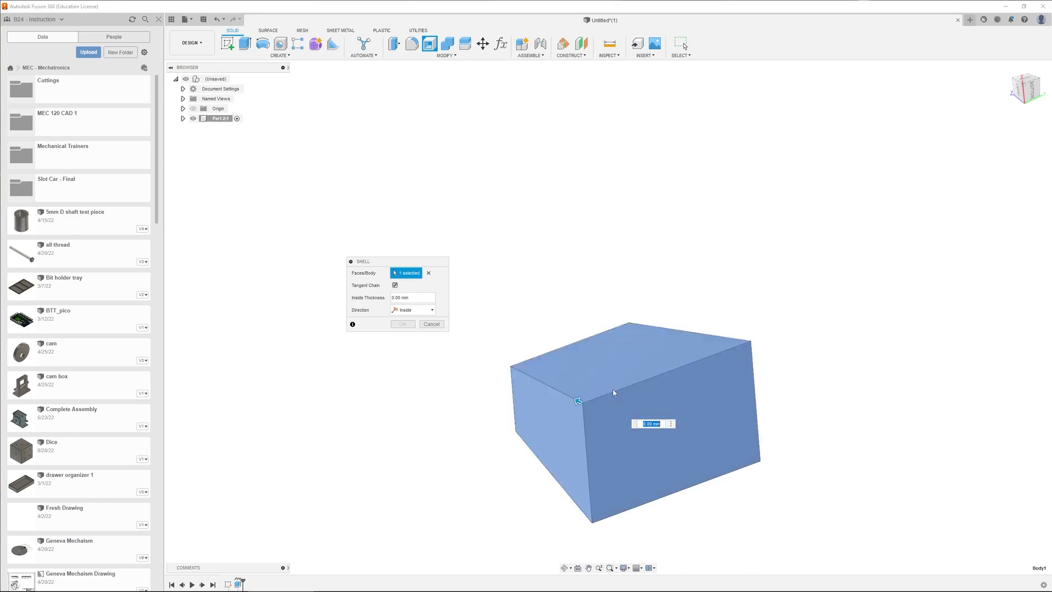
left_click(406, 301)
left_click_drag(415, 297, 390, 301)
key("BackSpace")
type("2.5")
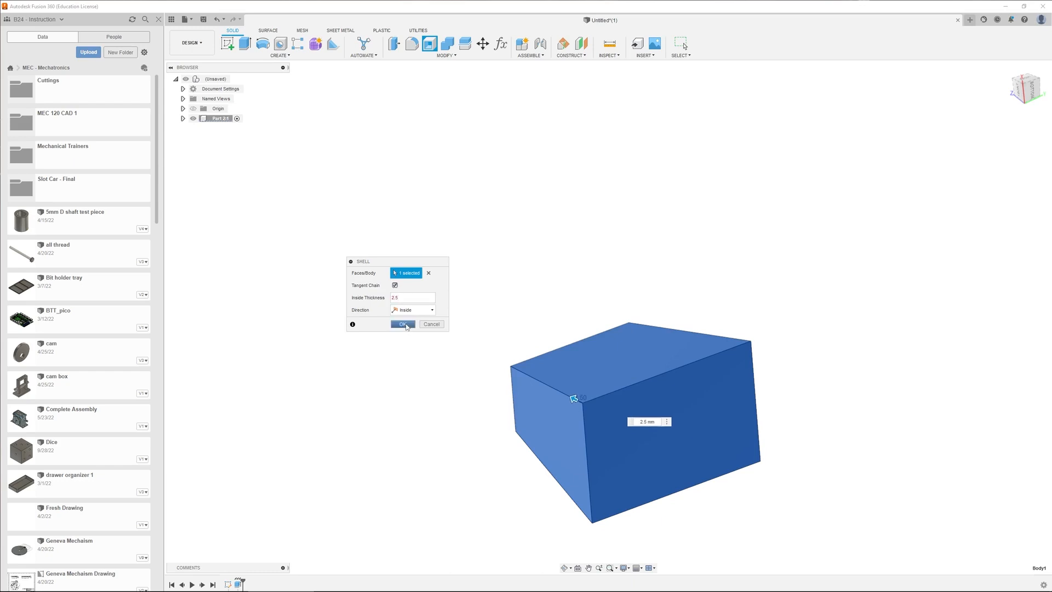
type(" mm")
left_click(404, 325)
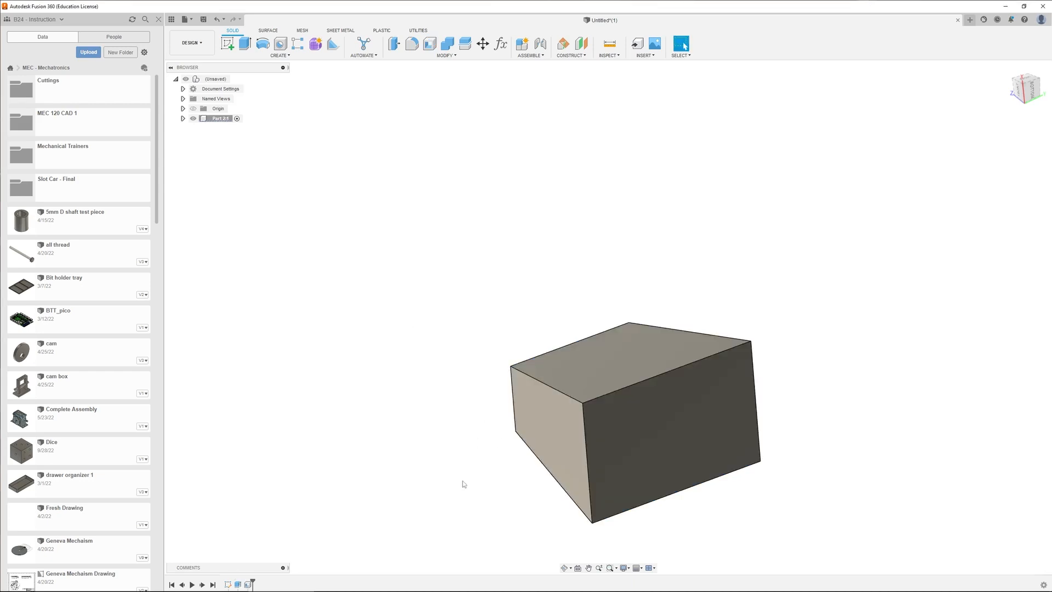
Extrude the body's larger end face inward as a cut to open the hollow interior.
middle_click_drag(385, 472, 584, 413, "shift")
left_click(596, 413)
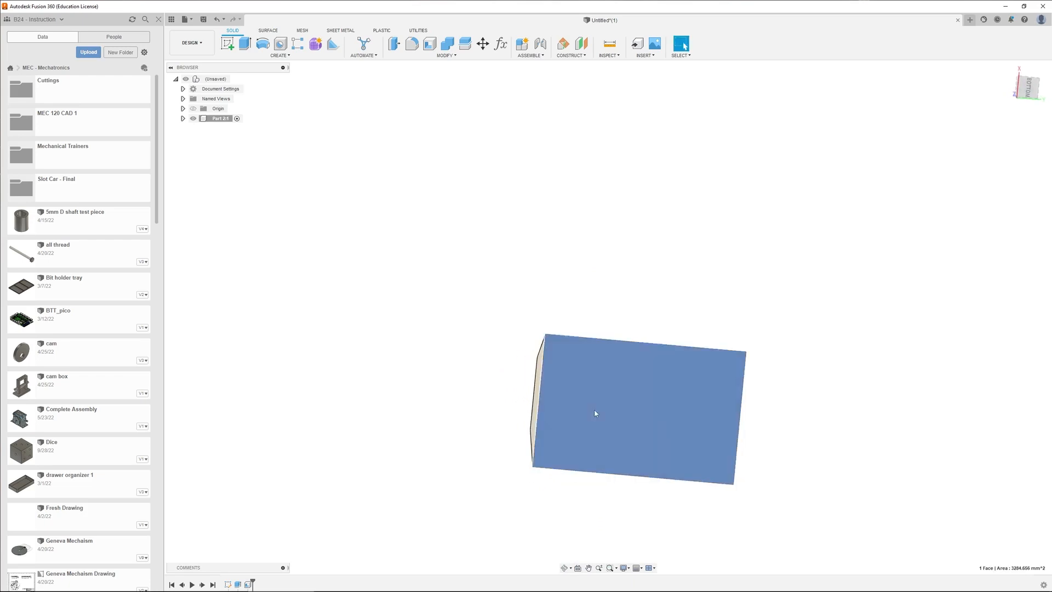
middle_click_drag(429, 437, 454, 450, "shift")
key("e")
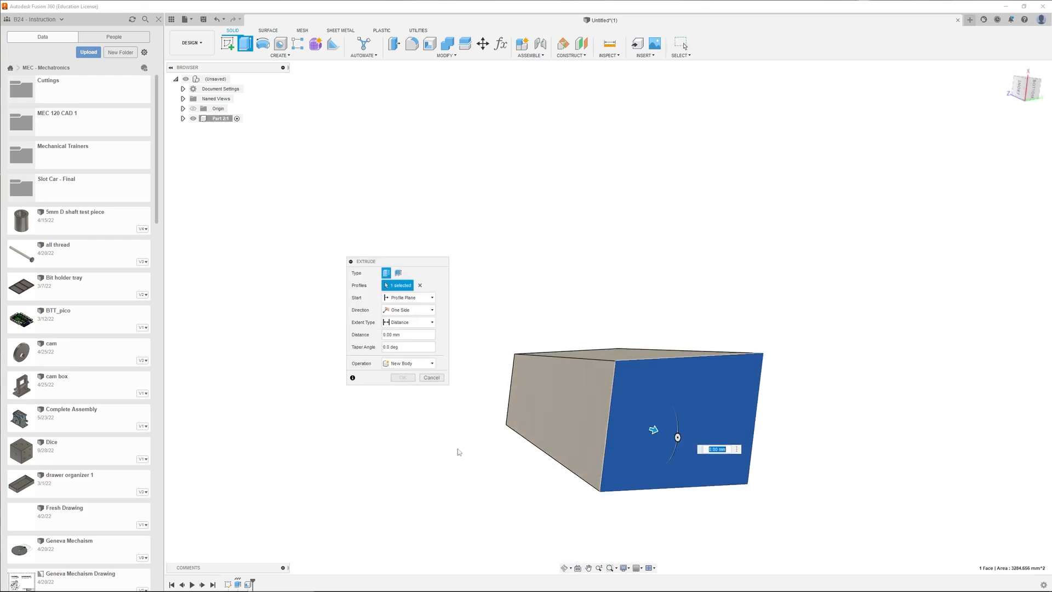
left_click_drag(651, 430, 647, 429)
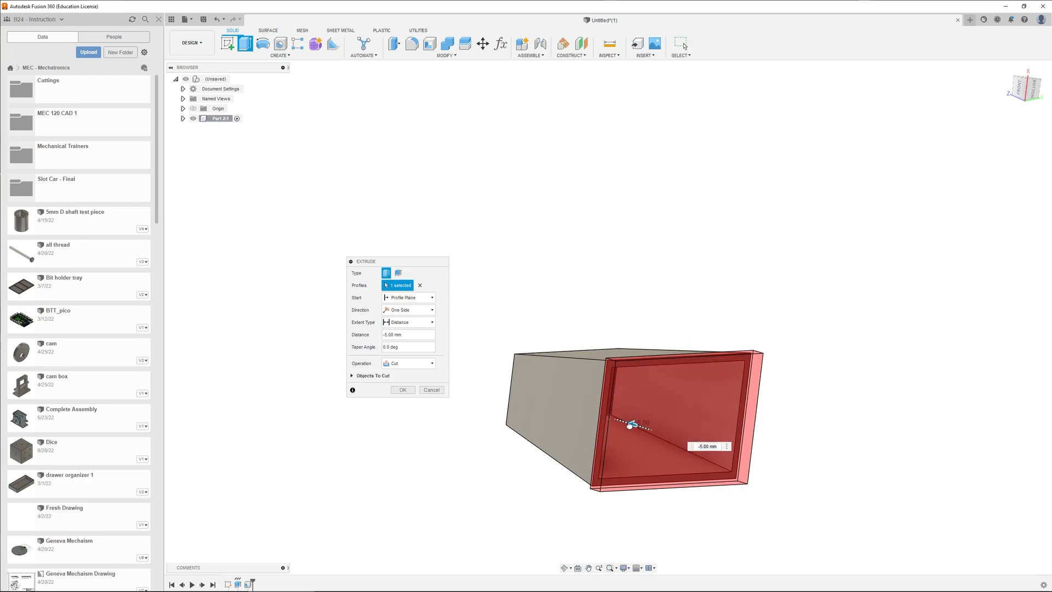
left_click_drag(630, 425, 625, 423)
key("Return")
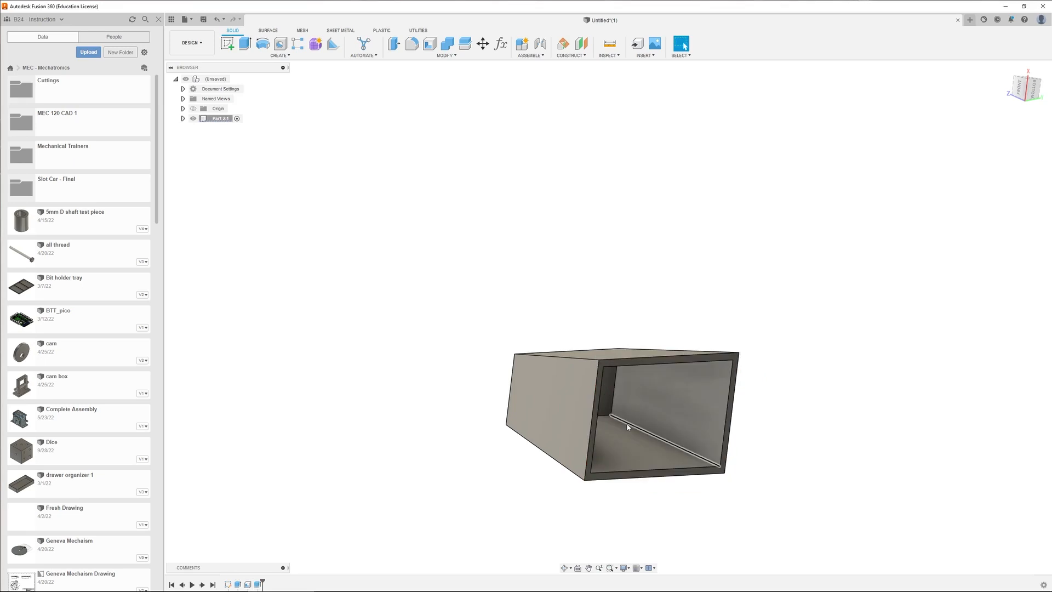
Inspect the hollow body from several sides, and undo the end-face cut, the shell and the last taper angle edit.
middle_click_drag(626, 422, 463, 429, "shift")
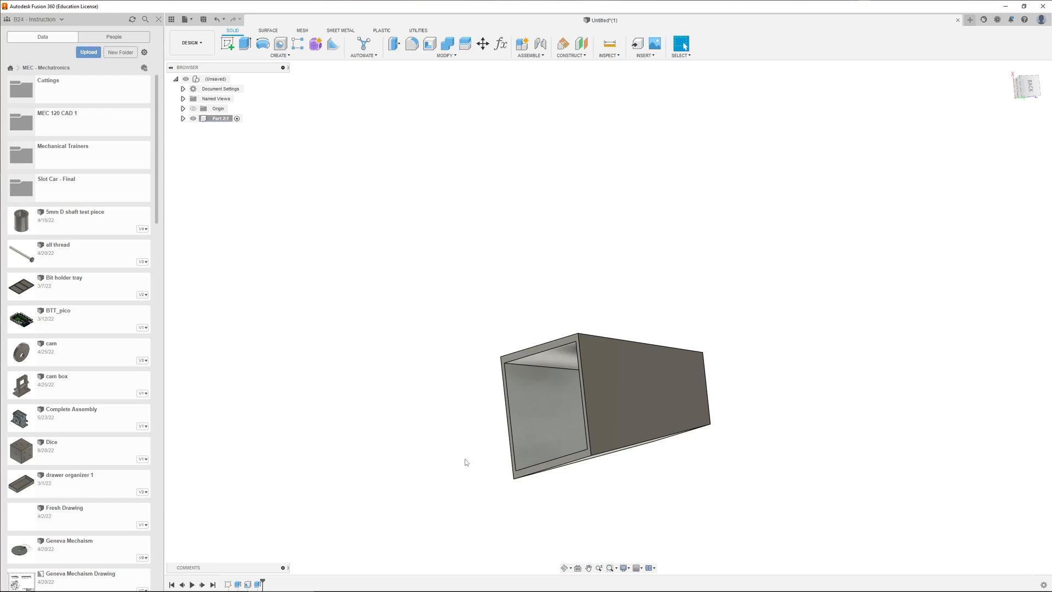
middle_click_drag(462, 427, 497, 356, "shift")
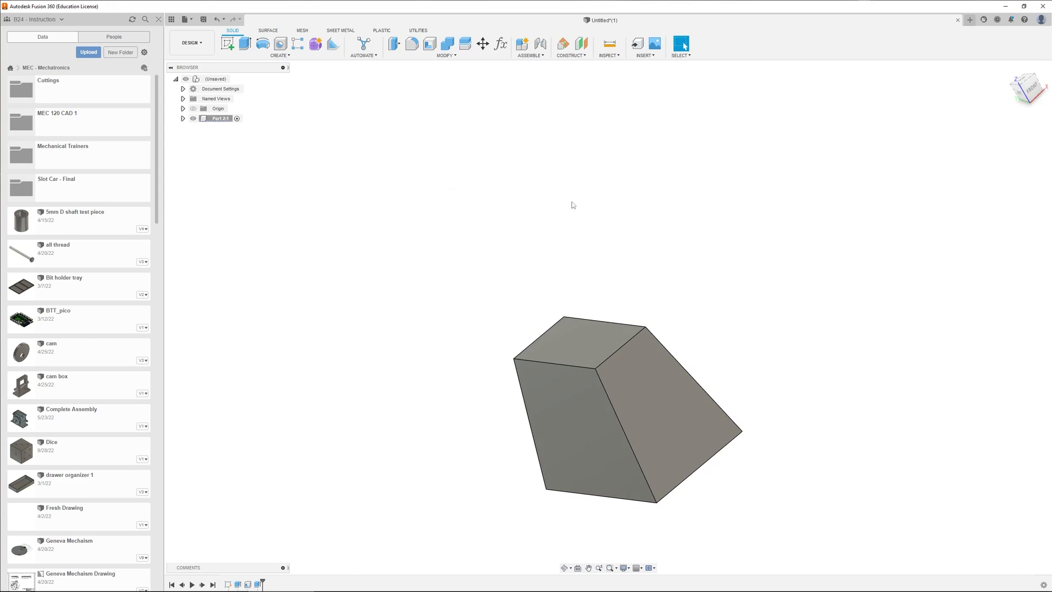
key("ctrl+z")
key("ctrl+z")
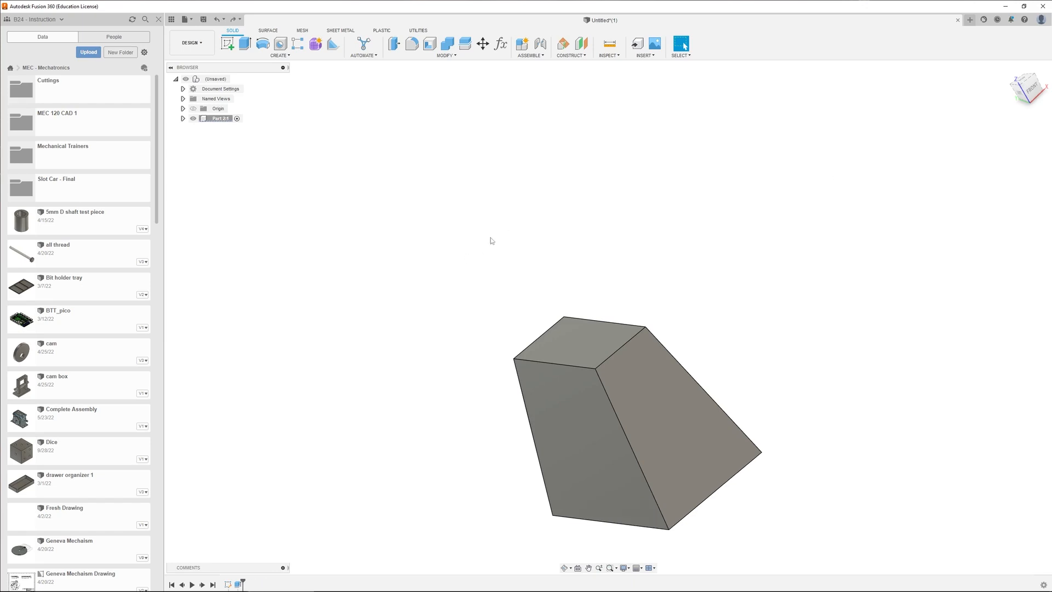
Change the existing tapered extrusion to a Thin Extrude with its wall on Side 1, and inspect both open ends.
middle_click_drag(435, 305, 428, 281, "shift")
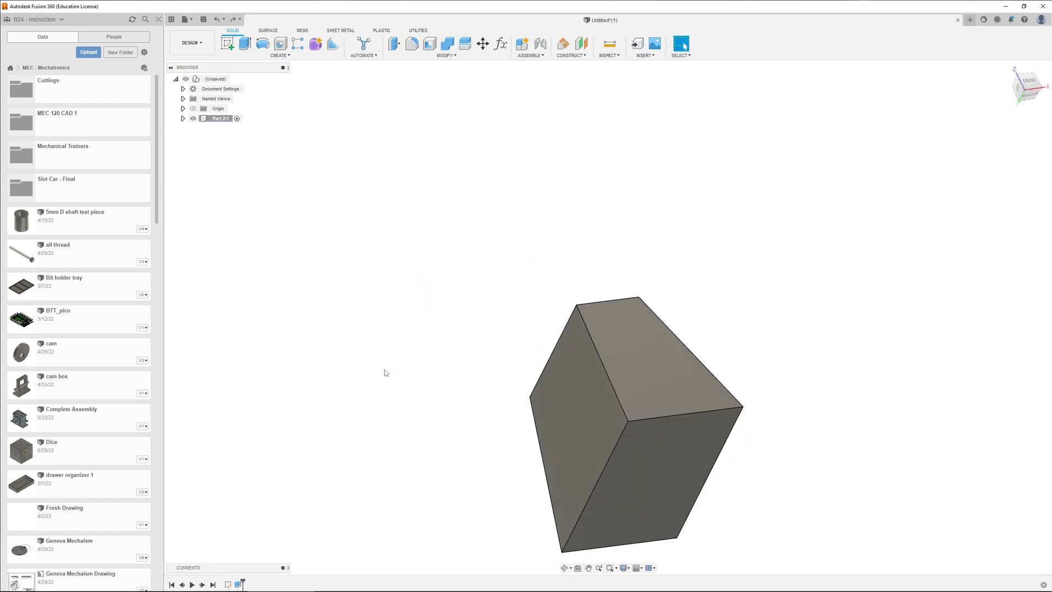
middle_click_drag(386, 372, 361, 416, "shift")
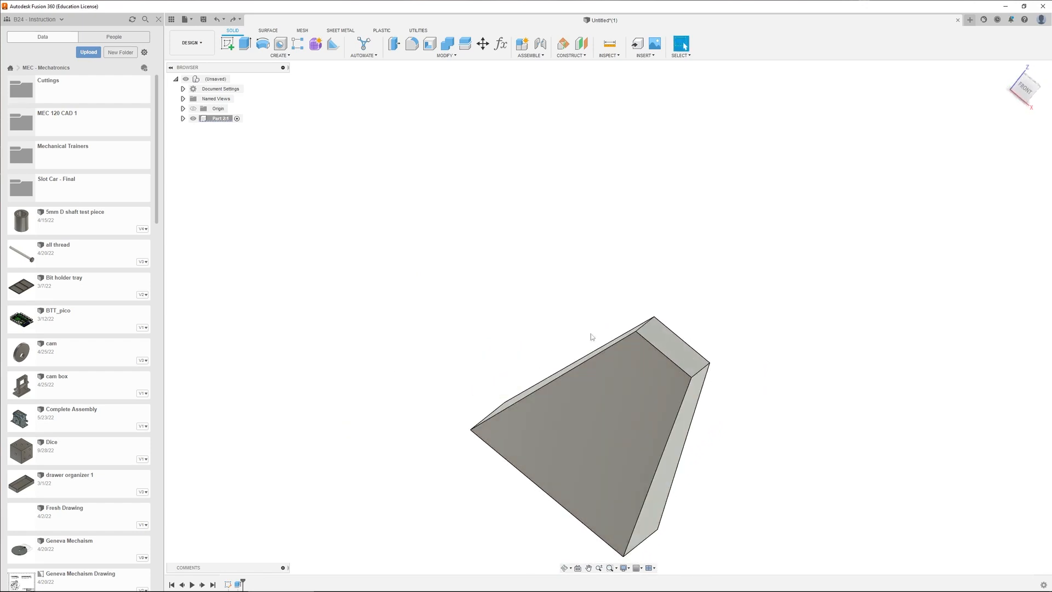
left_click(1022, 96)
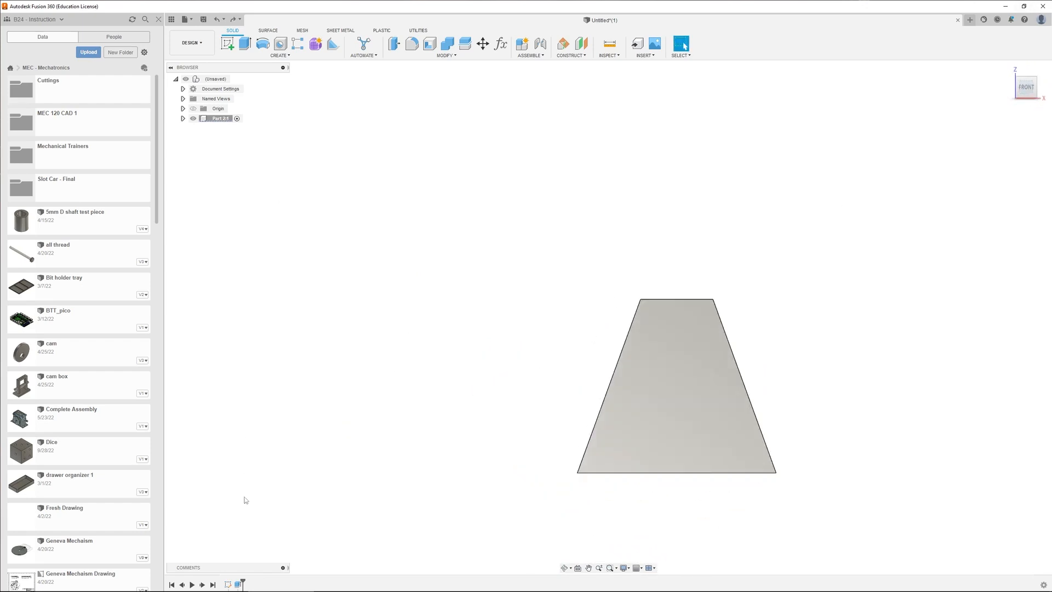
right_click(238, 583)
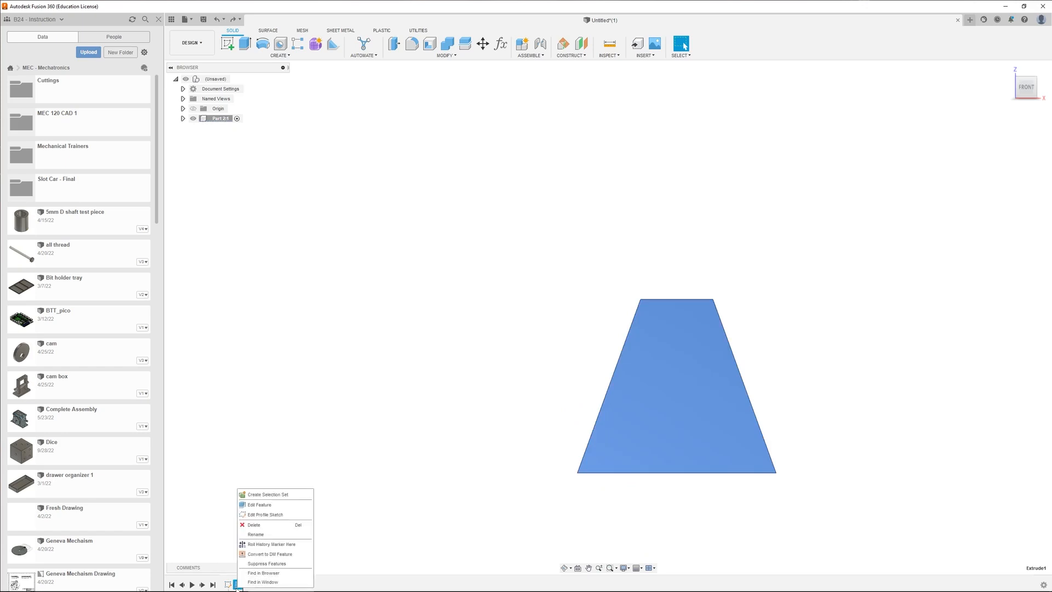
left_click(279, 505)
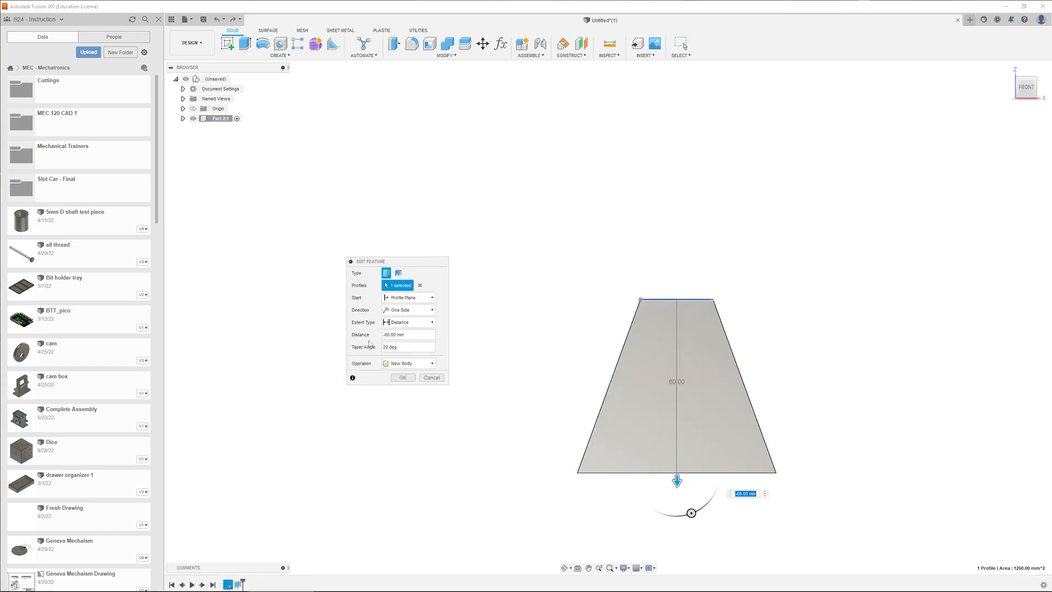
left_click(398, 272)
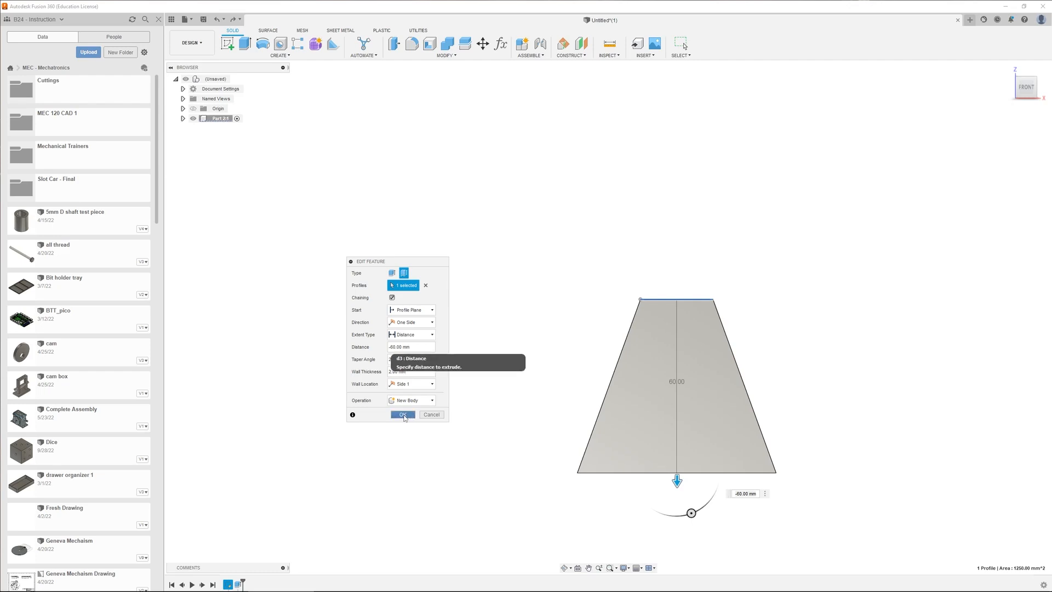
left_click(403, 415)
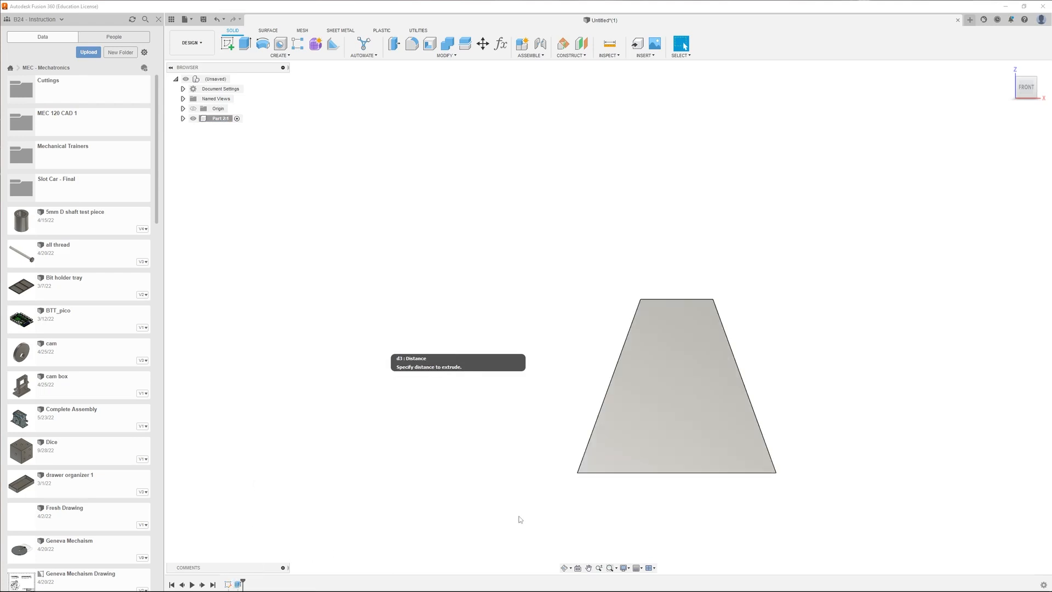
middle_click_drag(484, 462, 558, 340, "shift")
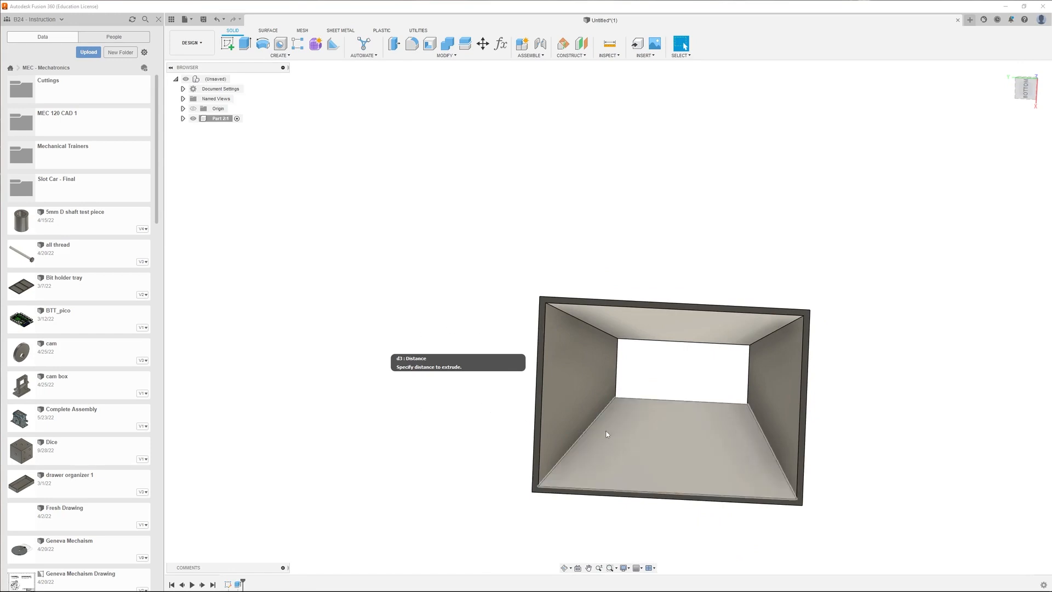
middle_click_drag(639, 423, 673, 442, "shift")
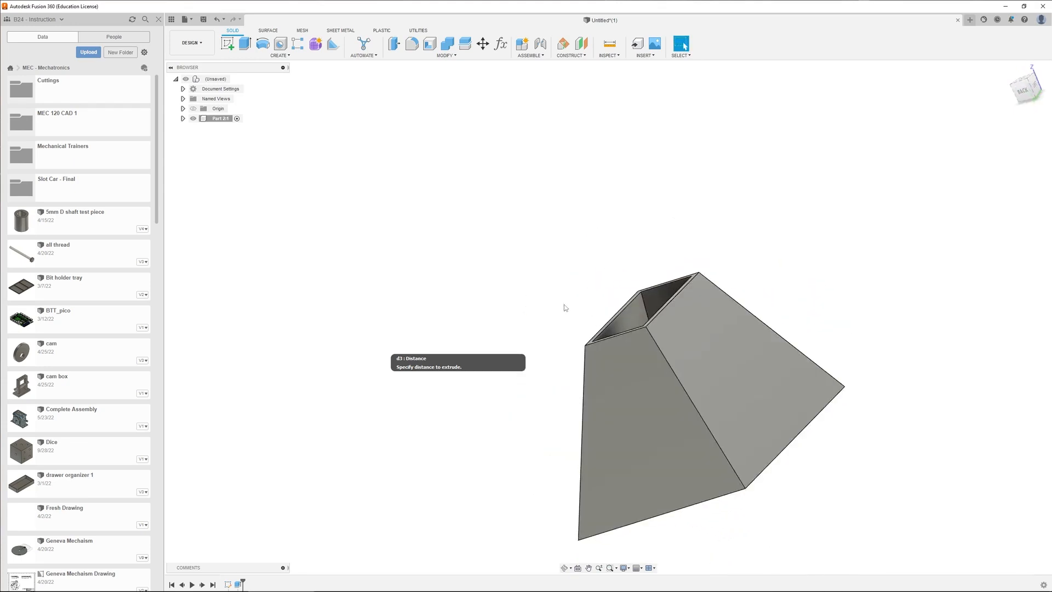
middle_click_drag(564, 304, 597, 345, "shift")
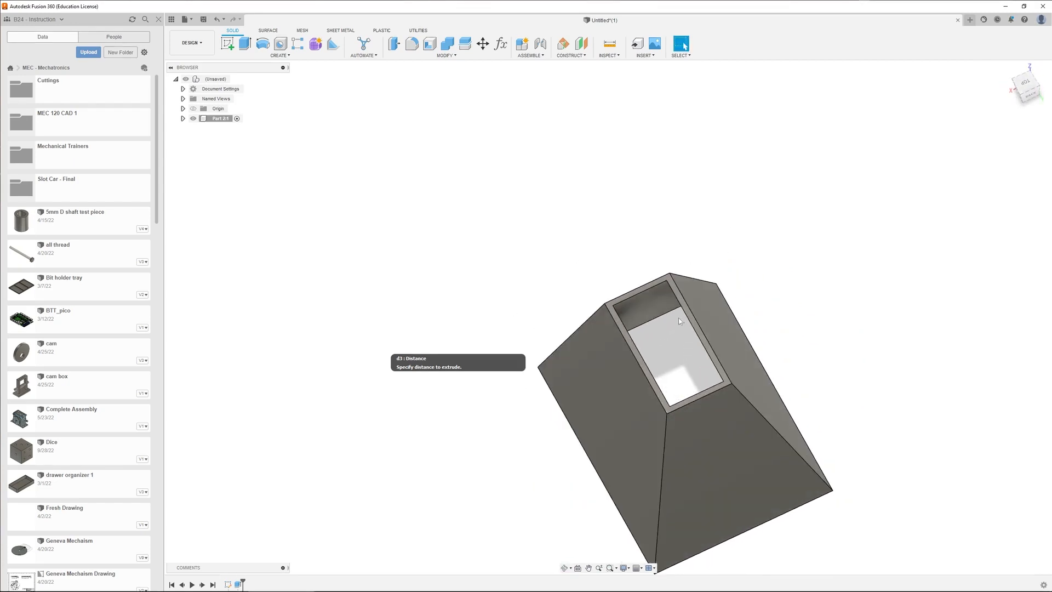
middle_click_drag(588, 491, 662, 462, "shift")
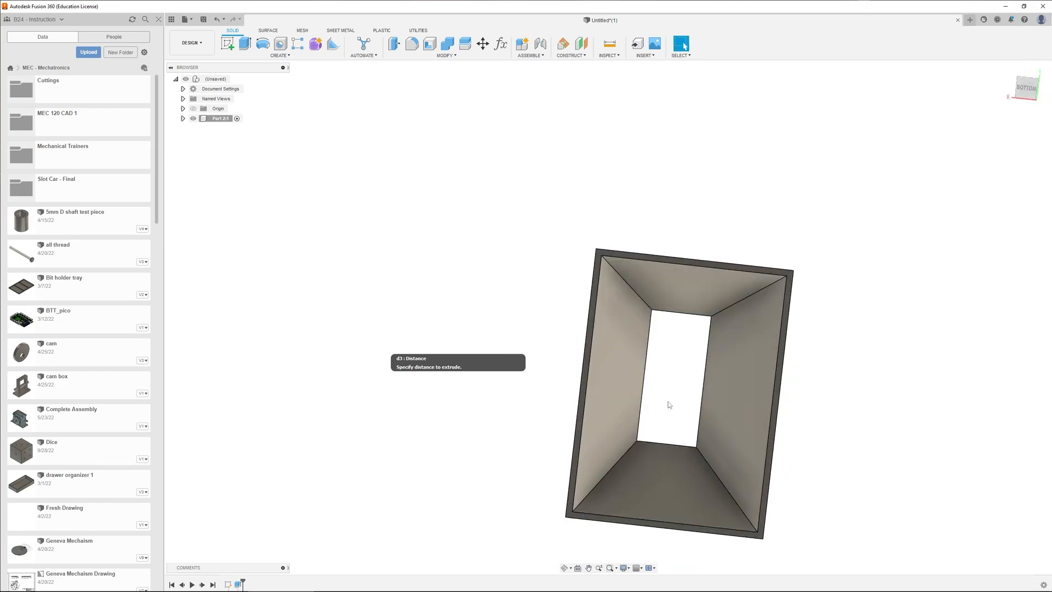
Inspect the hollow tapered body's walls and both openings from several angles.
middle_click_drag(559, 320, 573, 406, "shift")
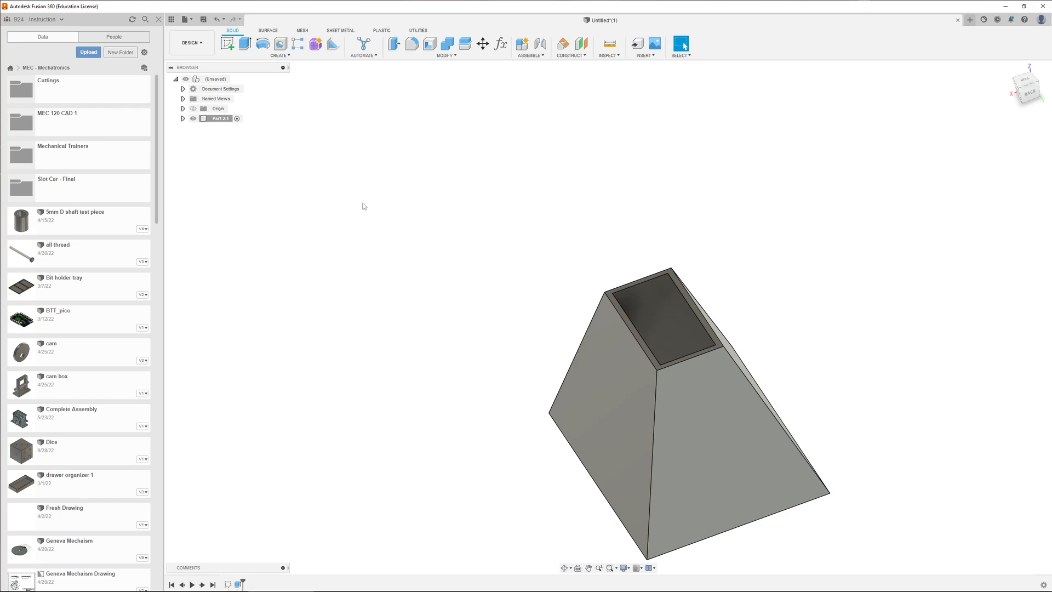
middle_click_drag(362, 204, 432, 349, "shift")
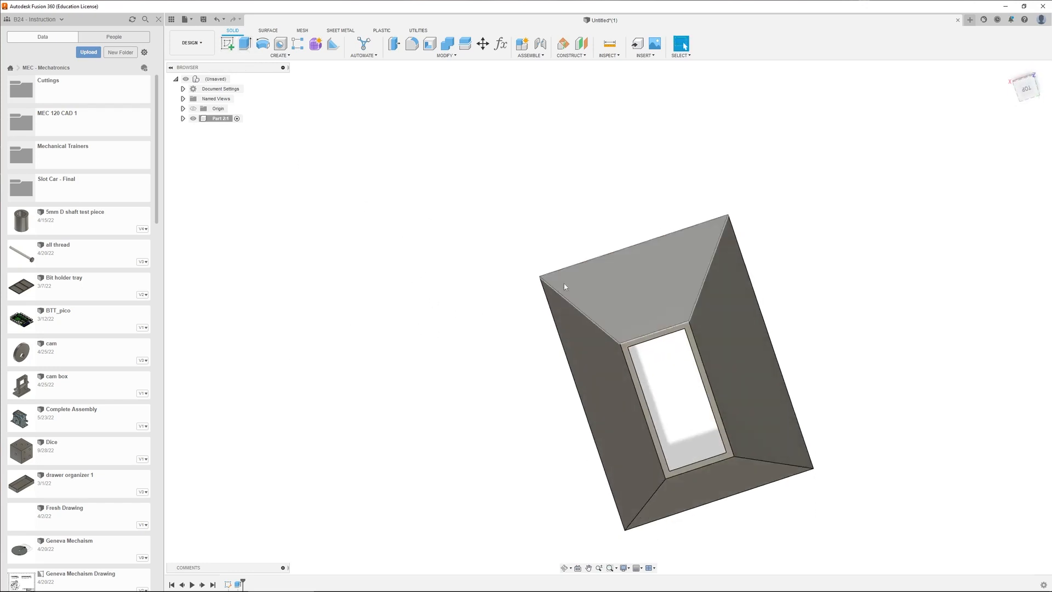
middle_click_drag(498, 332, 488, 277, "shift")
middle_click_drag(831, 530, 770, 482, "shift")
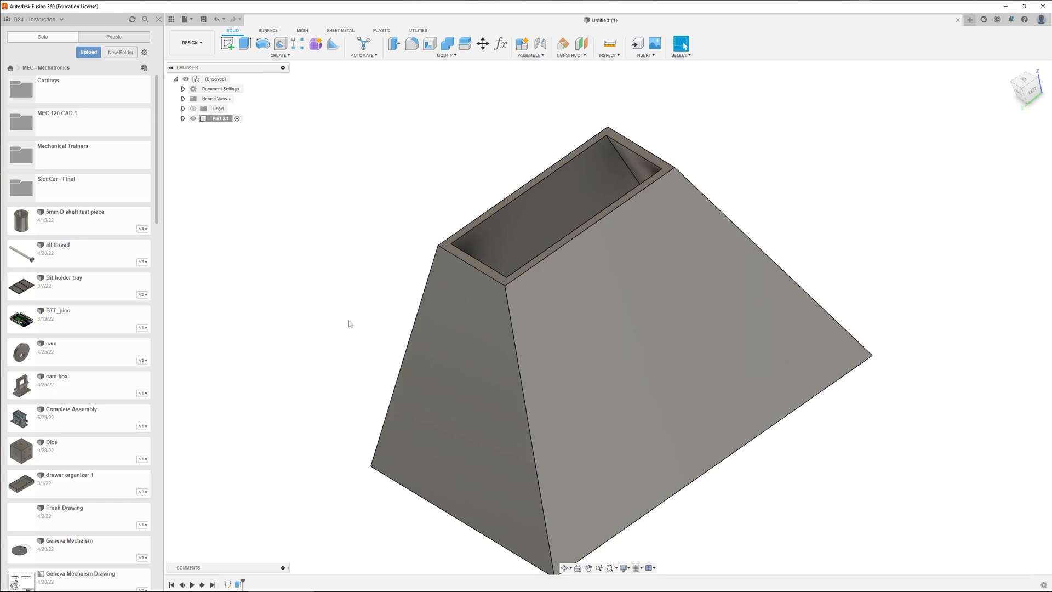
middle_click_drag(329, 319, 335, 326, "shift")
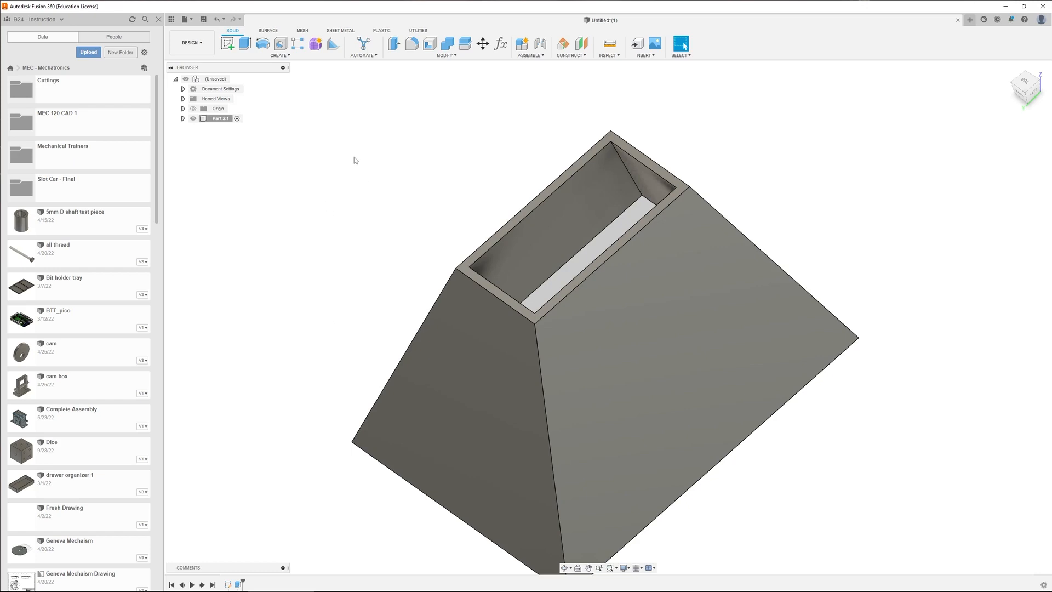
scroll(398, 211, "down", 1)
scroll(397, 210, "down", 1)
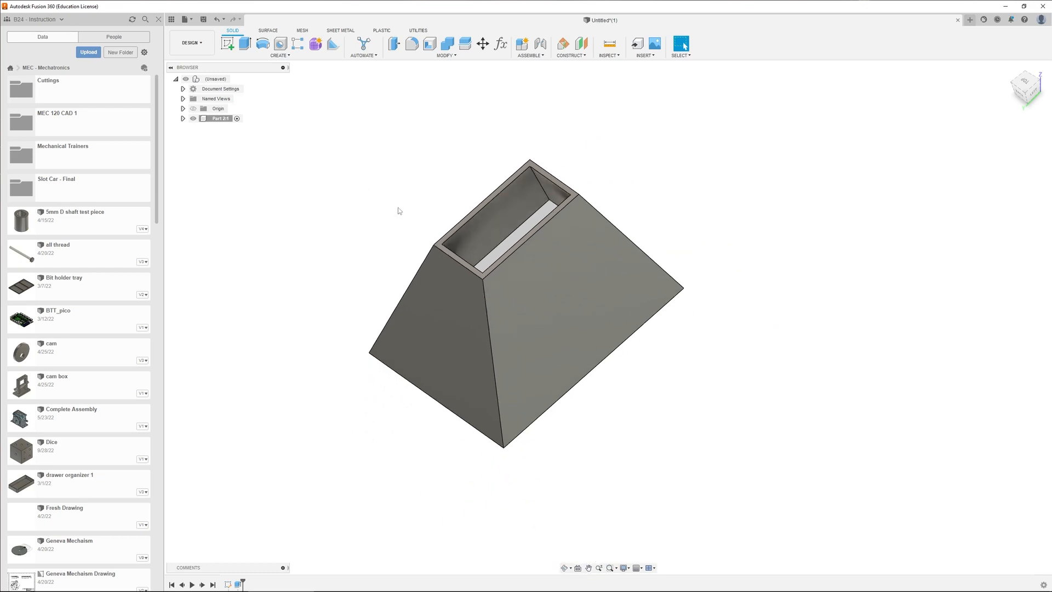
Create an internal component named Part 3 in a new design, and start a sketch on its horizontal XY plane.
left_click(969, 20)
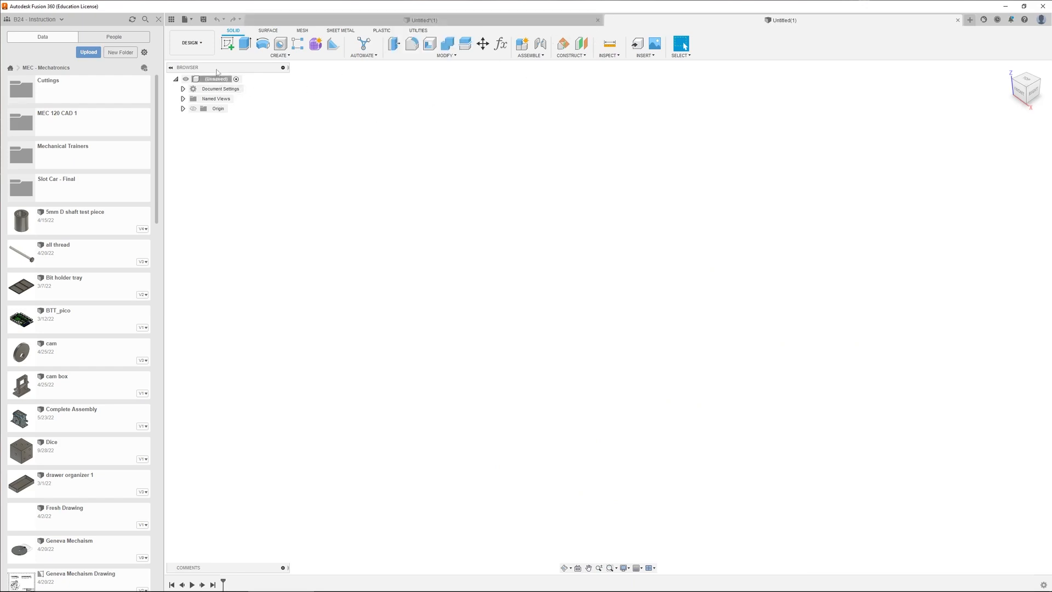
left_click(522, 43)
left_click(827, 170)
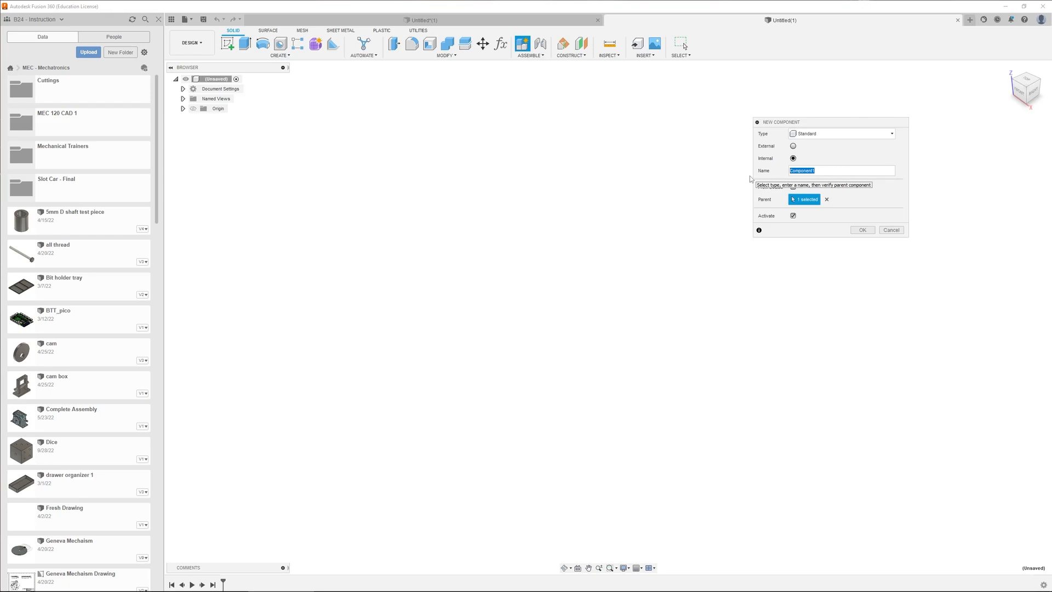
type("Part 3")
key("Return")
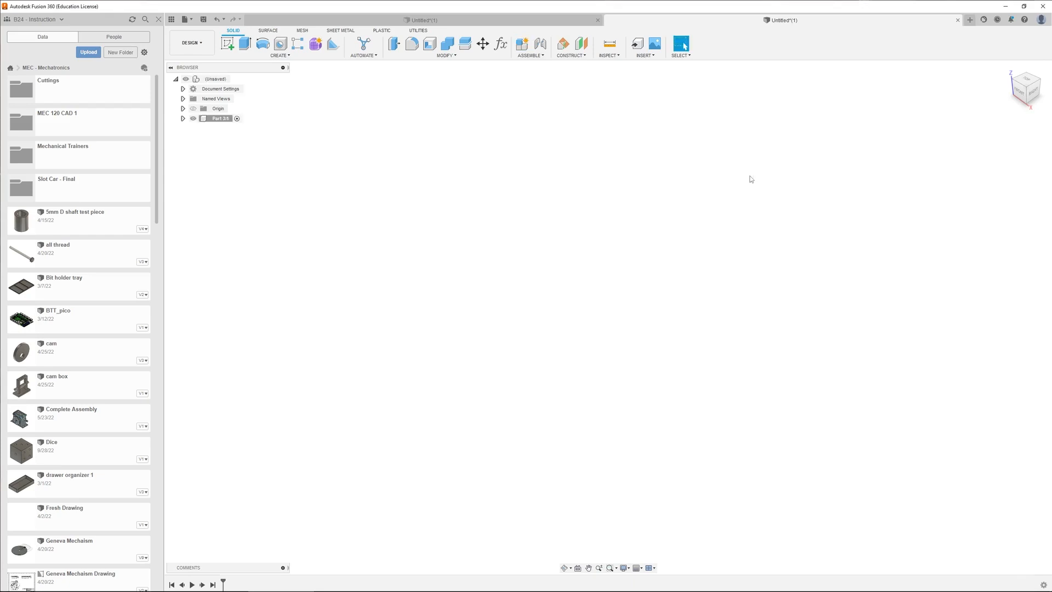
left_click(228, 43)
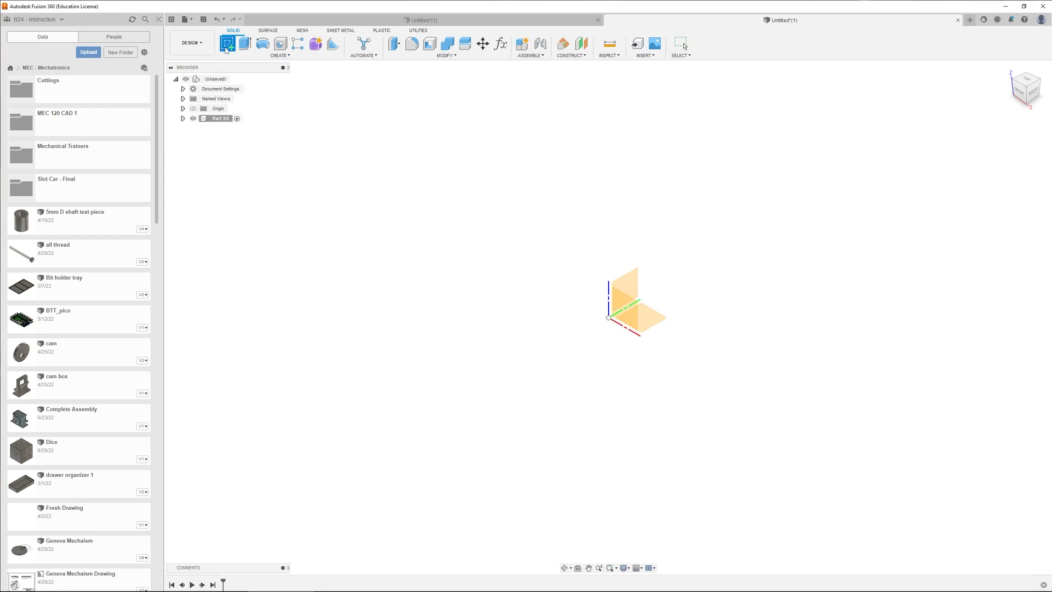
left_click(645, 317)
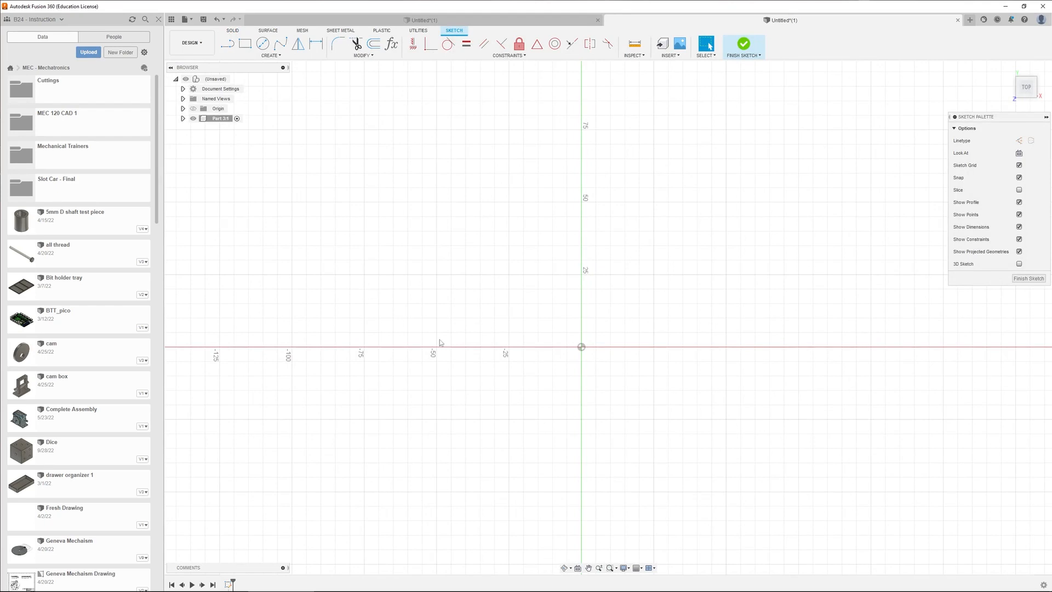
key("l")
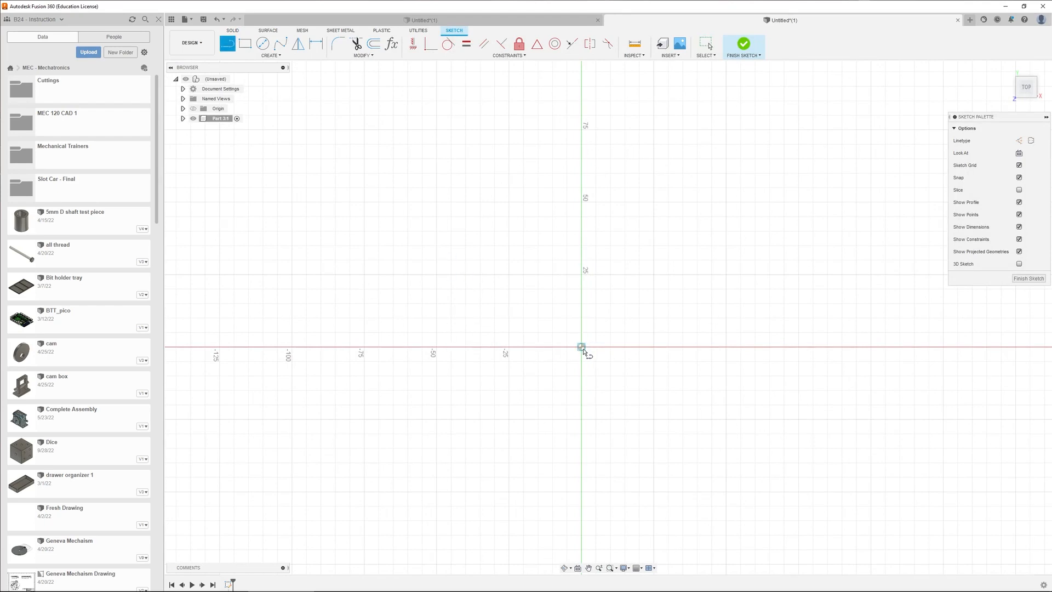
key("Escape")
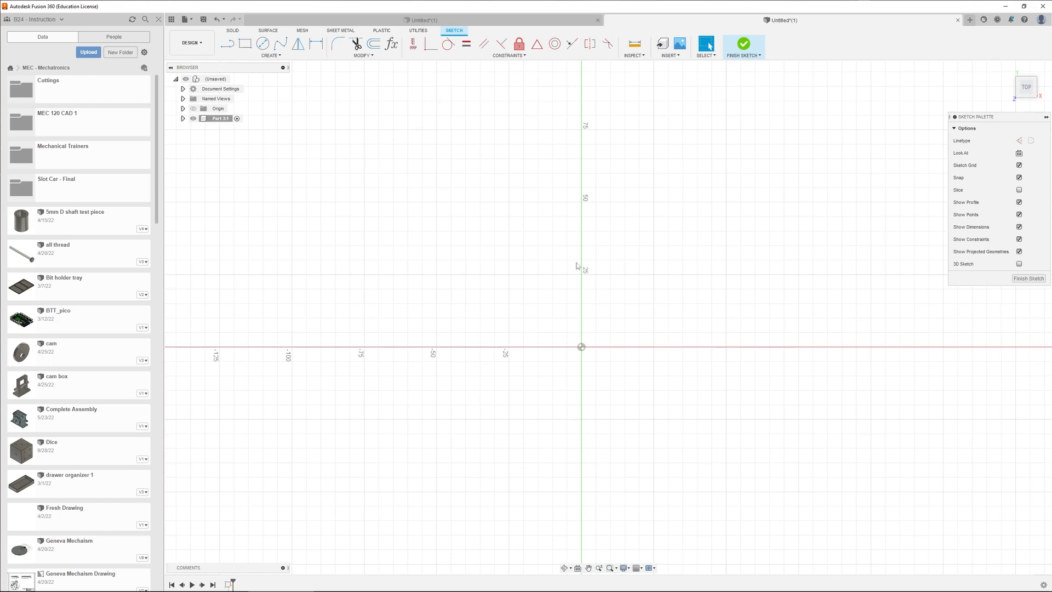
key("l")
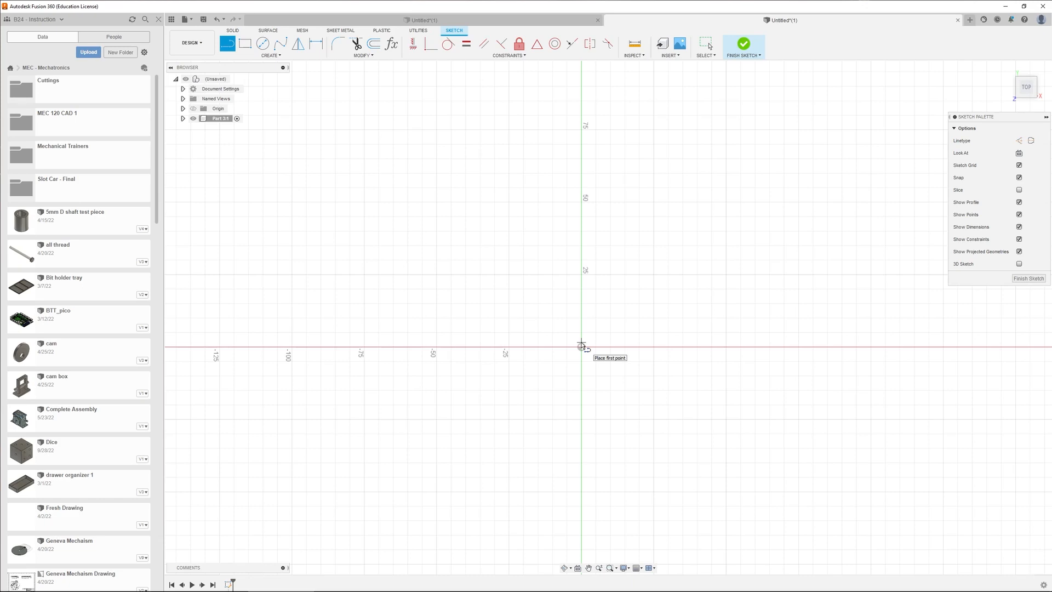
left_click(582, 347)
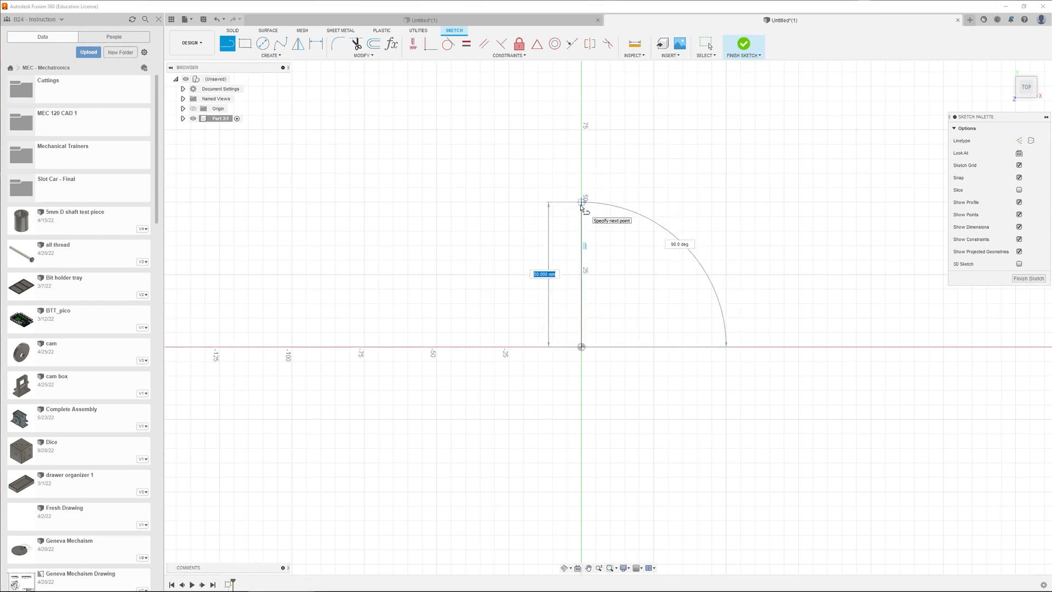
key("Escape")
Draw a closed inverted-L profile from the origin, about 50 mm tall, with a 15 mm wide stem and a 25 mm wide upper edge.
key("l")
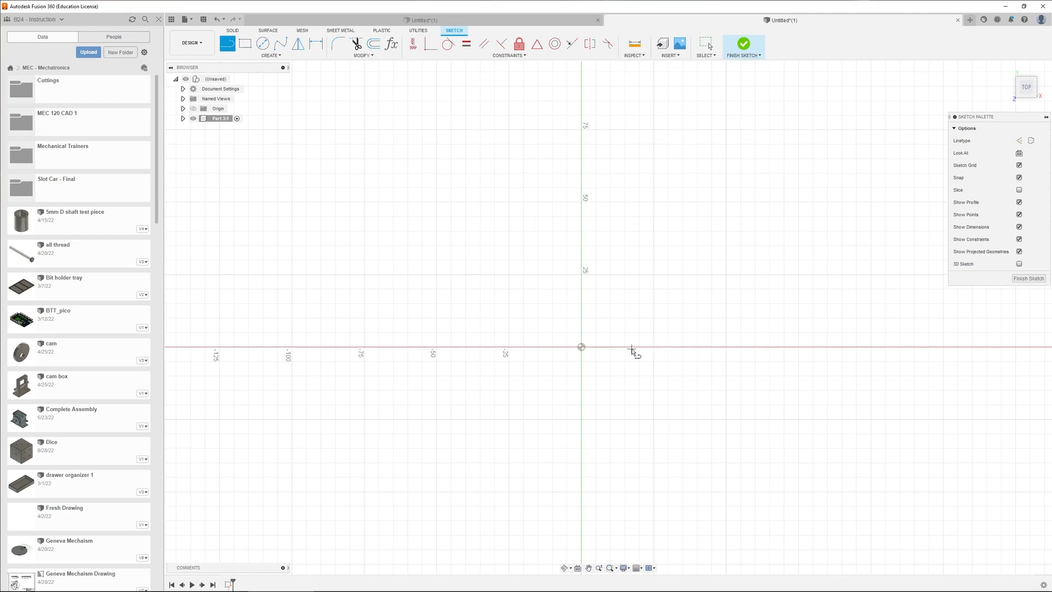
left_click(624, 346)
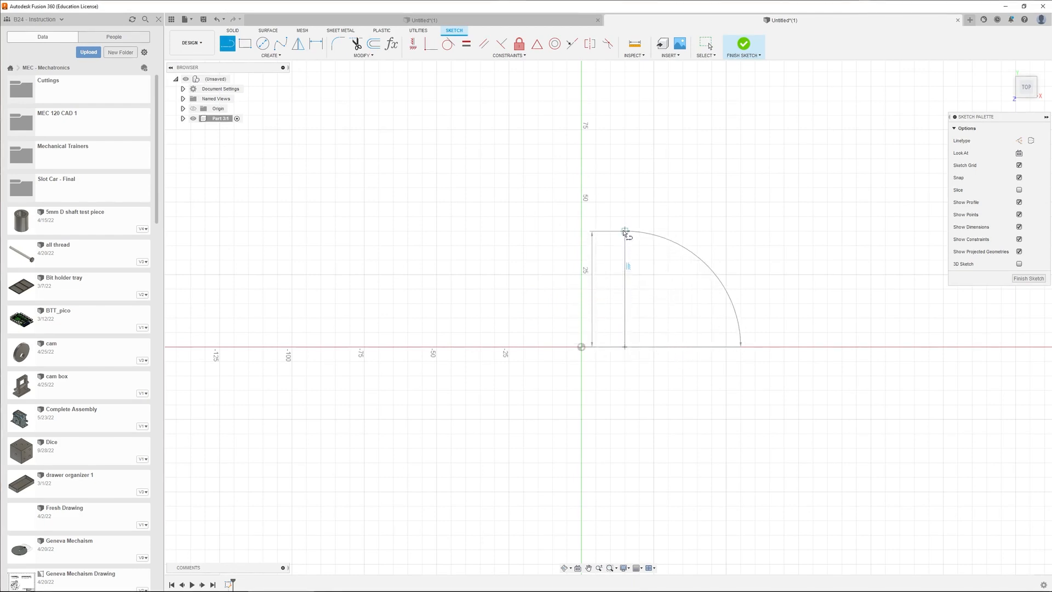
left_click(625, 231)
left_click(653, 231)
left_click(654, 202)
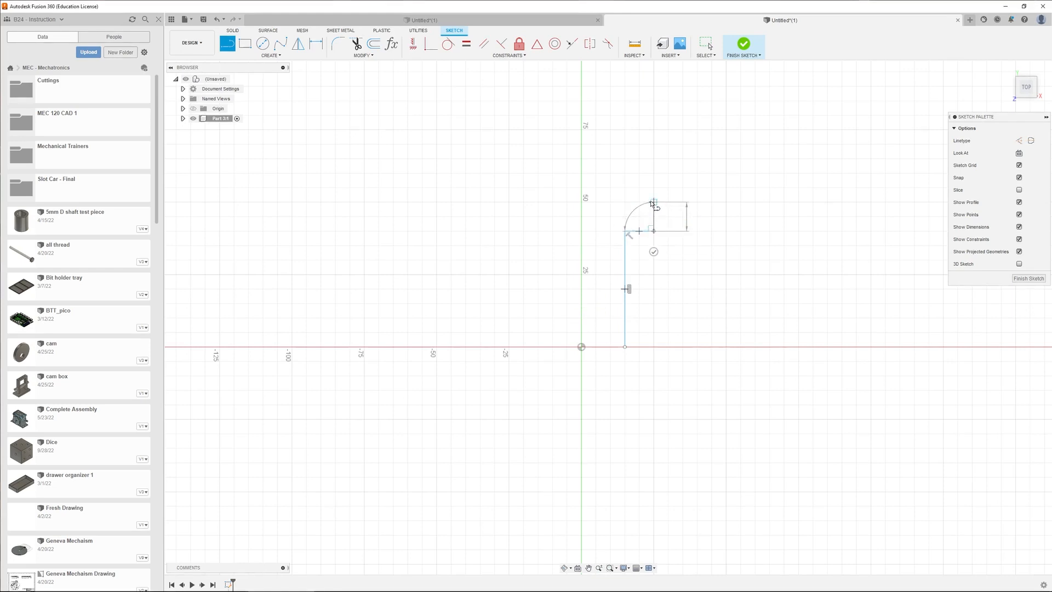
left_click(581, 202)
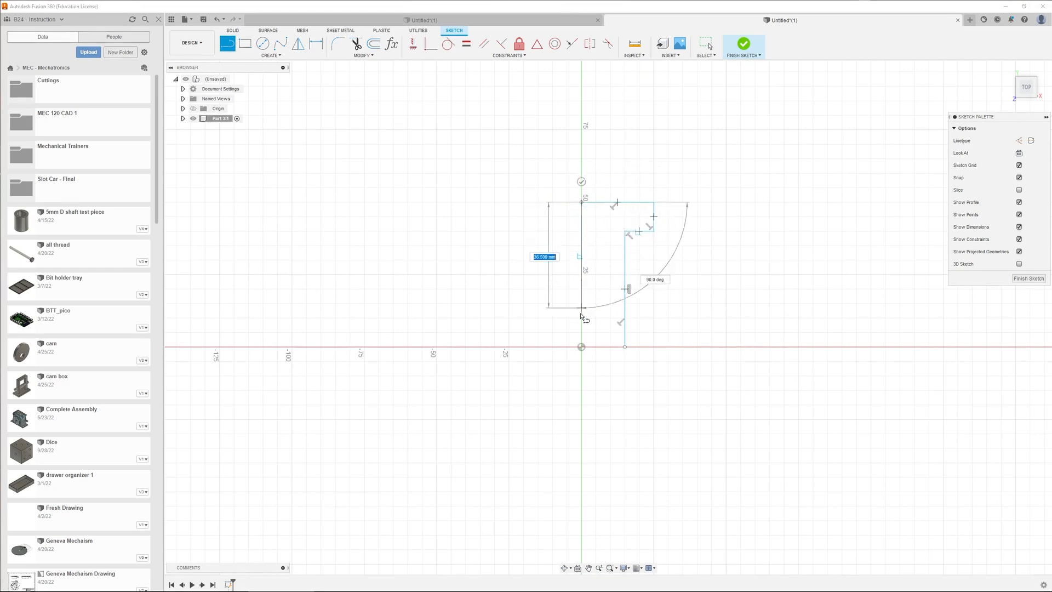
left_click(581, 346)
left_click(624, 346)
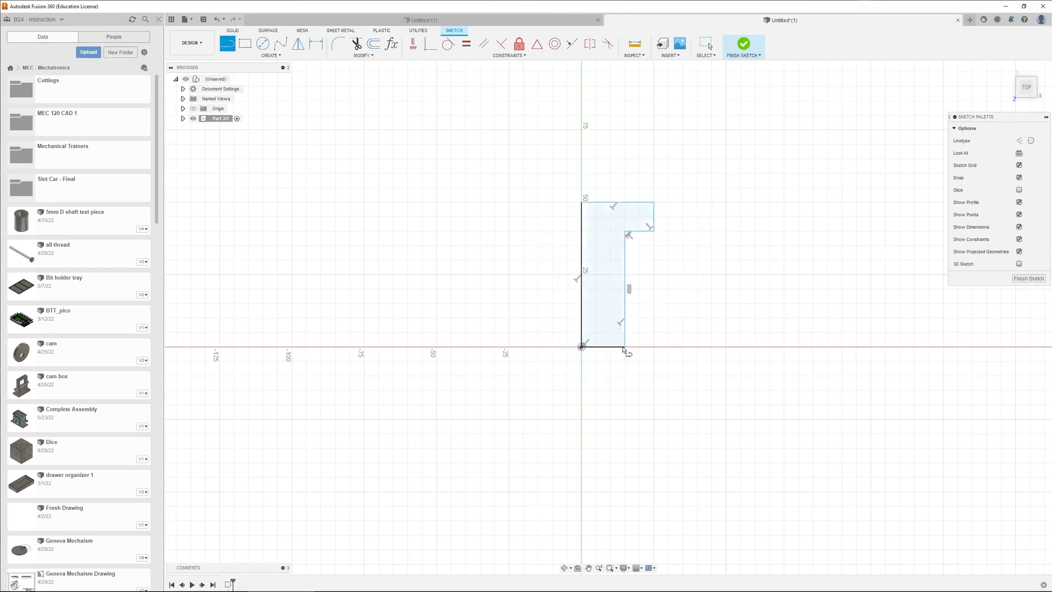
key("Escape")
Dimension the profile's stem width at 15 mm and its overall height at 50 mm.
key("d")
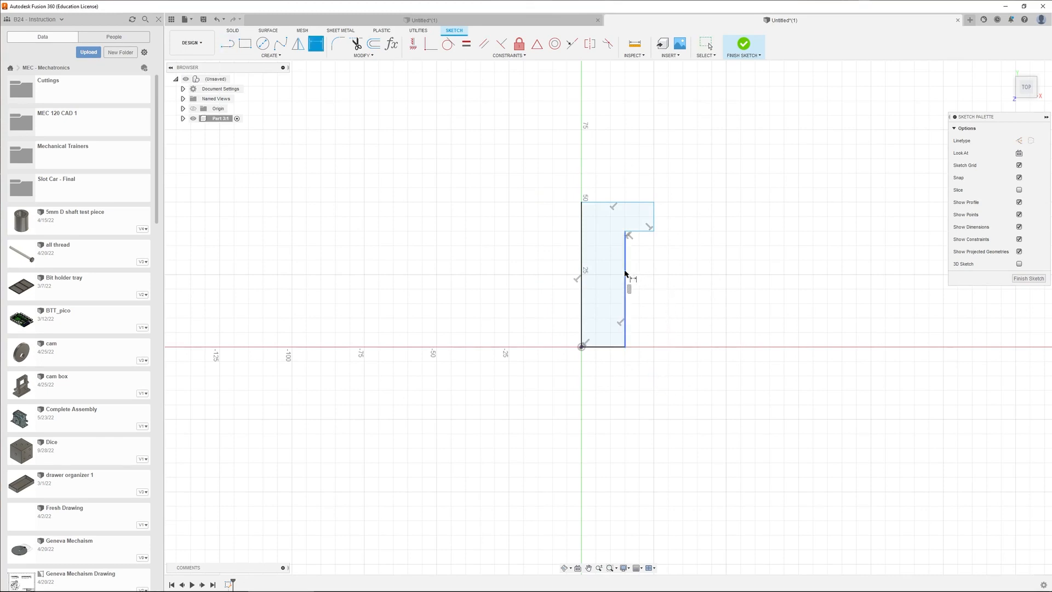
left_click(624, 293)
left_click(581, 280)
left_click(600, 375)
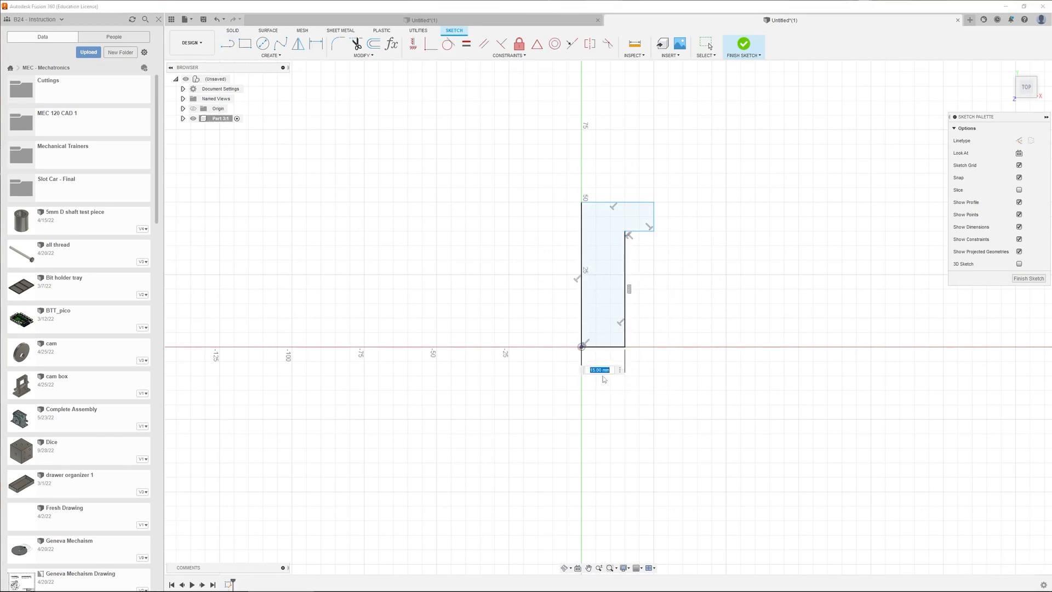
key("Return")
left_click(605, 202)
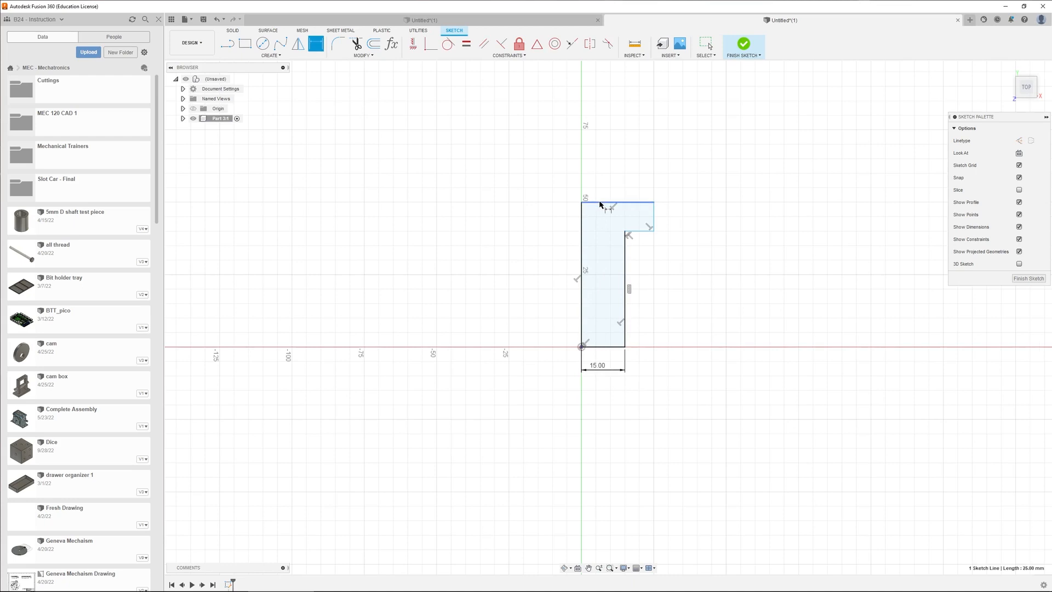
left_click(609, 347)
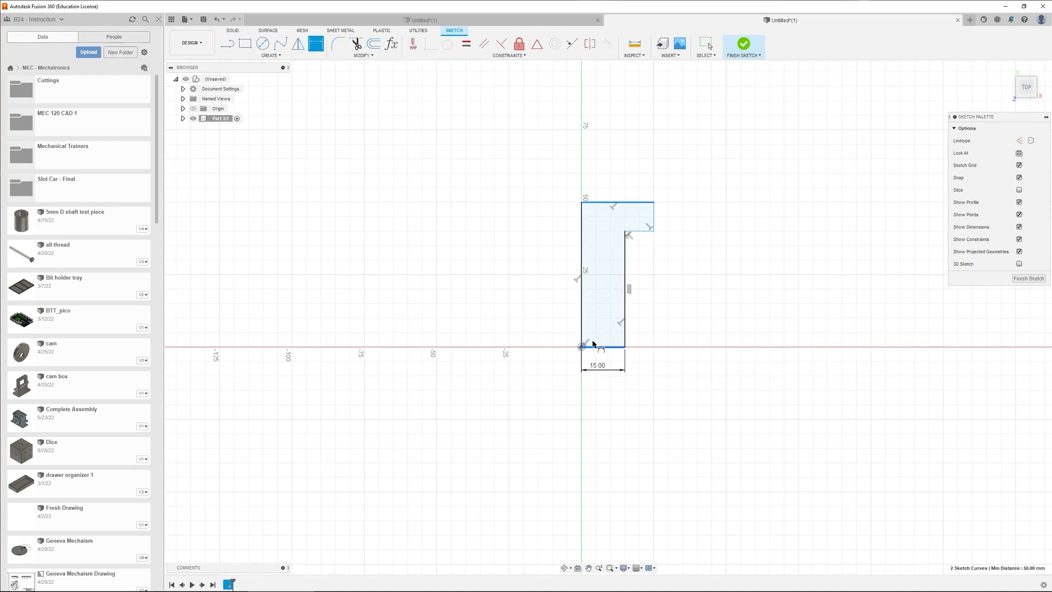
left_click(567, 318)
Dimension the profile's short upper side edge at 10 mm and its full upper width at 25 mm.
left_click(655, 220)
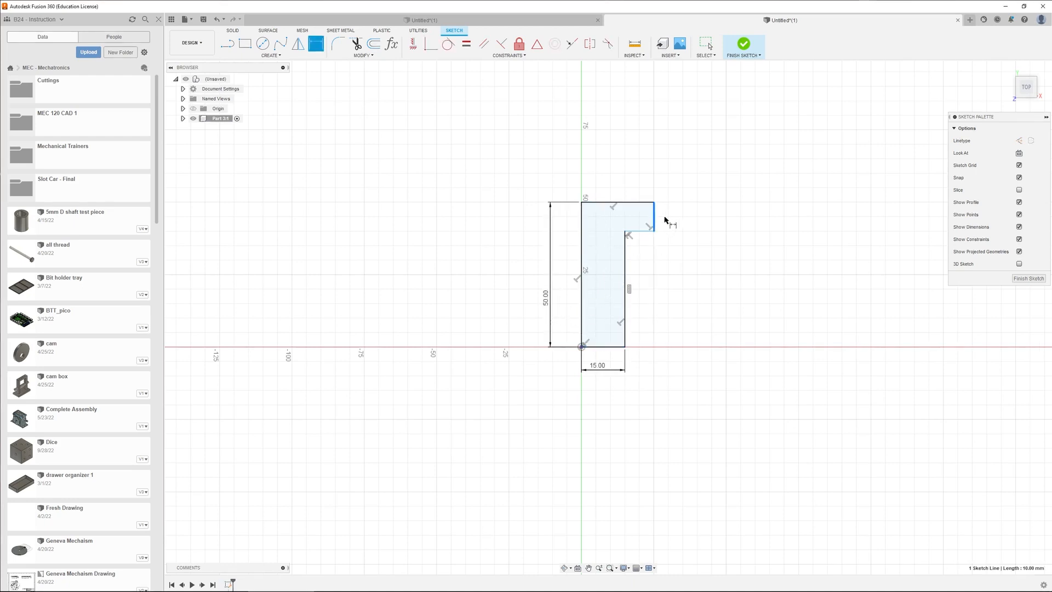
left_click(673, 217)
key("Return")
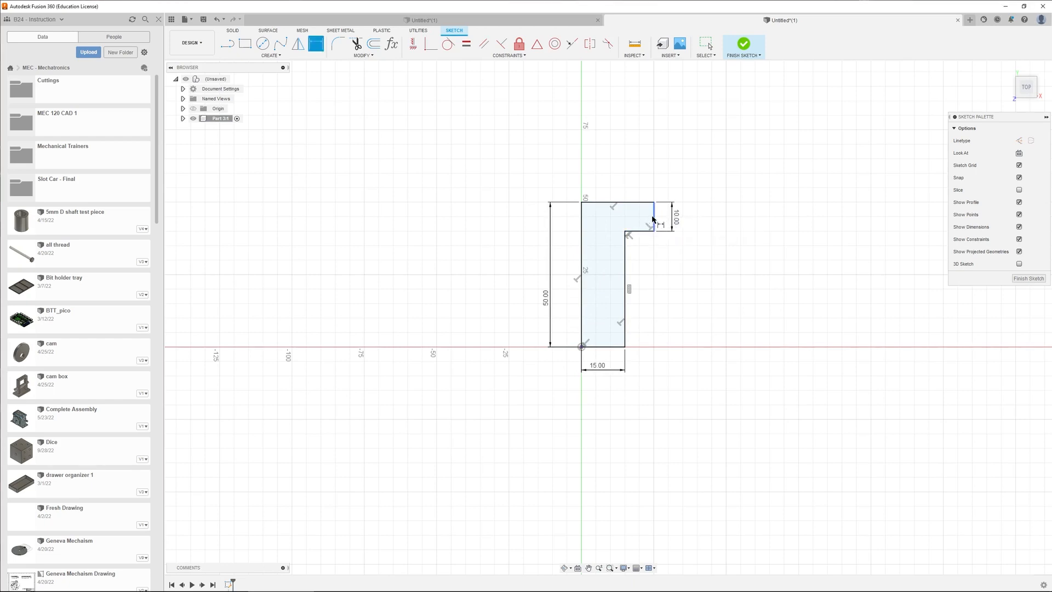
left_click(654, 217)
left_click(582, 222)
left_click(605, 178)
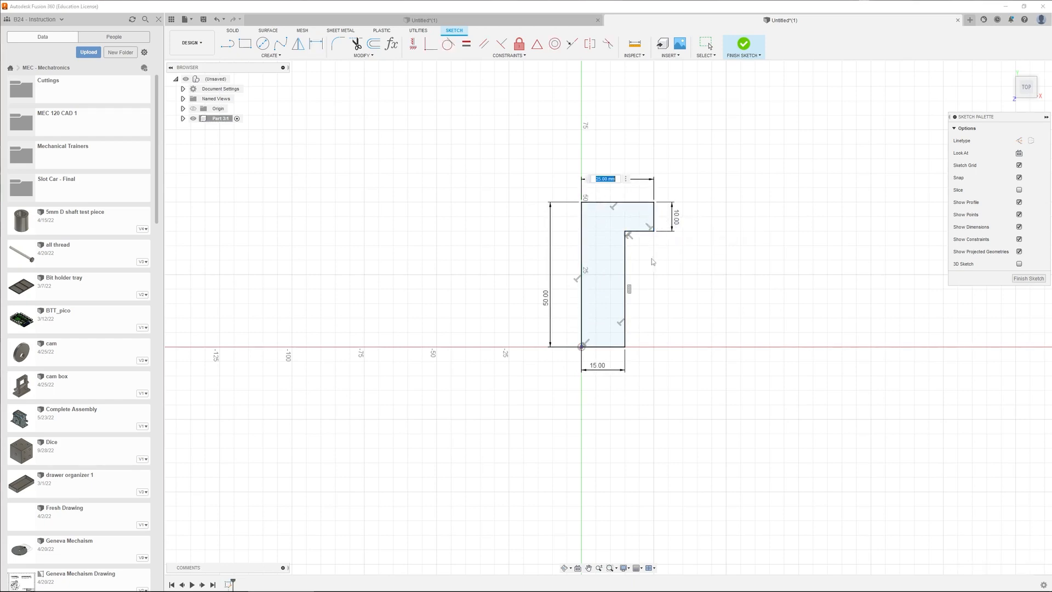
key("Return")
key("Escape")
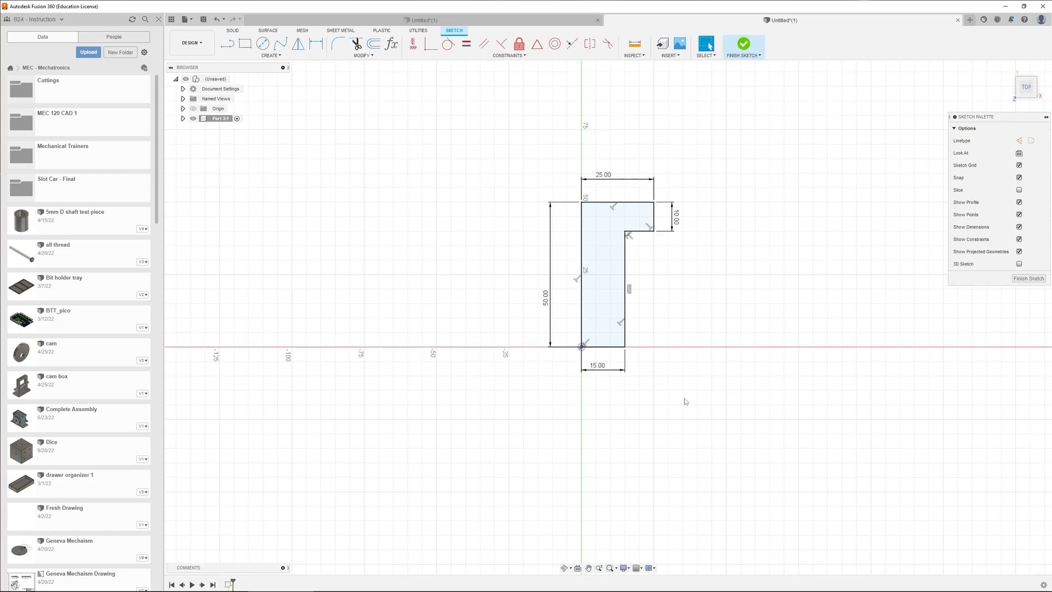
Draw a horizontal construction line about 100 mm long from the origin along the positive X axis.
key("l")
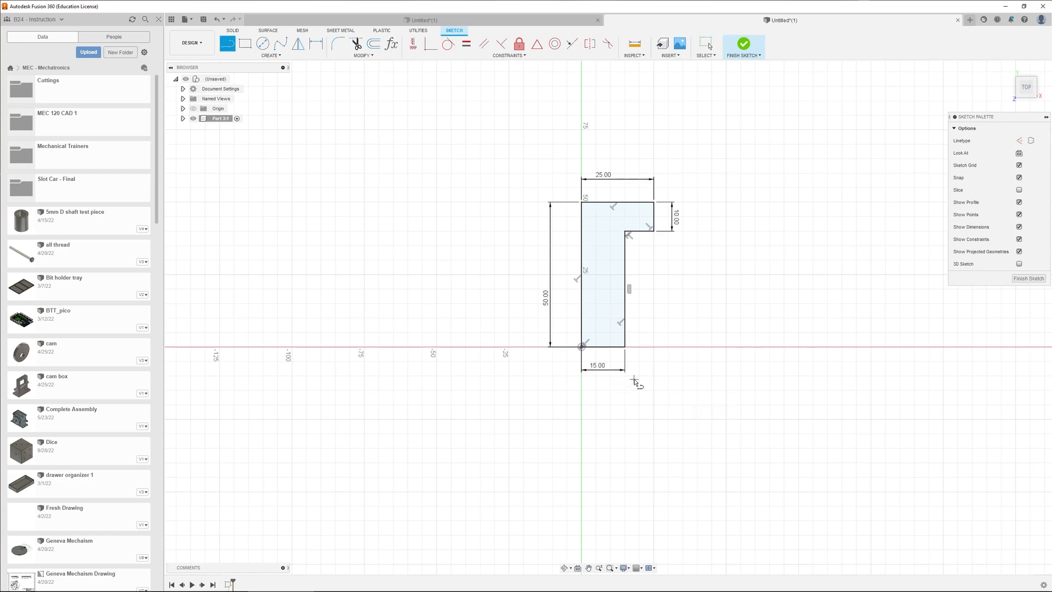
key("x")
left_click(582, 347)
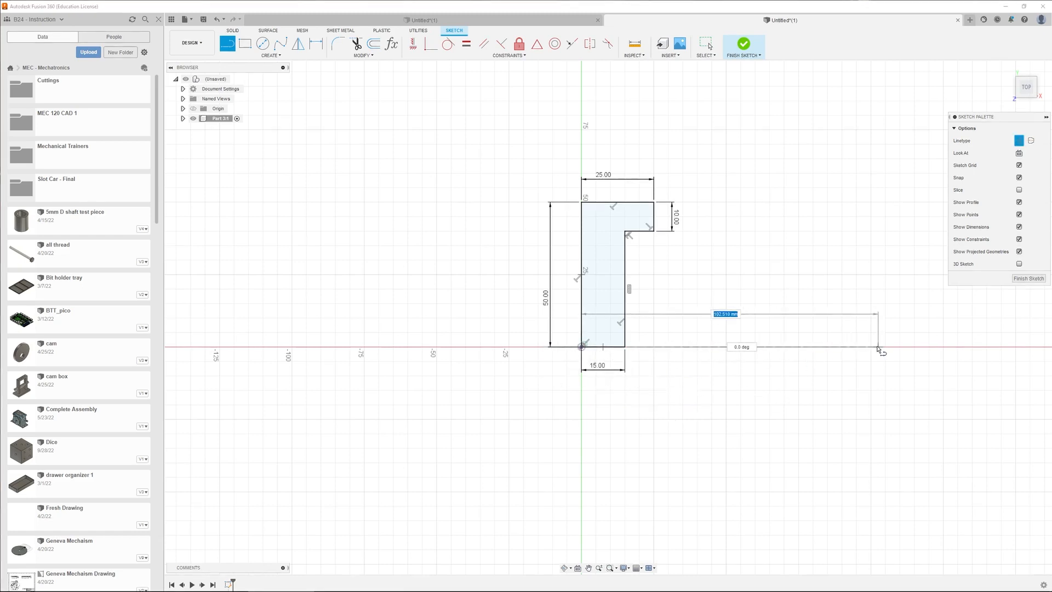
left_click(870, 347)
key("Escape")
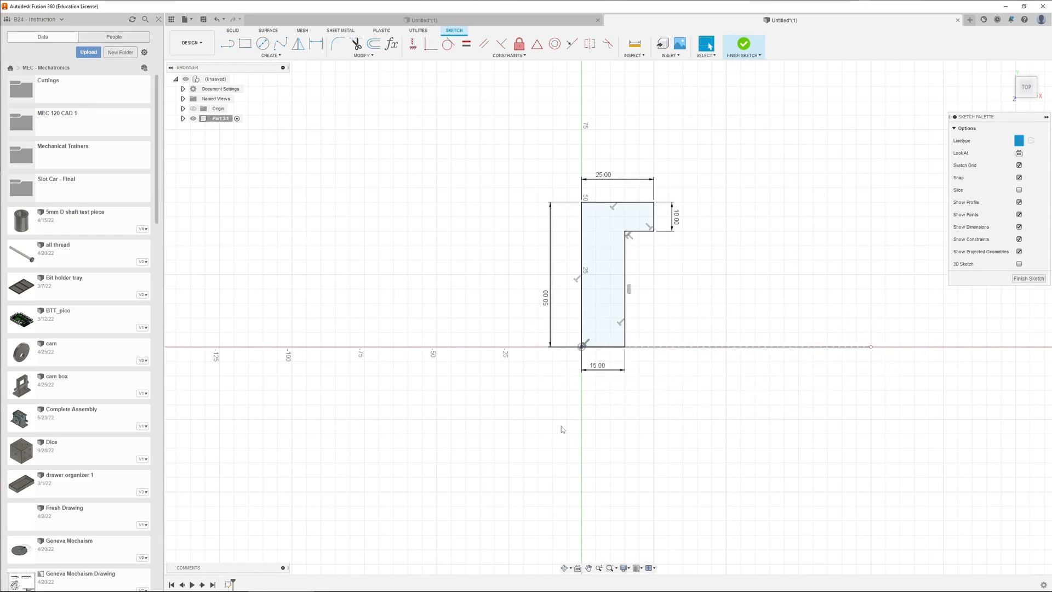
key("l")
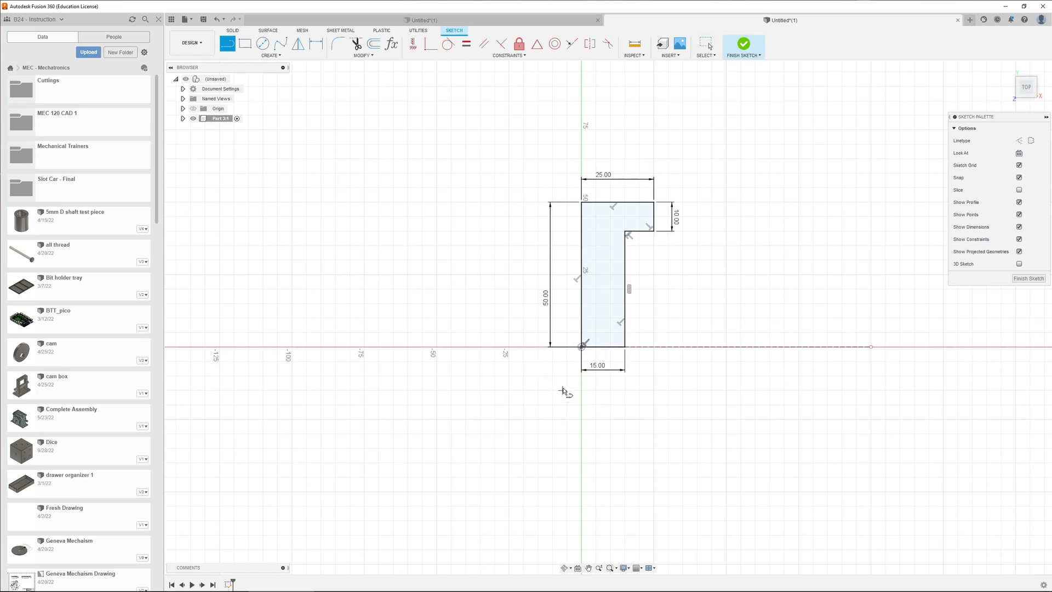
left_click(582, 347)
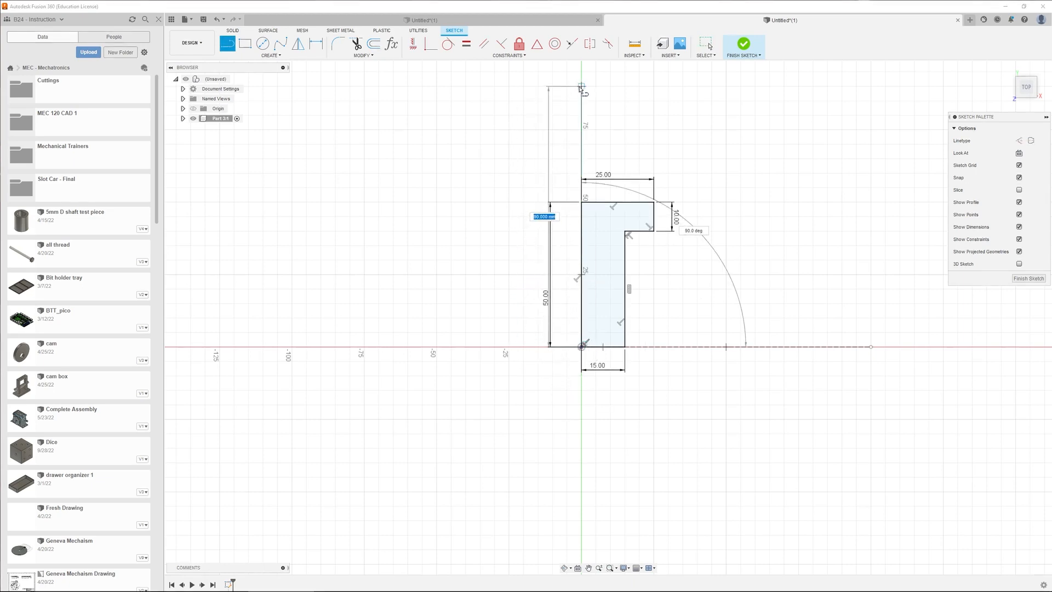
key("Escape")
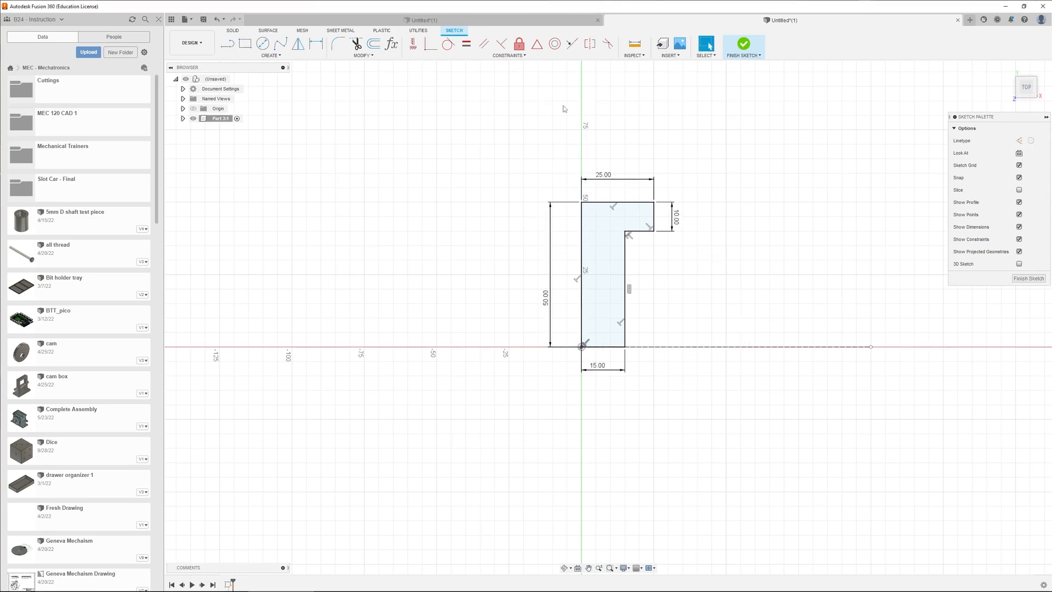
left_click(1018, 140)
key("x")
left_click(582, 347)
key("Escape")
key("l")
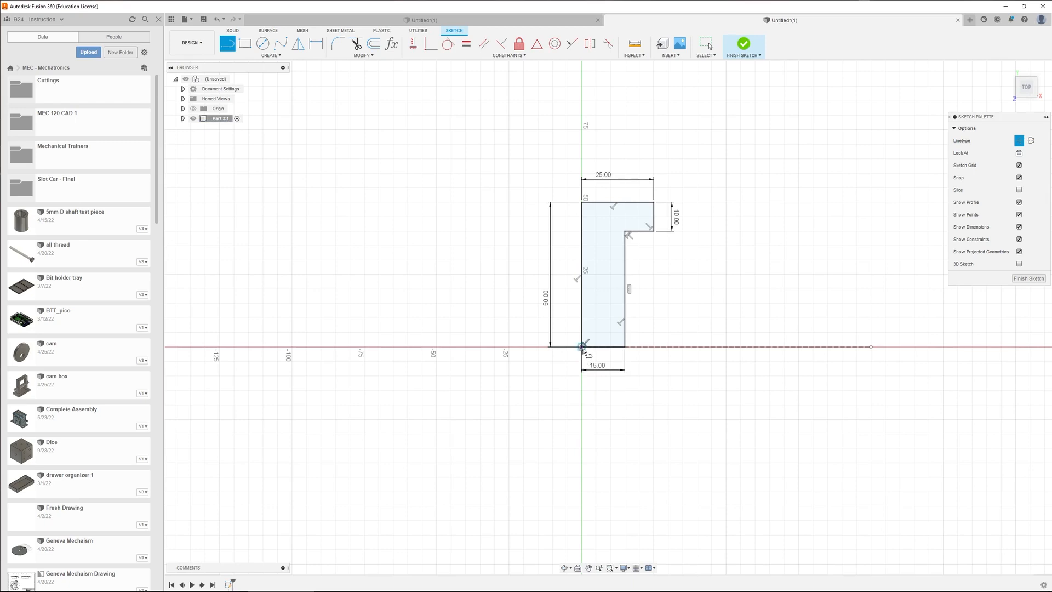
left_click(581, 346)
key("Escape")
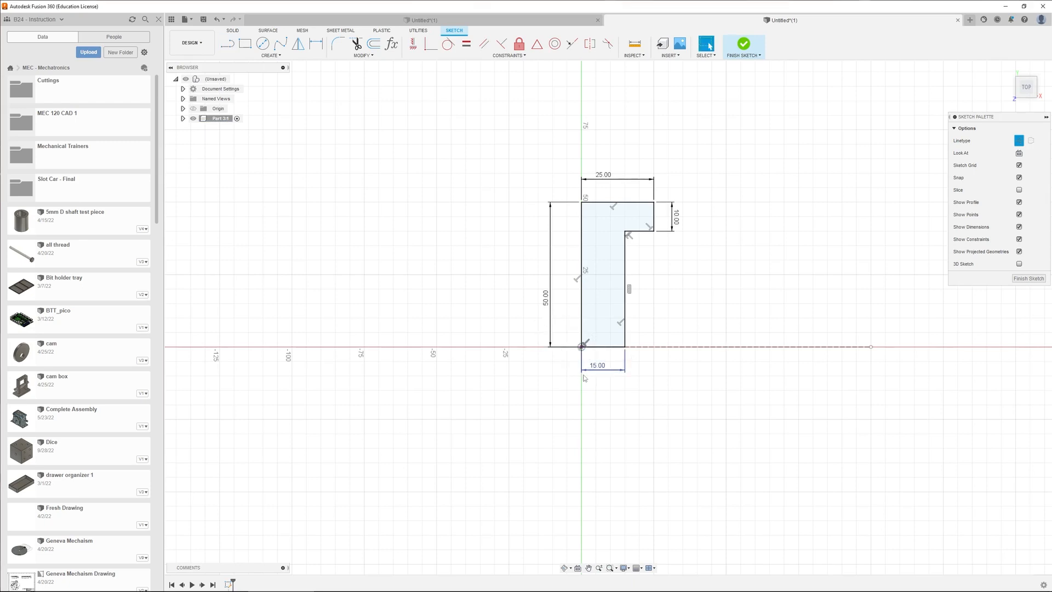
Draw a vertical construction line about 75 mm long from the origin along the positive Y axis and finish the sketch.
key("l")
left_click(581, 346)
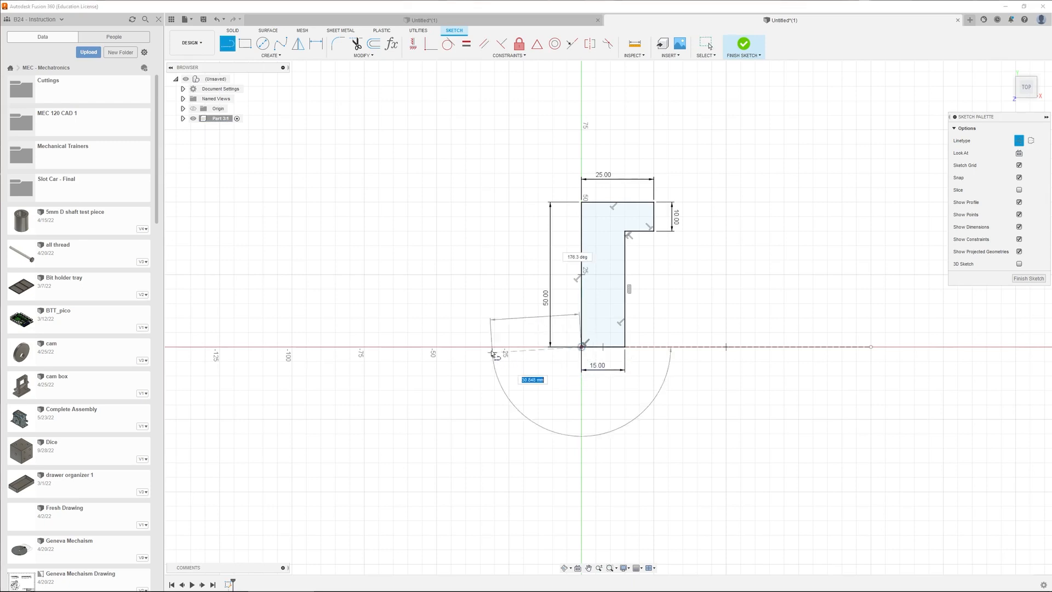
left_click(582, 130)
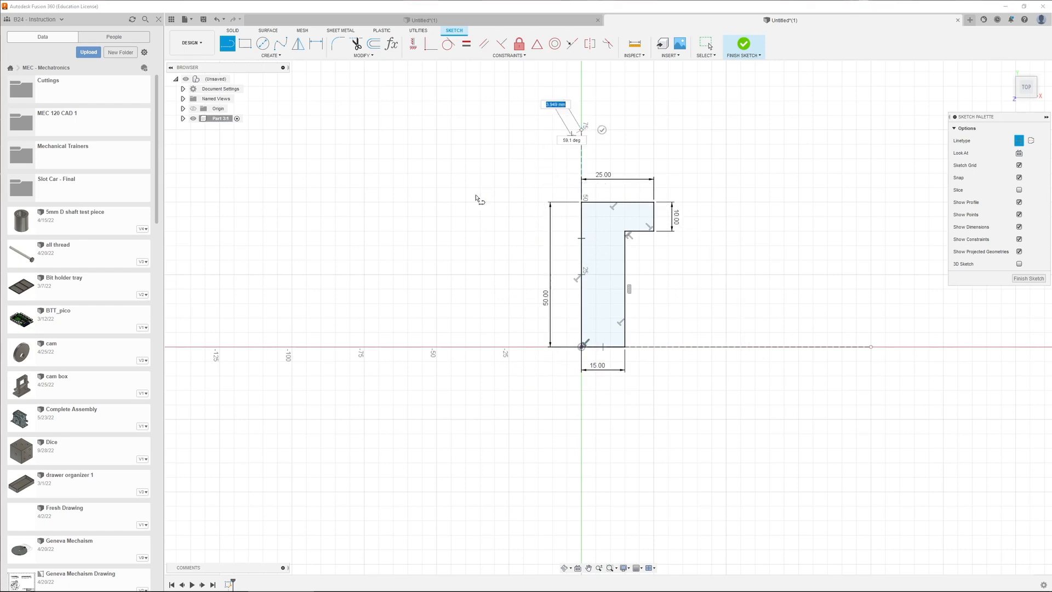
key("Escape")
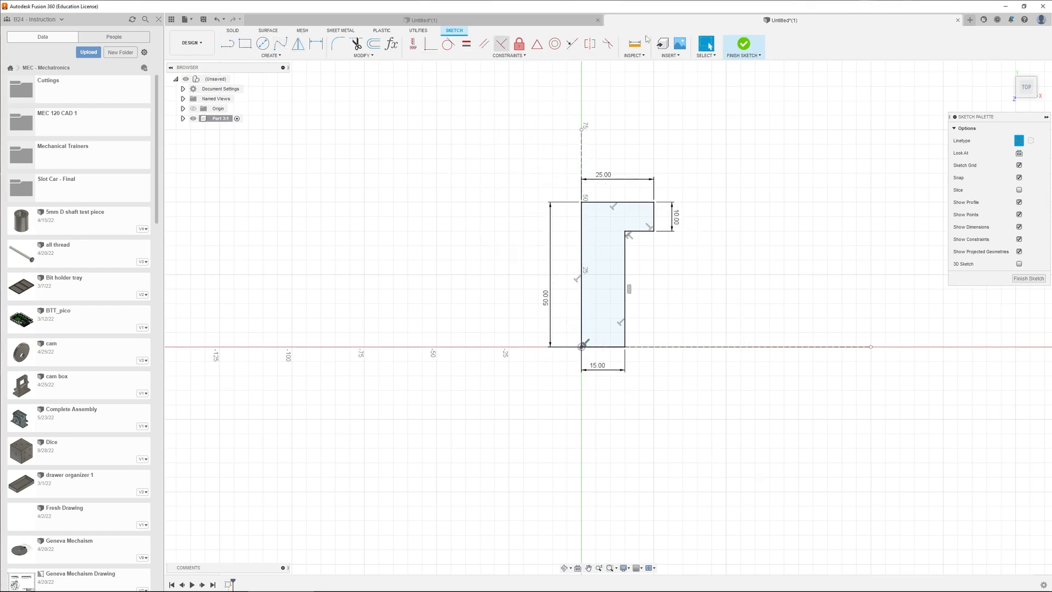
left_click(743, 44)
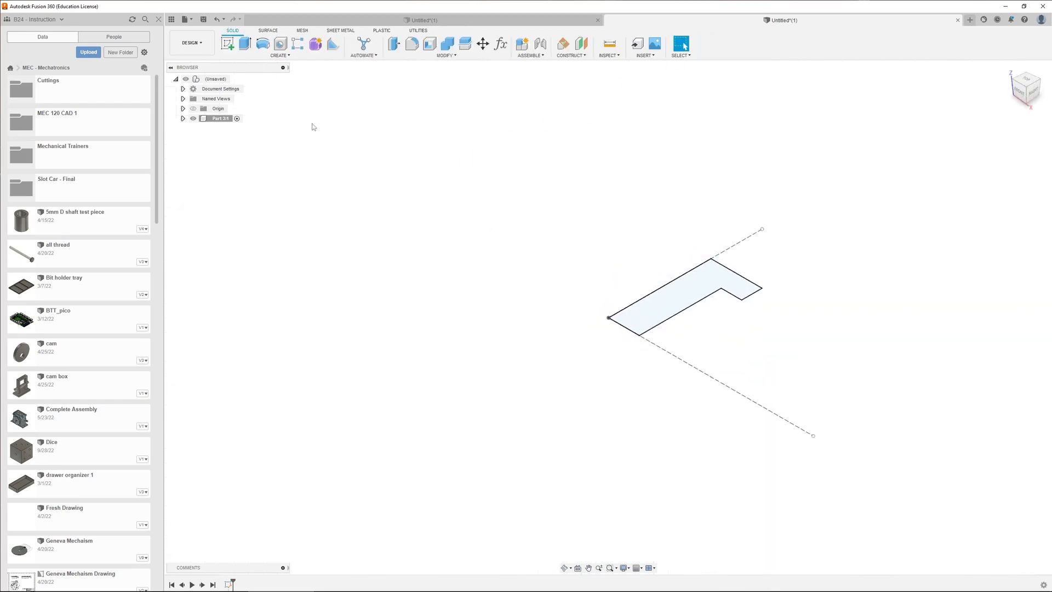
Preview a 360° revolve of the inverted-L profile about the horizontal construction line as a new body.
left_click(261, 45)
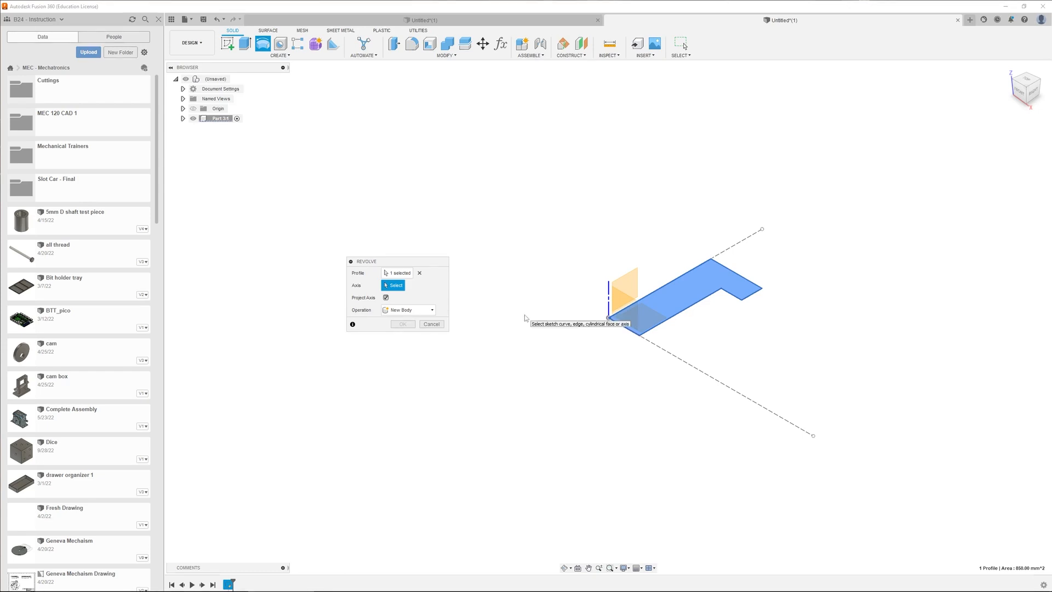
left_click(706, 377)
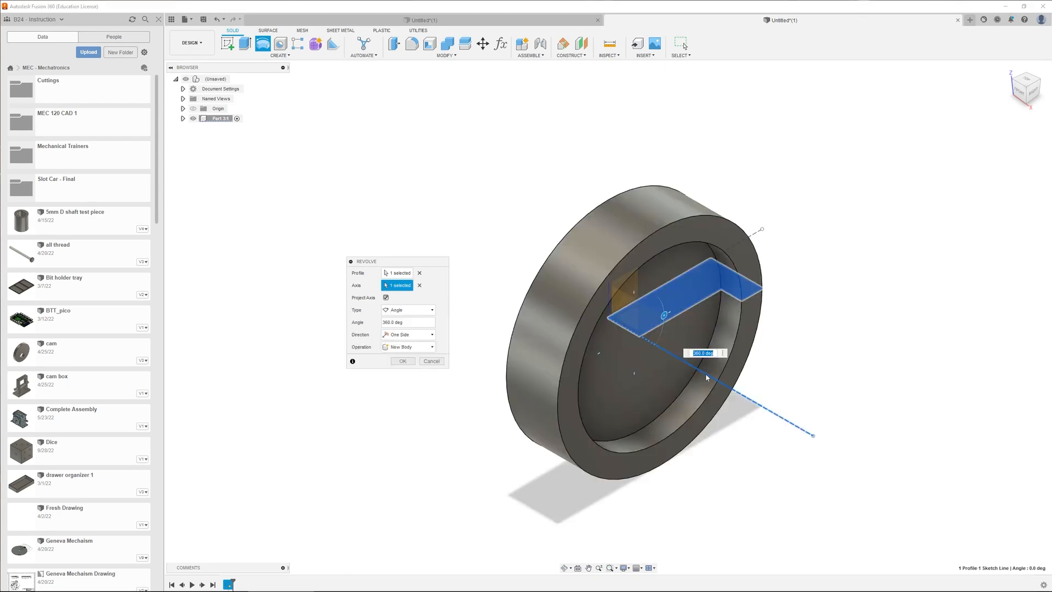
middle_click_drag(495, 441, 512, 335, "shift")
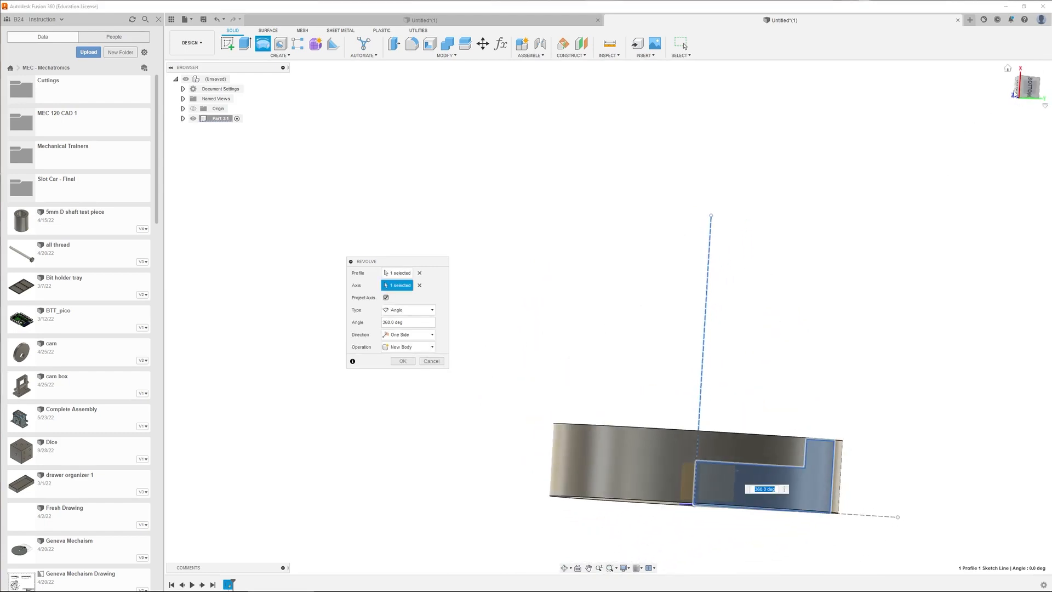
left_click(1027, 86)
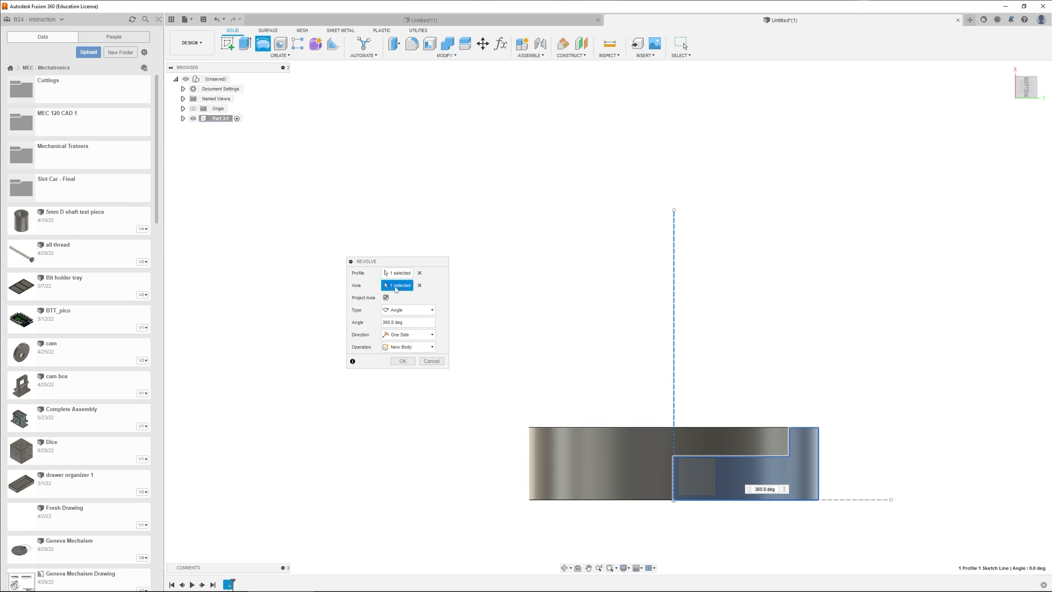
Switch the revolve axis to the vertical construction line to preview the 360° shape, and cancel the revolve.
left_click(420, 285)
mouse_move(588, 383)
middle_mouse_down("shift")
mouse_move(587, 370)
mouse_move(603, 432)
mouse_move(566, 441)
mouse_move(530, 426)
middle_mouse_up("shift")
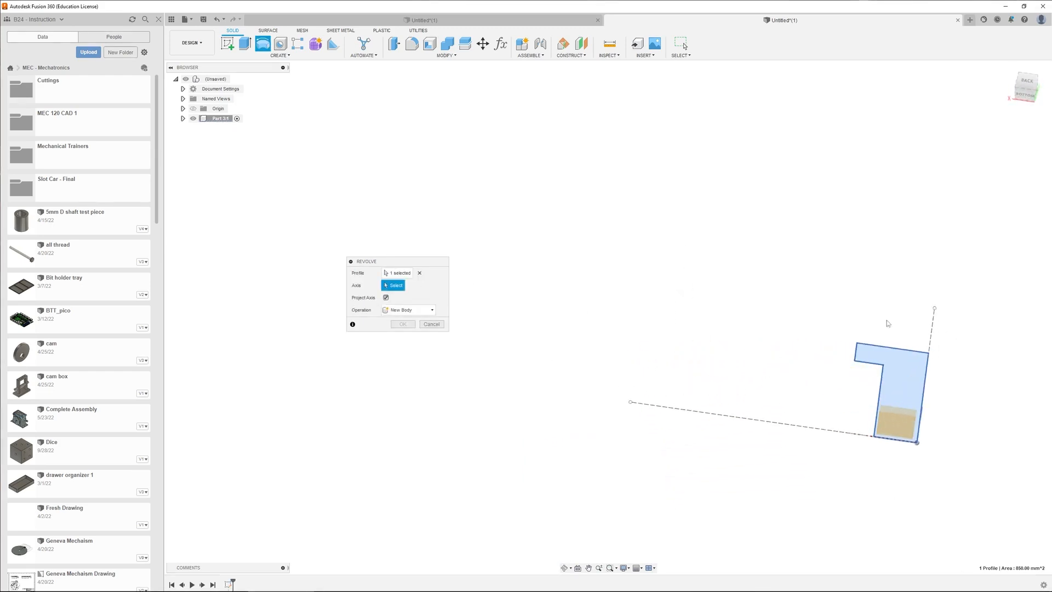
left_click(932, 328)
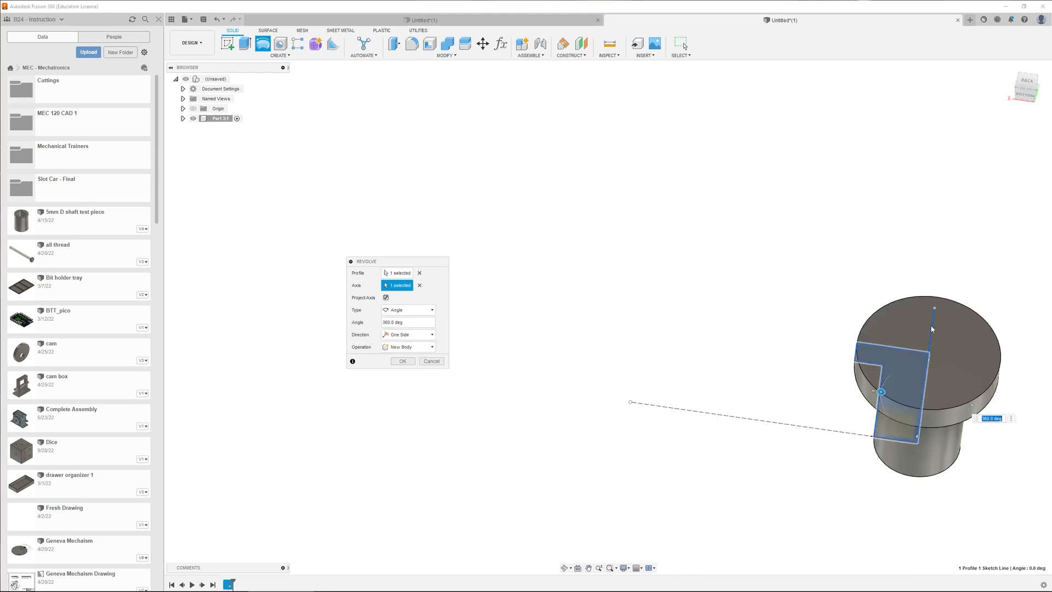
middle_click_drag(847, 460, 697, 352, "shift")
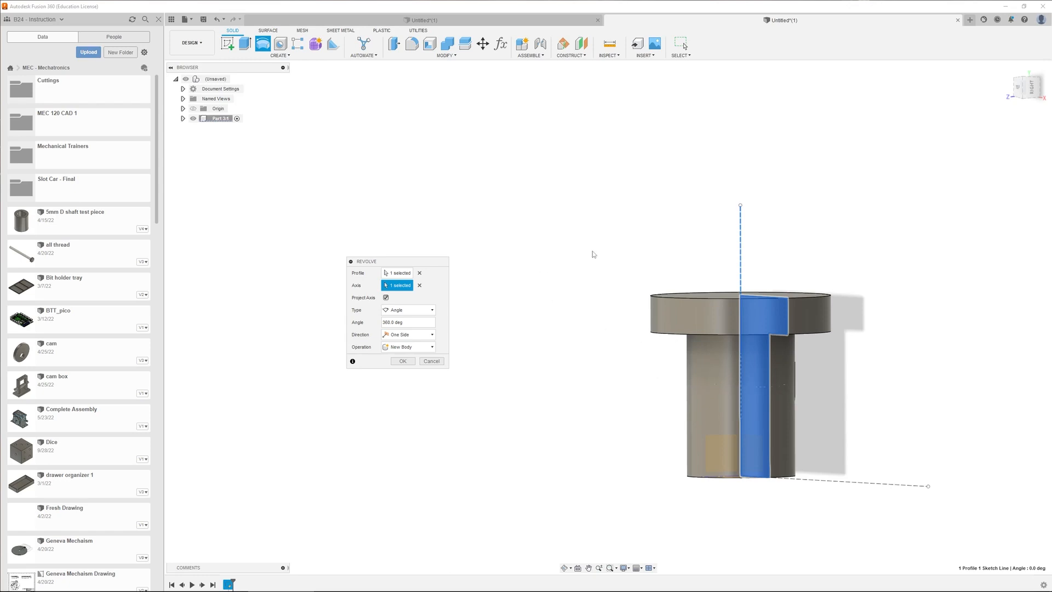
key("Escape")
middle_click_drag(610, 253, 693, 148, "shift")
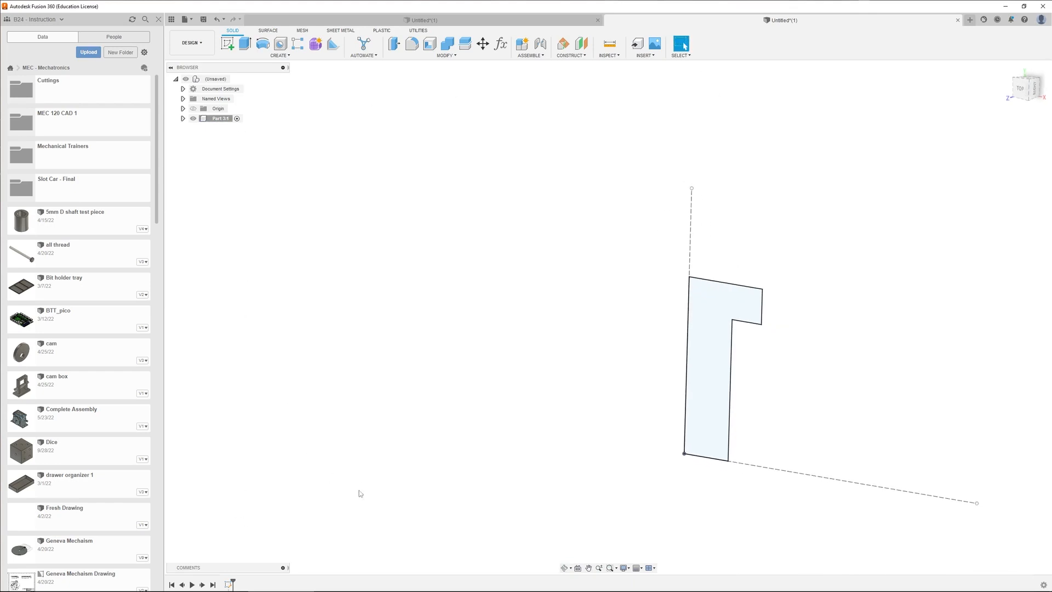
Undo the construction lines, dimensions and all lines of the inverted-L profile back to an empty sketch.
key("ctrl+z")
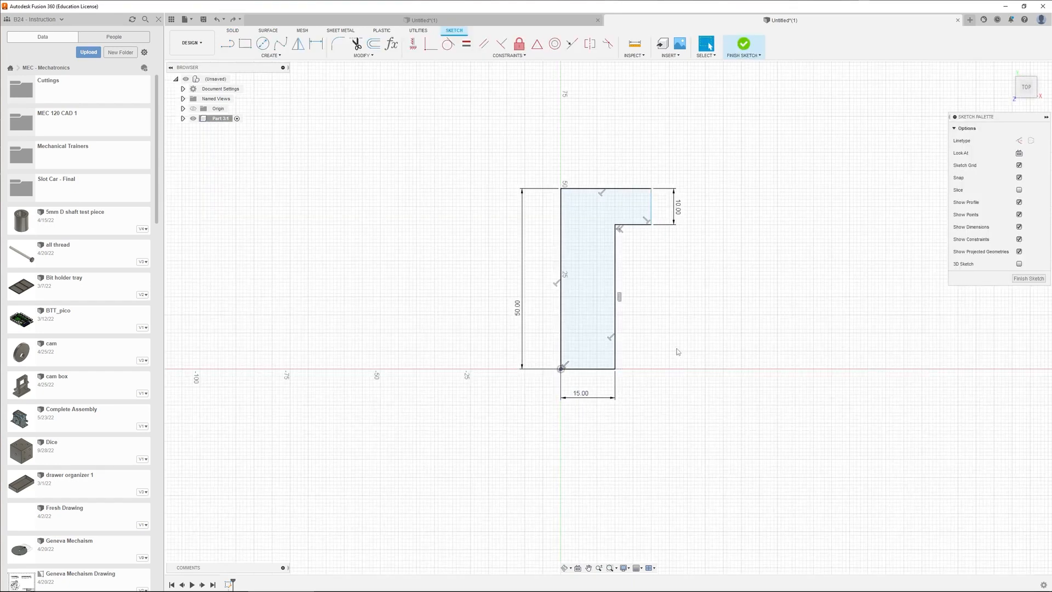
key("ctrl+z")
key("ctrl+z")
key("ctrl+z")
key("ctrl+z")
key("ctrl+z")
key("ctrl+z")
key("ctrl+z")
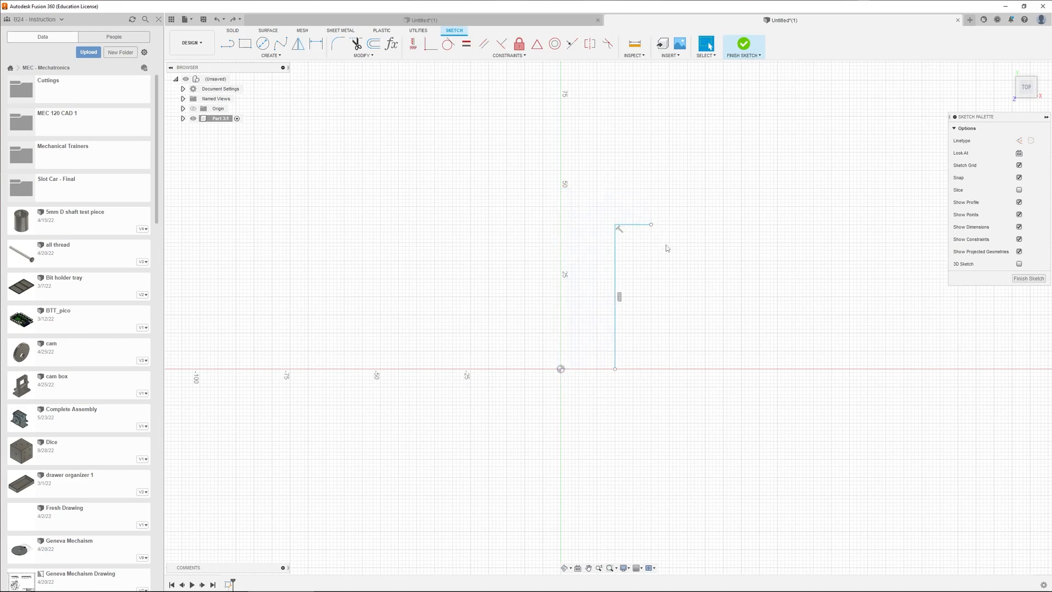
key("ctrl+z")
key("ctrl+z")
Draw a horizontal edge about 30 mm long, centred about 70 mm above the origin, and a vertical edge about 15 mm down from its right end.
key("l")
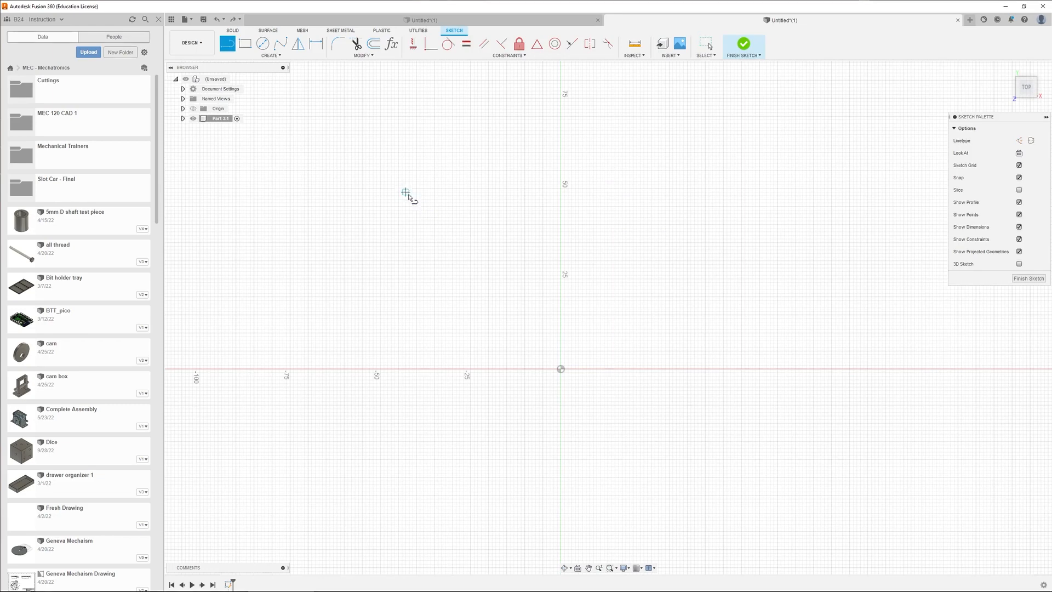
left_click(506, 116)
left_click(615, 117)
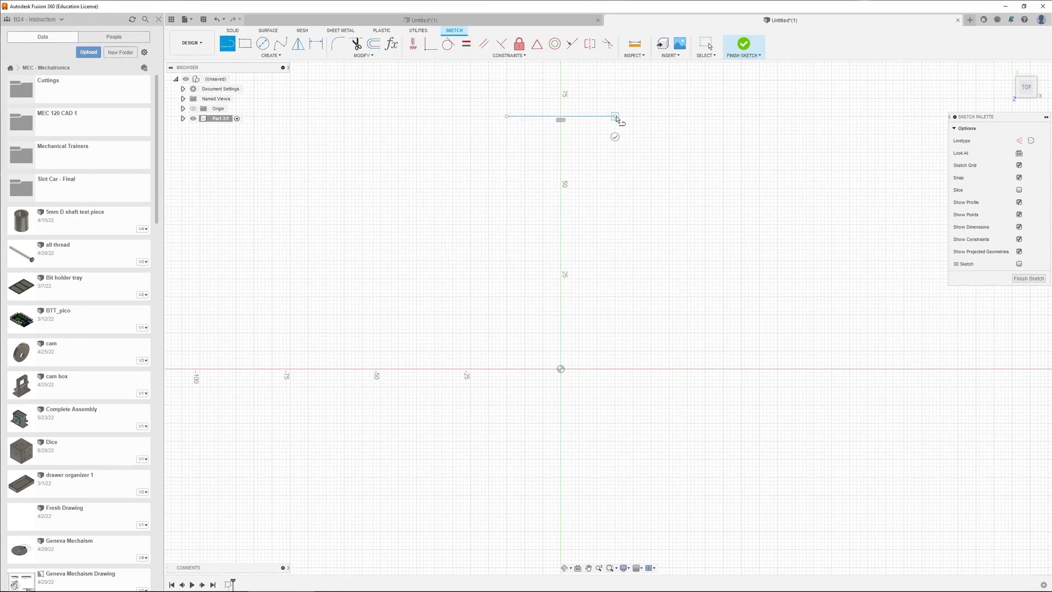
left_click(616, 170)
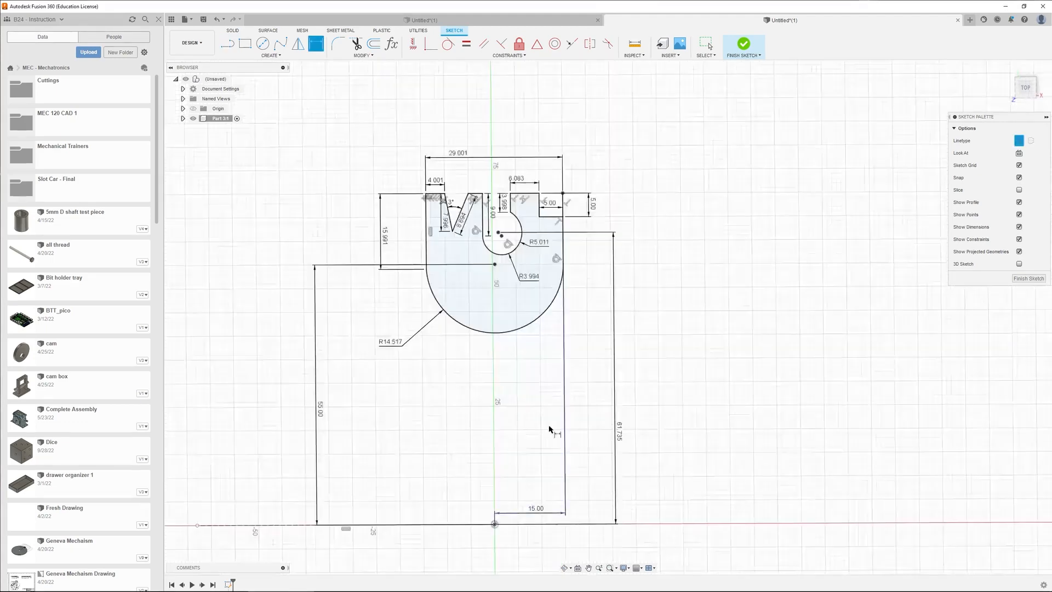
Finish the sketch and revolve the notched U-shaped profile 360° about the horizontal construction line as a new body.
left_click(706, 44)
scroll(600, 402, "down", 3)
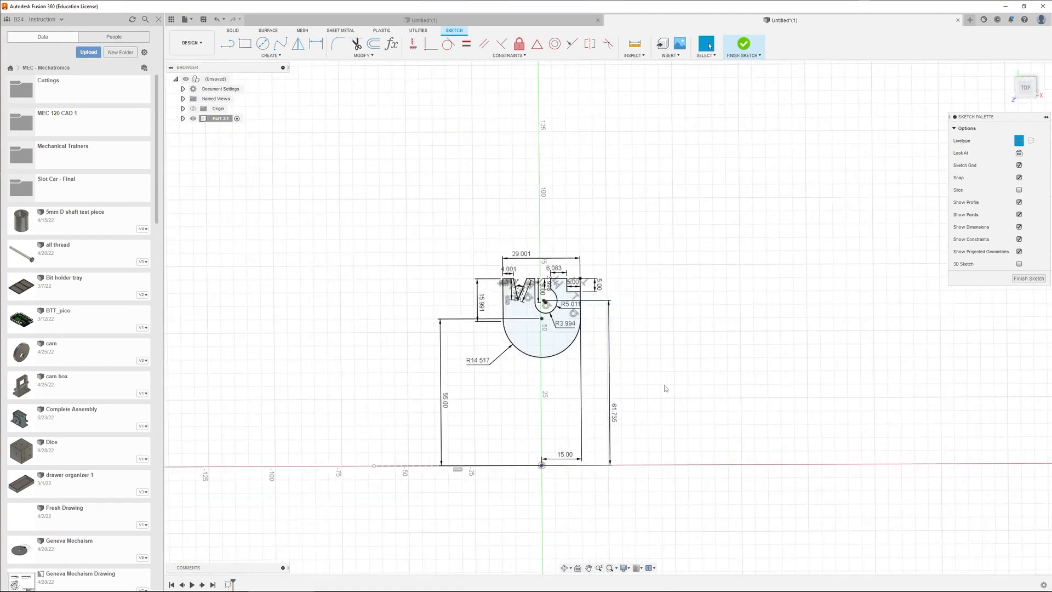
left_click(743, 45)
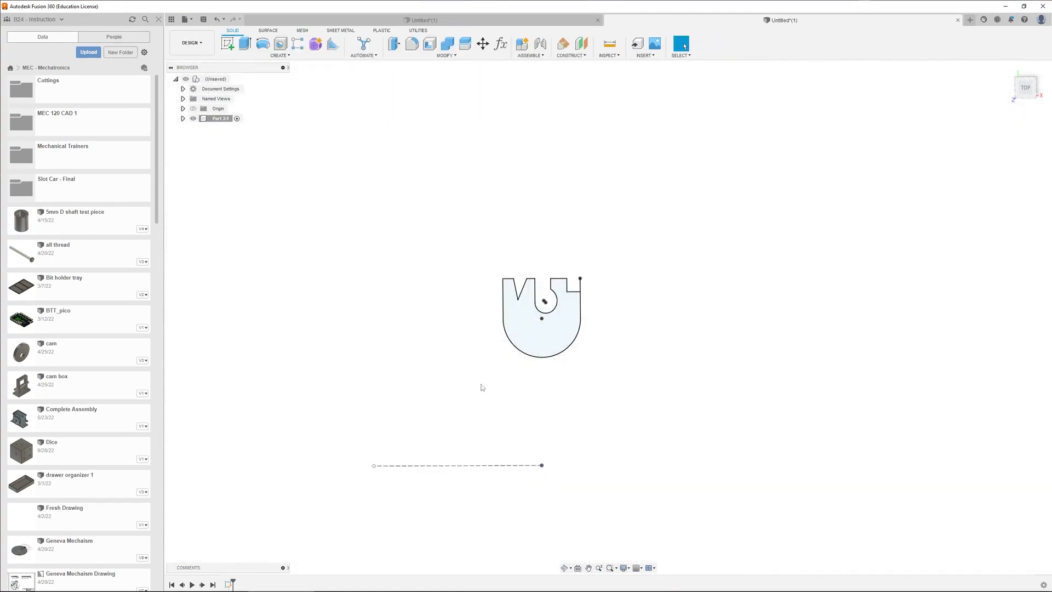
left_click(551, 346)
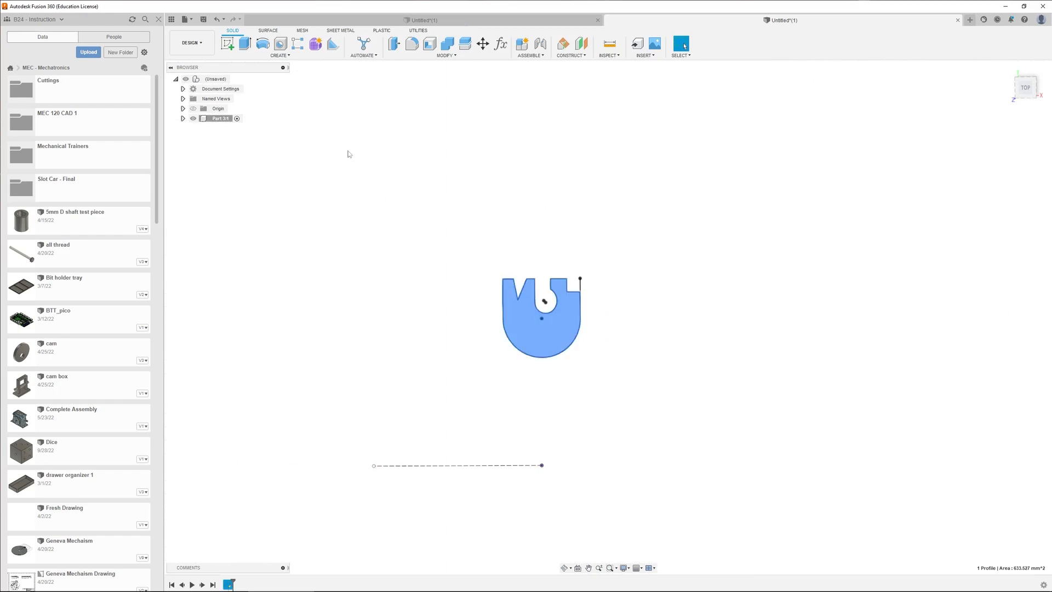
left_click(262, 43)
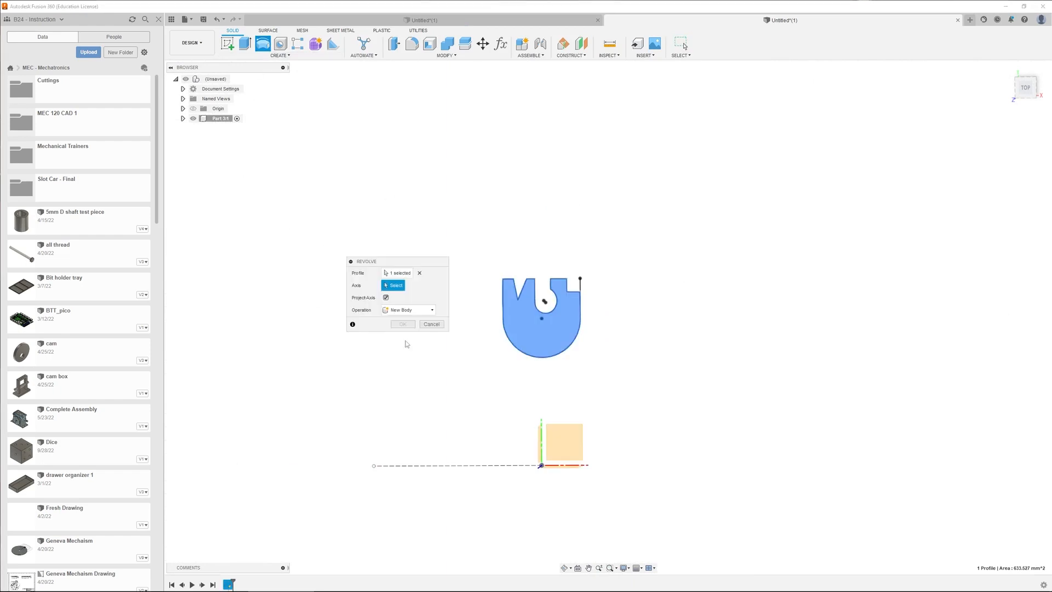
left_click(498, 466)
middle_click_drag(702, 395, 692, 341, "shift")
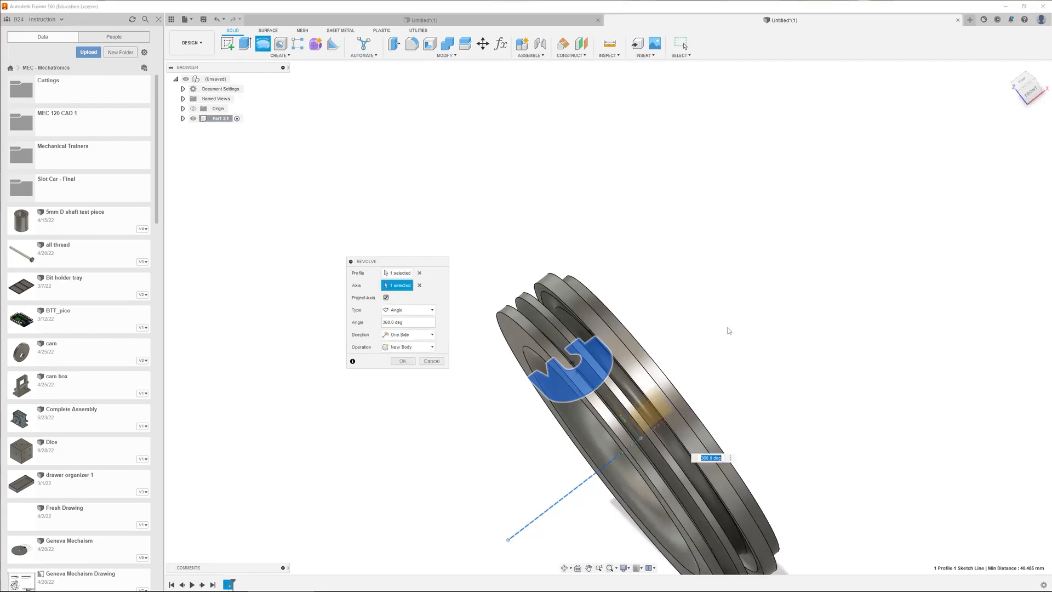
left_click(402, 361)
Examine the revolved ring's outer step, rounded groove and V-shaped groove from several angles.
middle_click_drag(536, 438, 327, 264, "shift")
left_click(374, 334)
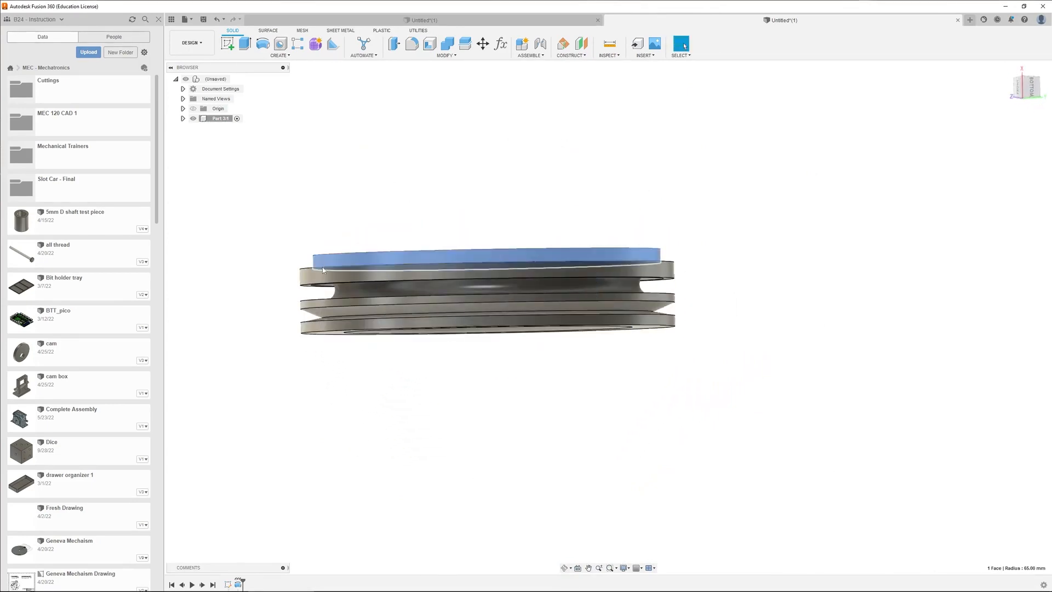
left_click(329, 290)
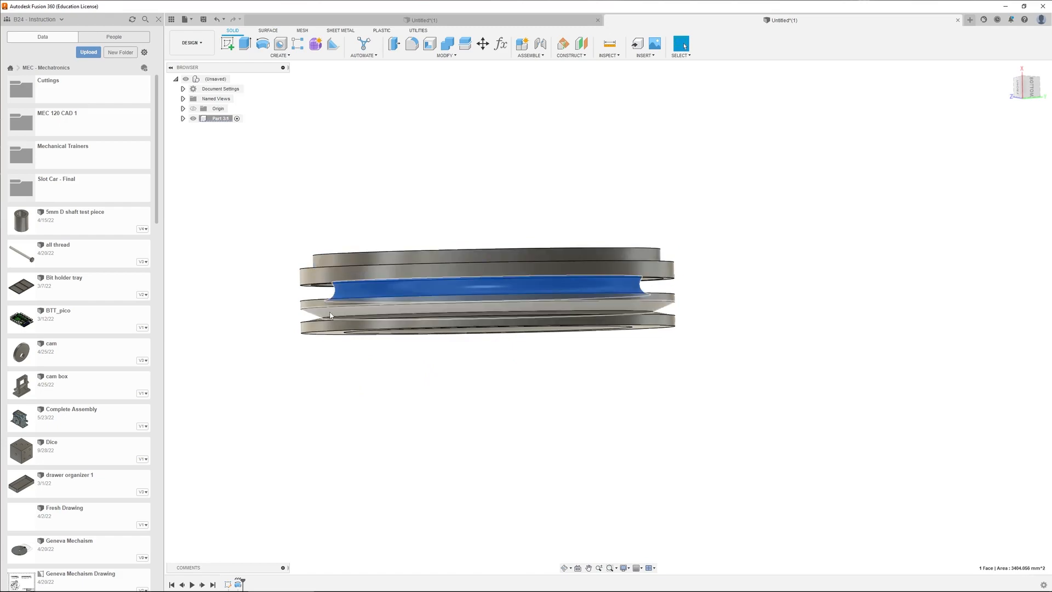
left_click(328, 314)
middle_click_drag(299, 336, 395, 331, "shift")
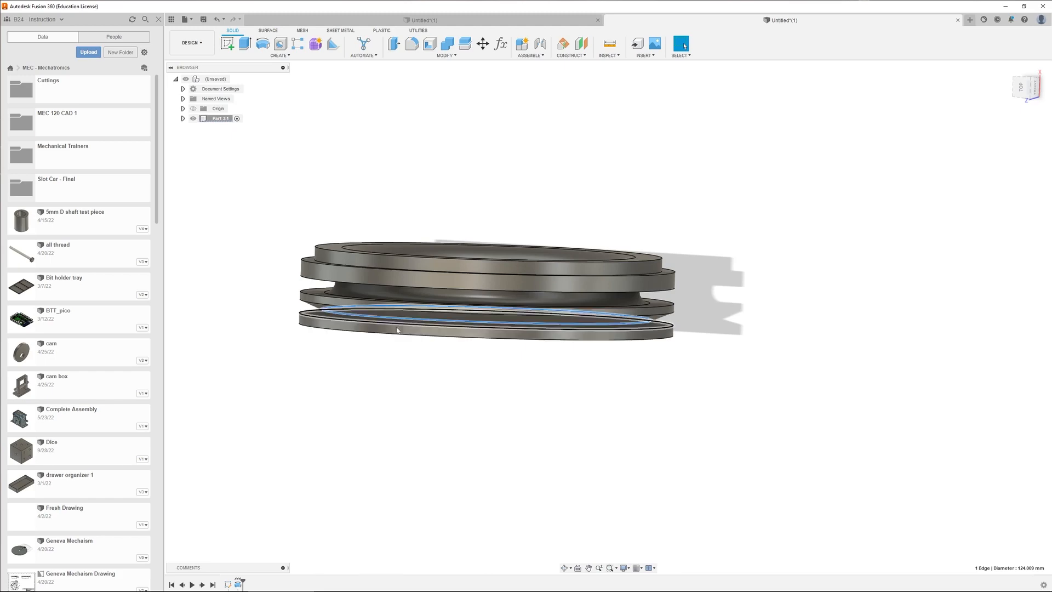
middle_click_drag(569, 379, 545, 371, "shift")
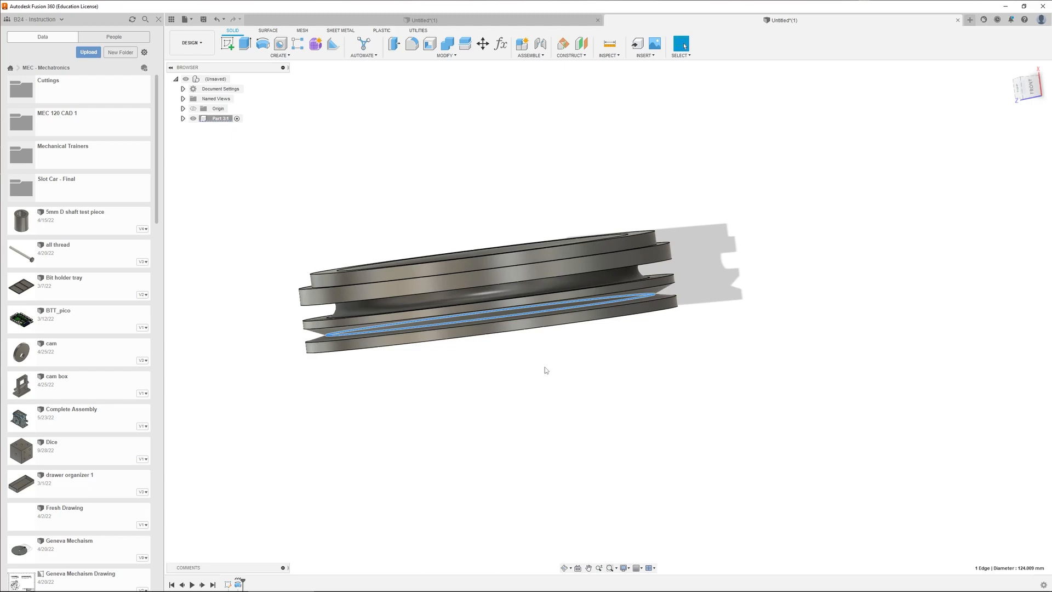
middle_click_drag(531, 360, 612, 318, "shift")
key("Escape")
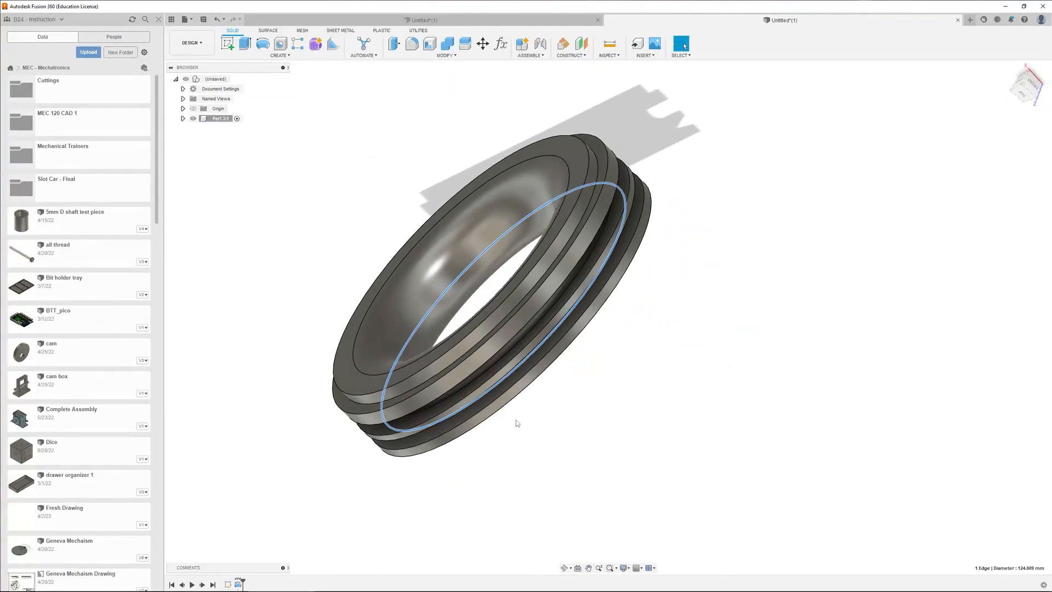